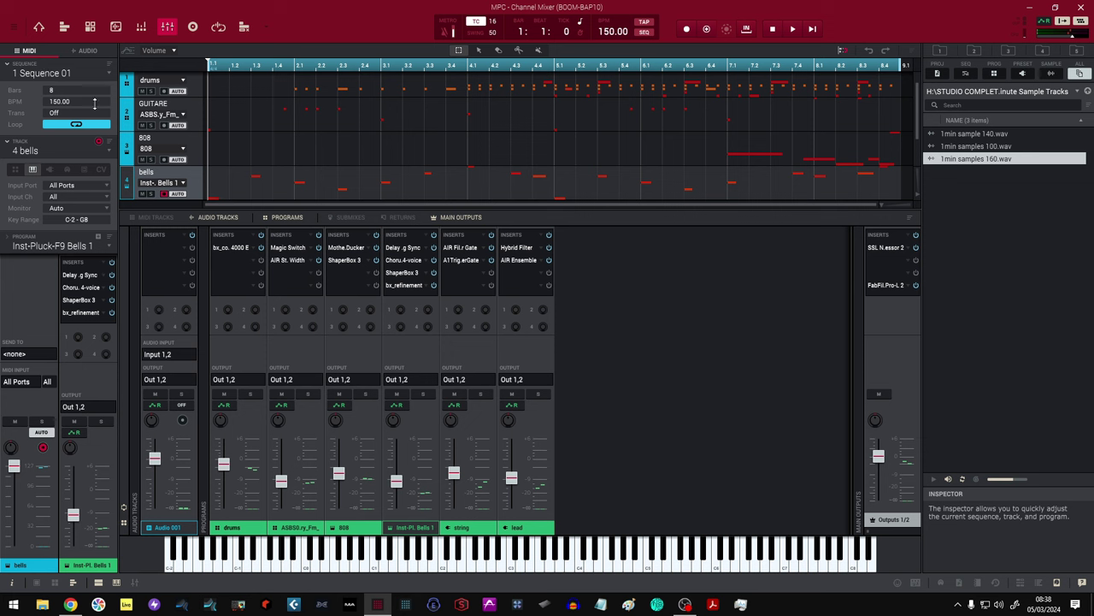
{"action": "double_click", "coordinate": [57, 77]}
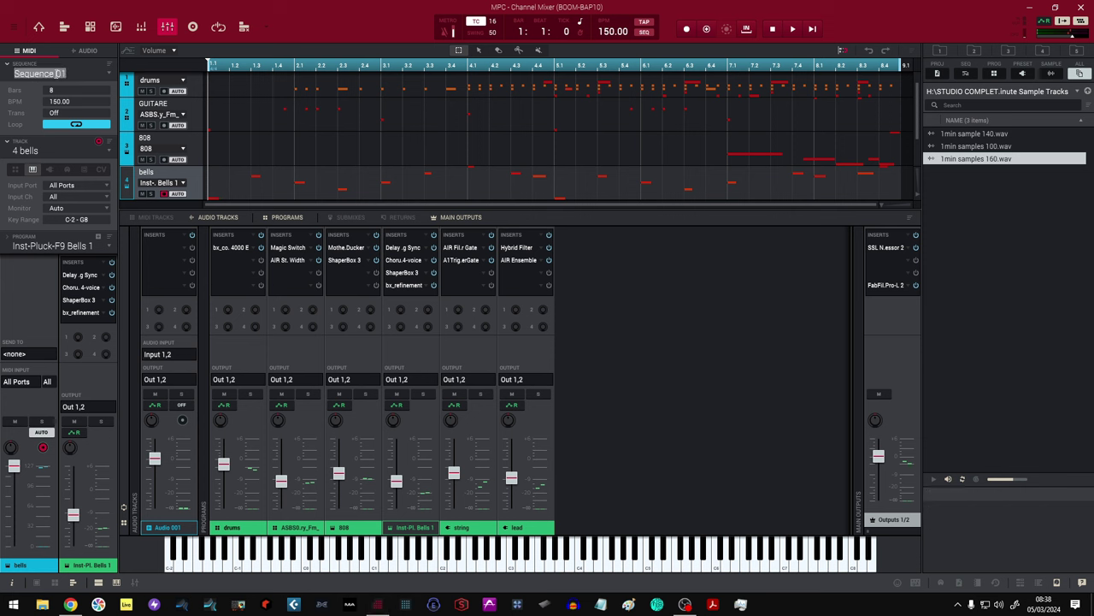
{"action": "left_click", "coordinate": [82, 72]}
{"action": "left_click", "coordinate": [60, 87]}
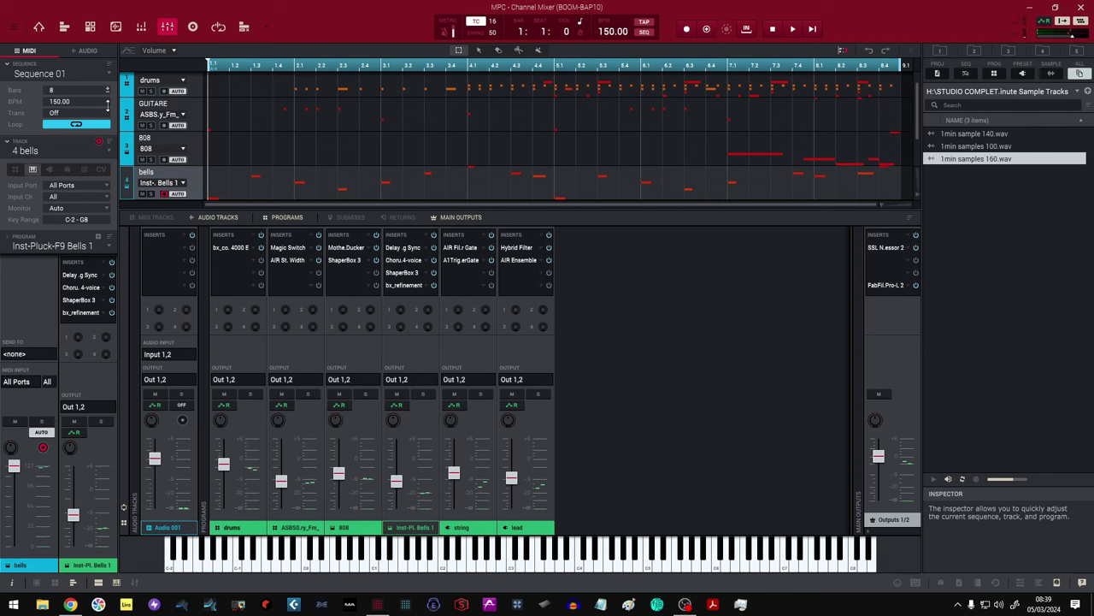
Step: Select the DRUMS track of Sequence 01 and show it in Main Mode
{"action": "left_click", "coordinate": [109, 155]}
{"action": "left_click", "coordinate": [109, 155]}
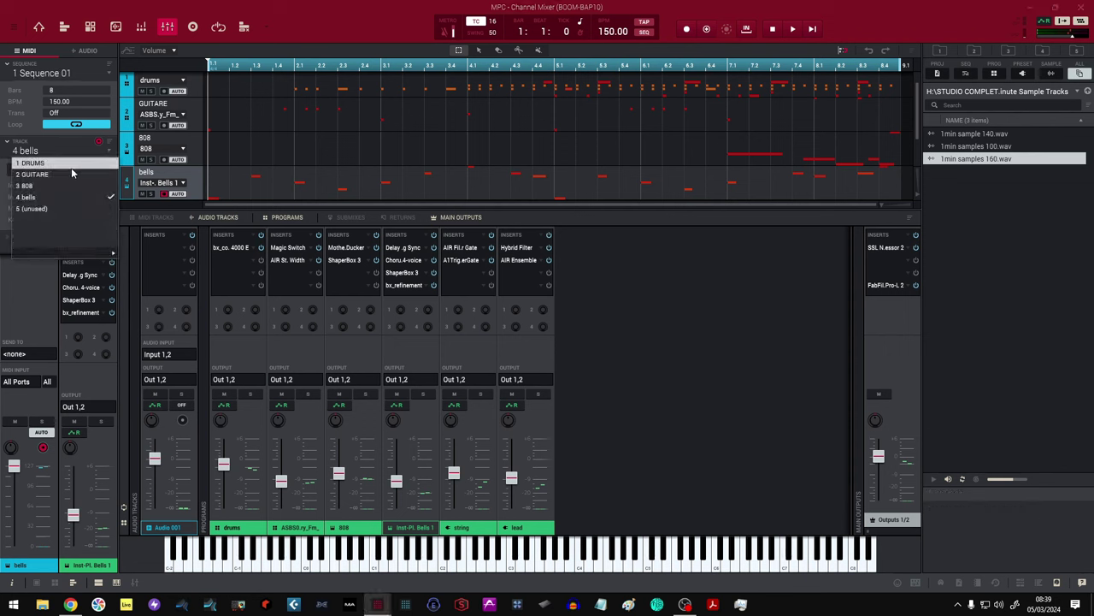
{"action": "left_click", "coordinate": [32, 171]}
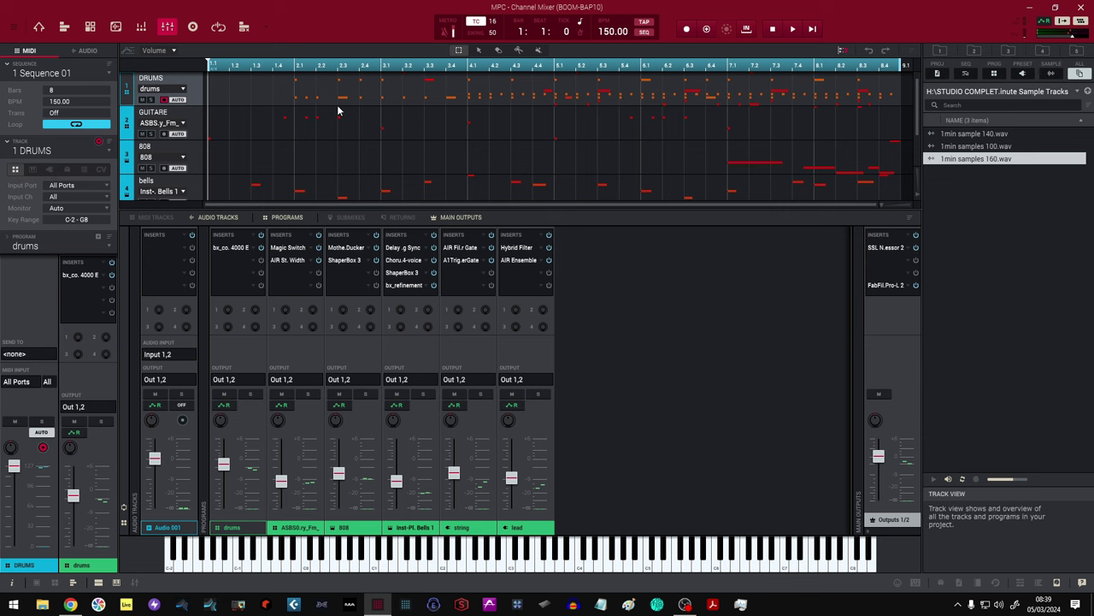
{"action": "left_click", "coordinate": [39, 28]}
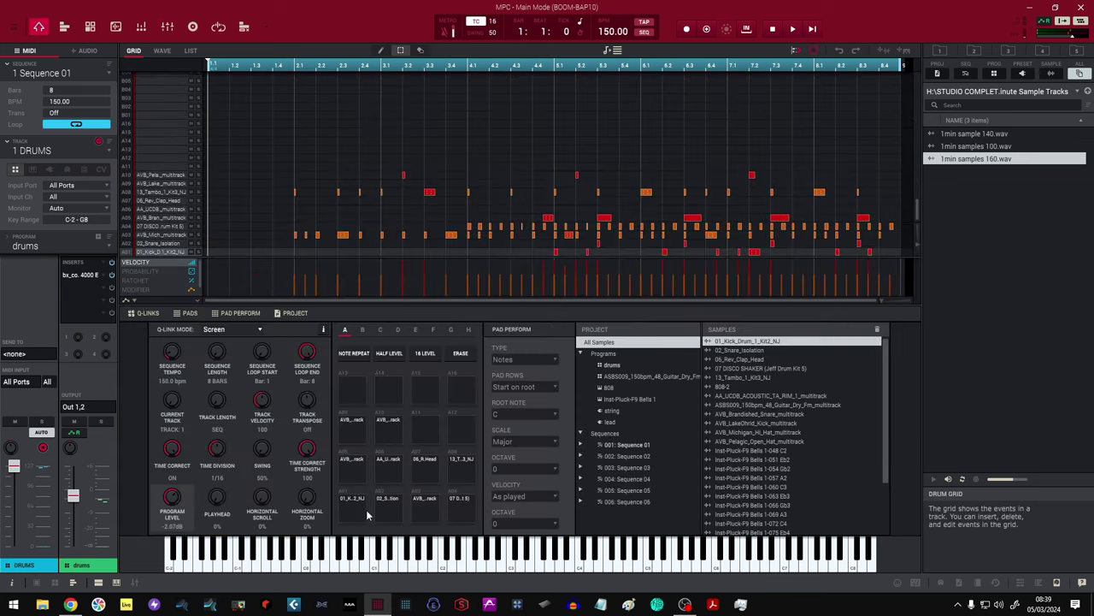
Step: Audition the drum sounds on pads A02 through A10
{"action": "left_click", "coordinate": [396, 506]}
{"action": "left_click", "coordinate": [432, 508]}
{"action": "left_click", "coordinate": [453, 503]}
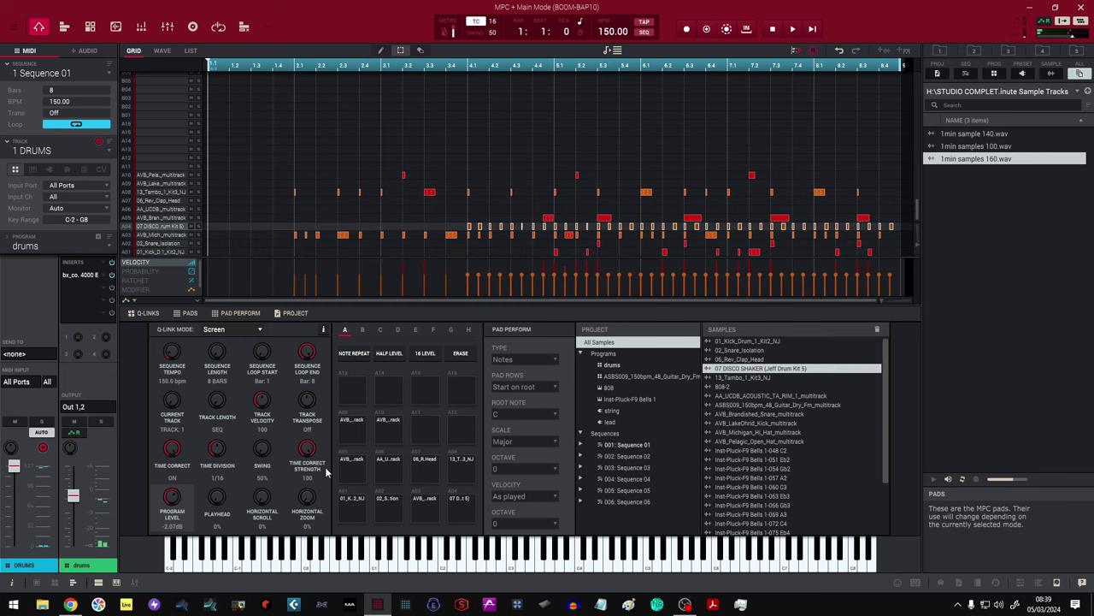
{"action": "left_click", "coordinate": [349, 470]}
{"action": "left_click", "coordinate": [397, 471]}
{"action": "left_click", "coordinate": [424, 470]}
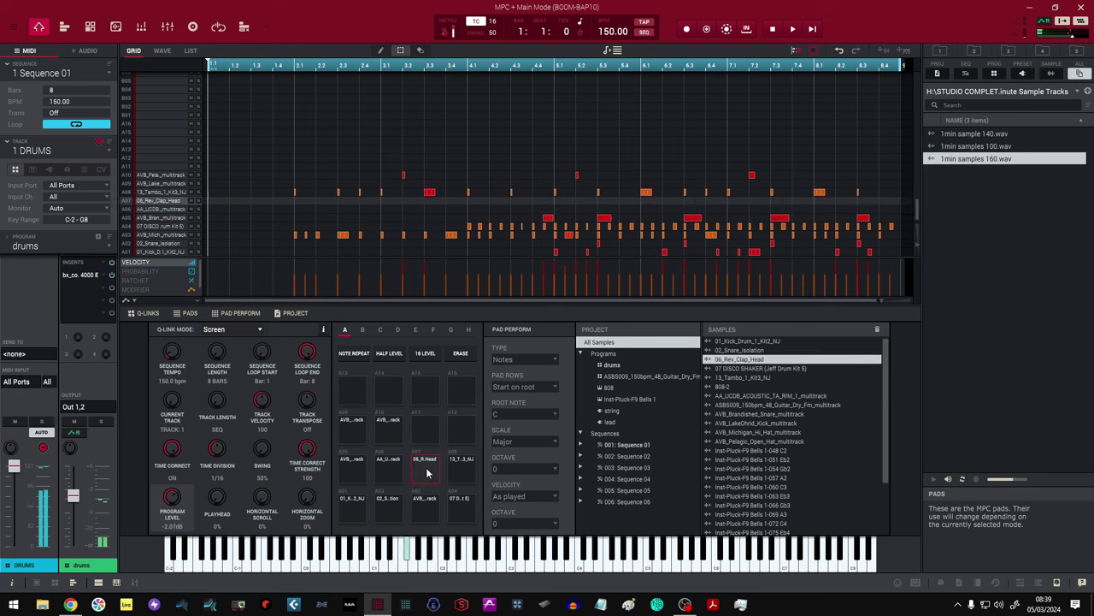
{"action": "left_click", "coordinate": [460, 468]}
{"action": "left_click", "coordinate": [360, 439]}
{"action": "left_click", "coordinate": [383, 431]}
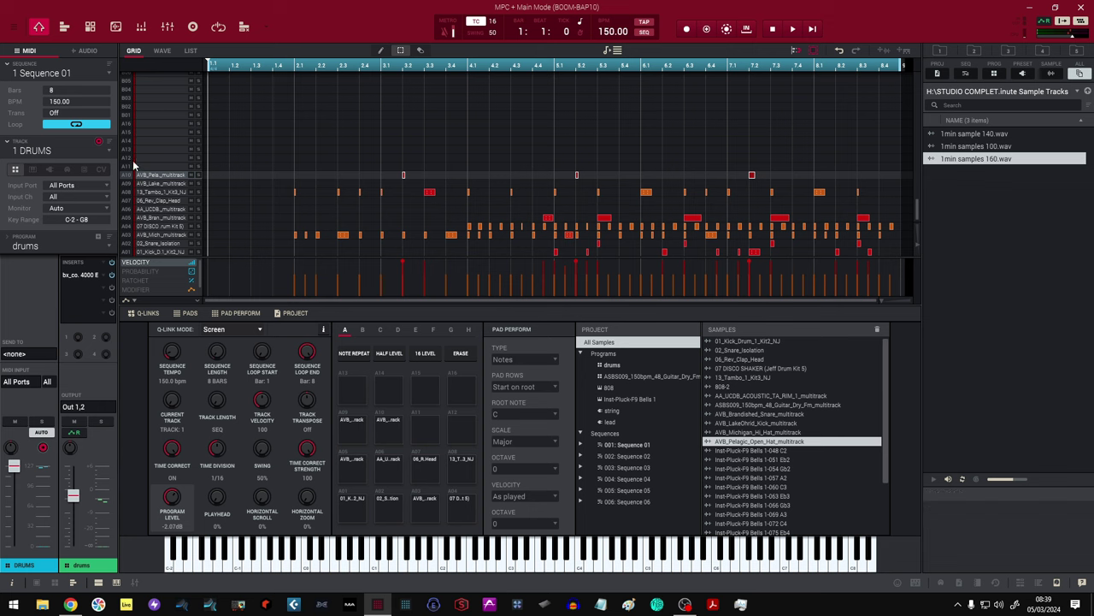
Step: Switch to the GUITARE track and audition the guitar sample slices on all sixteen pads of bank A
{"action": "left_click", "coordinate": [110, 150]}
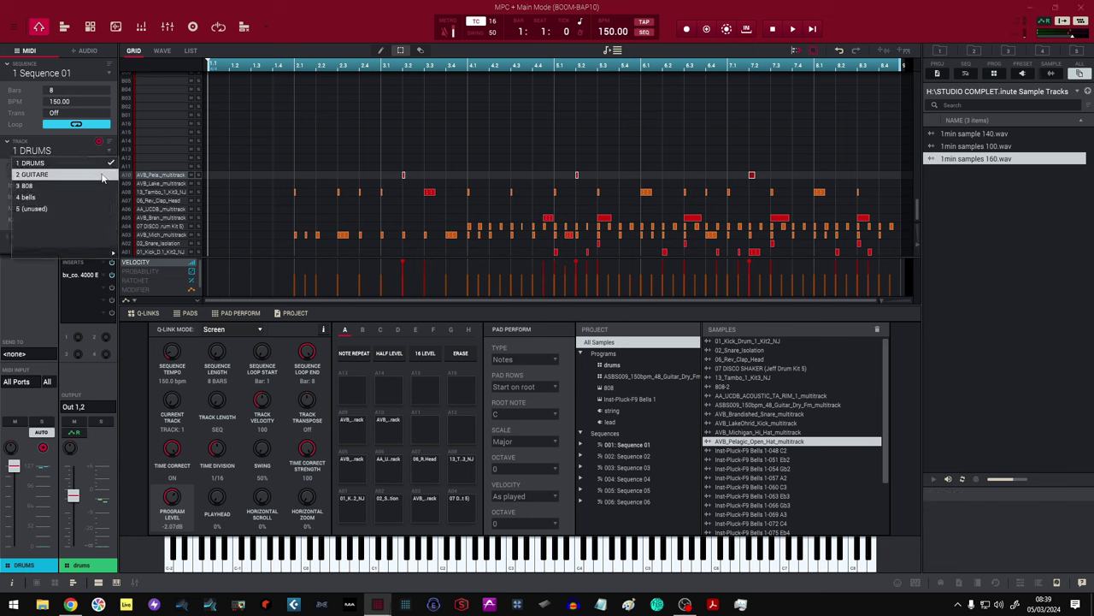
{"action": "left_click", "coordinate": [101, 175]}
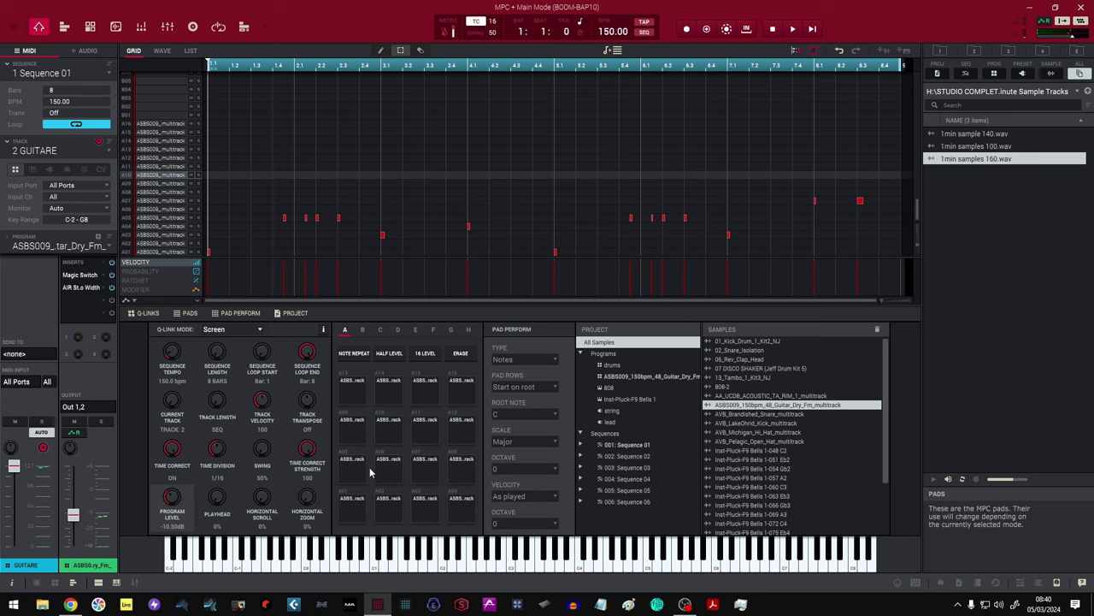
{"action": "left_click", "coordinate": [352, 513]}
{"action": "left_click", "coordinate": [397, 503]}
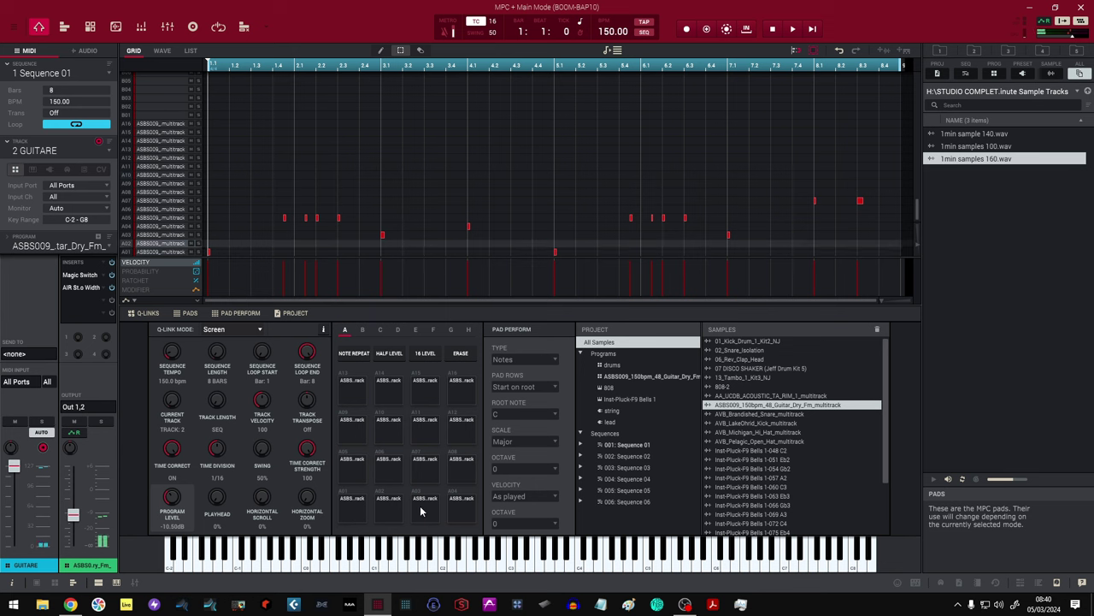
{"action": "left_click", "coordinate": [425, 507]}
{"action": "left_click", "coordinate": [462, 505]}
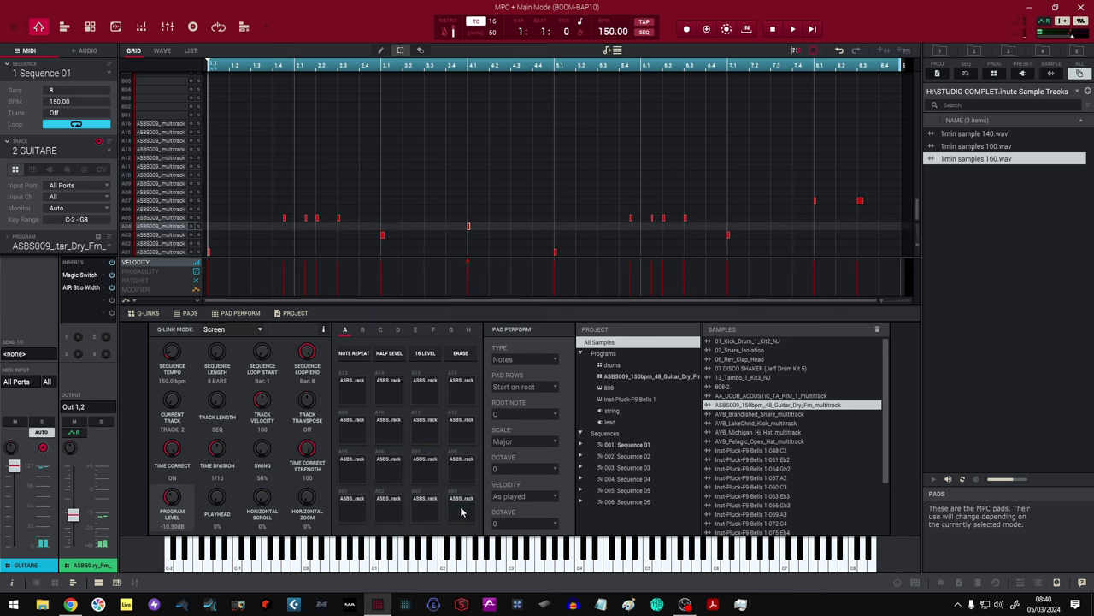
{"action": "left_click", "coordinate": [353, 473]}
{"action": "left_click", "coordinate": [381, 475]}
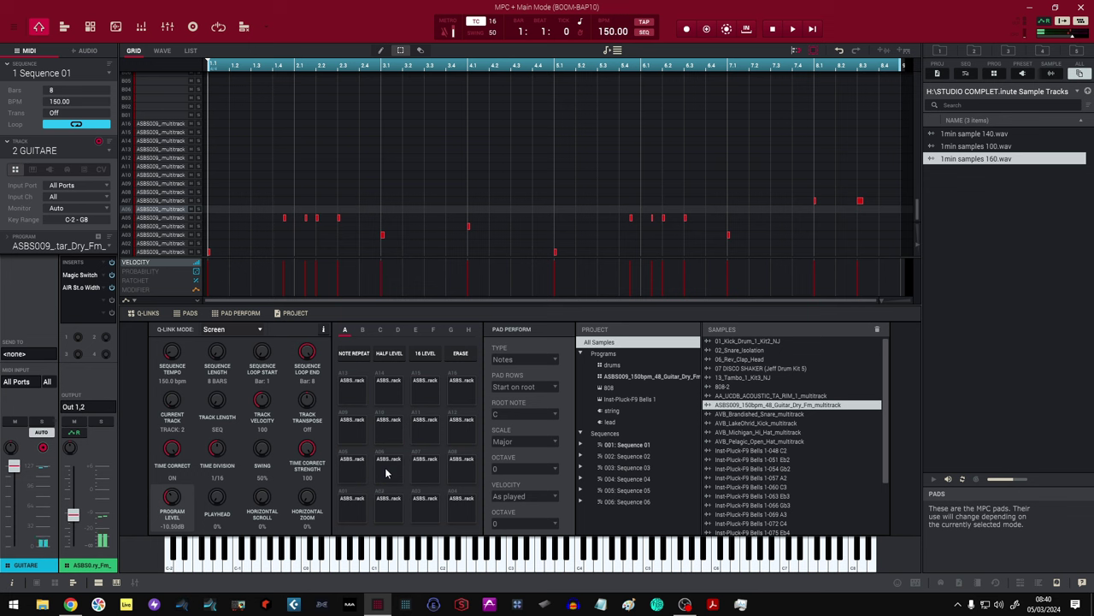
{"action": "left_click", "coordinate": [432, 474]}
{"action": "left_click", "coordinate": [460, 455]}
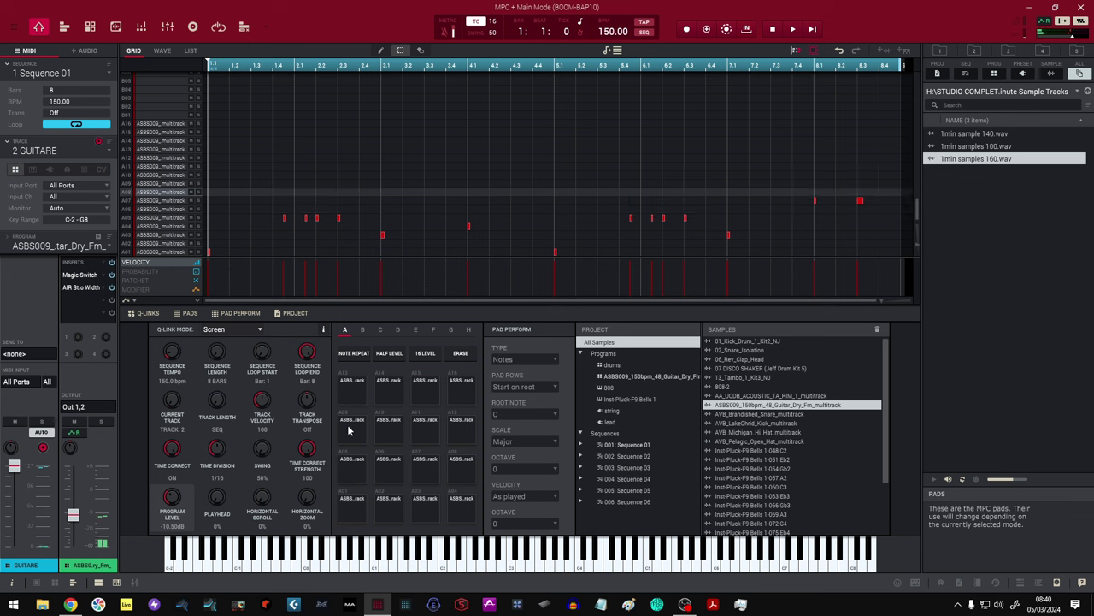
{"action": "left_click", "coordinate": [351, 435]}
{"action": "left_click", "coordinate": [383, 436]}
{"action": "left_click", "coordinate": [423, 436]}
{"action": "left_click", "coordinate": [453, 428]}
{"action": "left_click", "coordinate": [344, 386]}
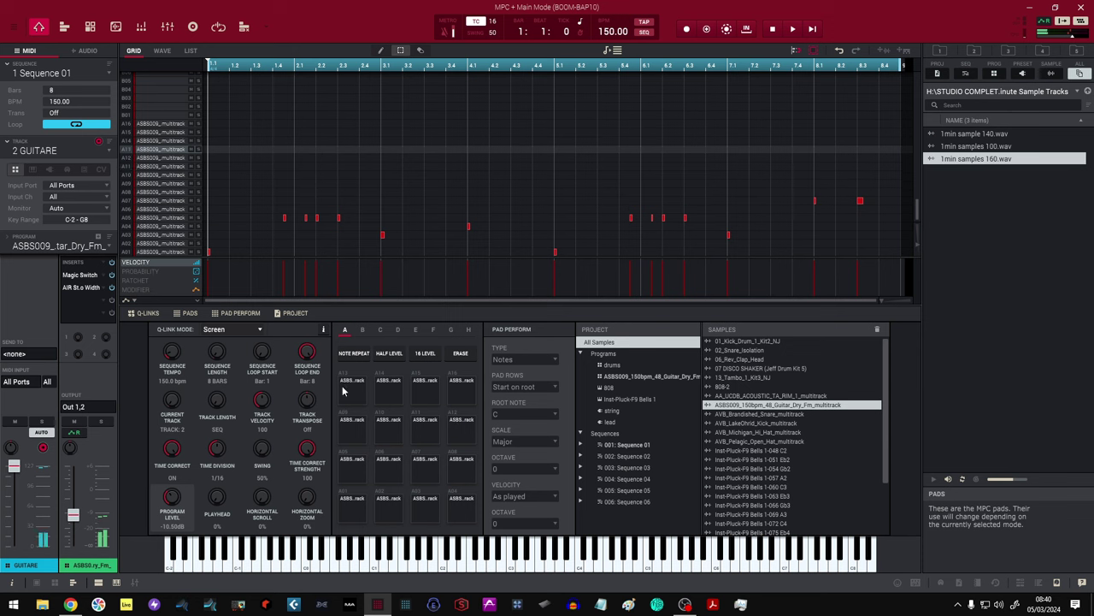
{"action": "left_click", "coordinate": [392, 396]}
{"action": "left_click", "coordinate": [425, 393]}
{"action": "left_click", "coordinate": [462, 391]}
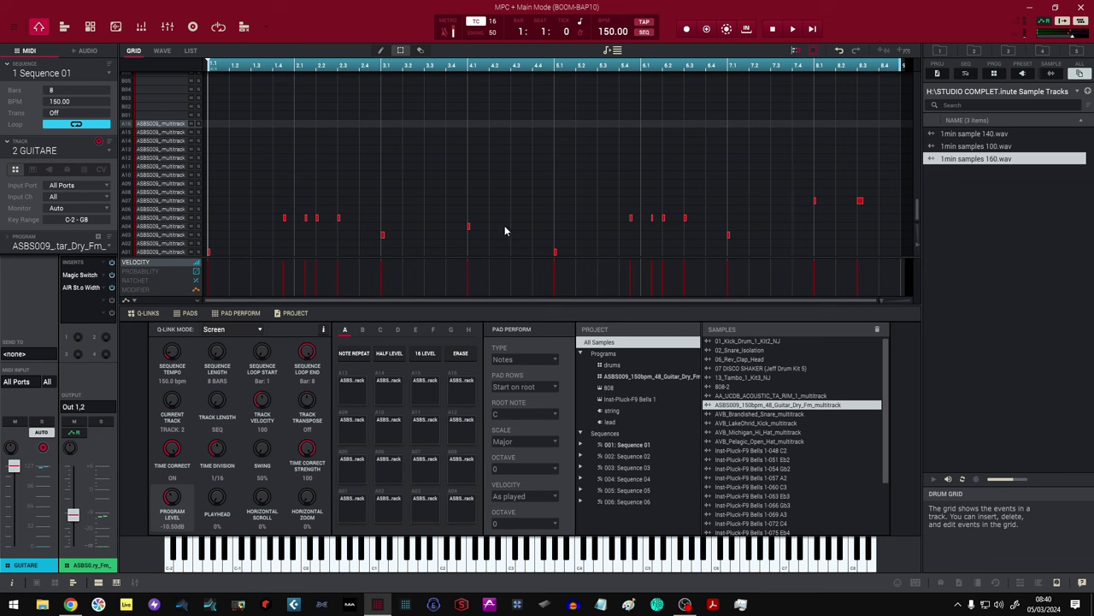
Step: Switch to the 808 track in Program Edit mode and audition three notes of the 808 program on the on-screen keyboard
{"action": "left_click", "coordinate": [106, 149]}
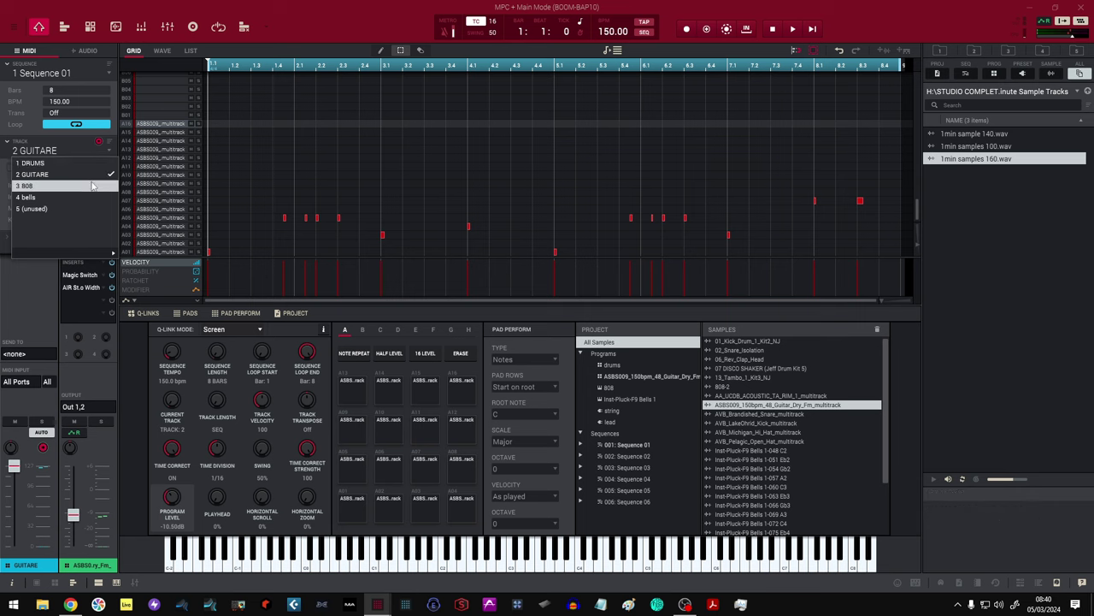
{"action": "left_click", "coordinate": [89, 184]}
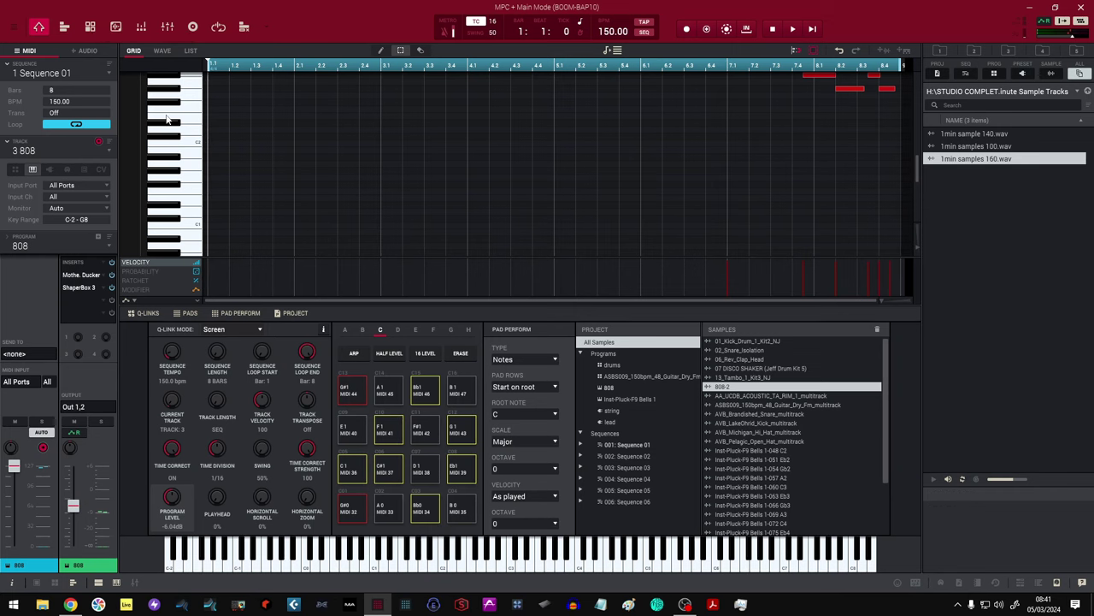
{"action": "left_click", "coordinate": [89, 27]}
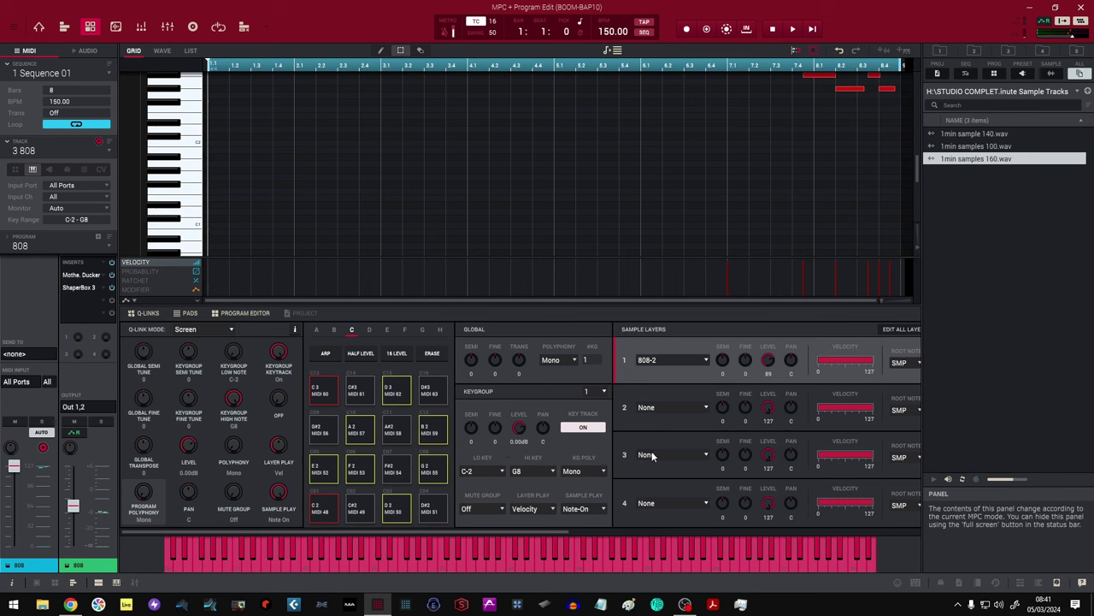
{"action": "left_click", "coordinate": [530, 563]}
{"action": "left_click", "coordinate": [539, 563]}
{"action": "left_click", "coordinate": [550, 562]}
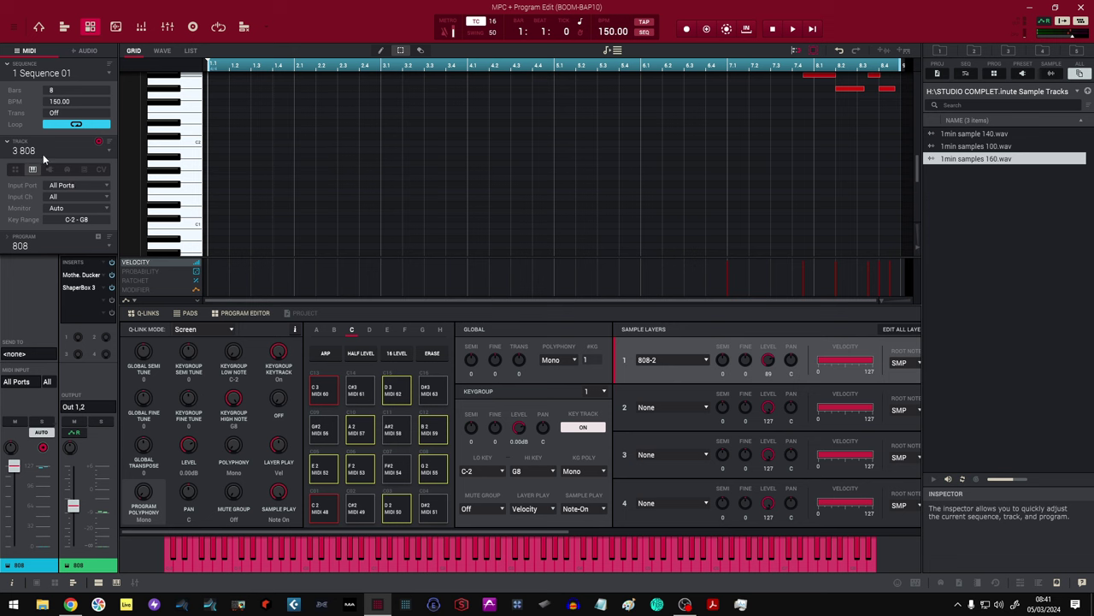
Step: Switch to the bells track and audition four notes of its program, ascending to C4, on the on-screen keyboard
{"action": "left_click", "coordinate": [103, 150]}
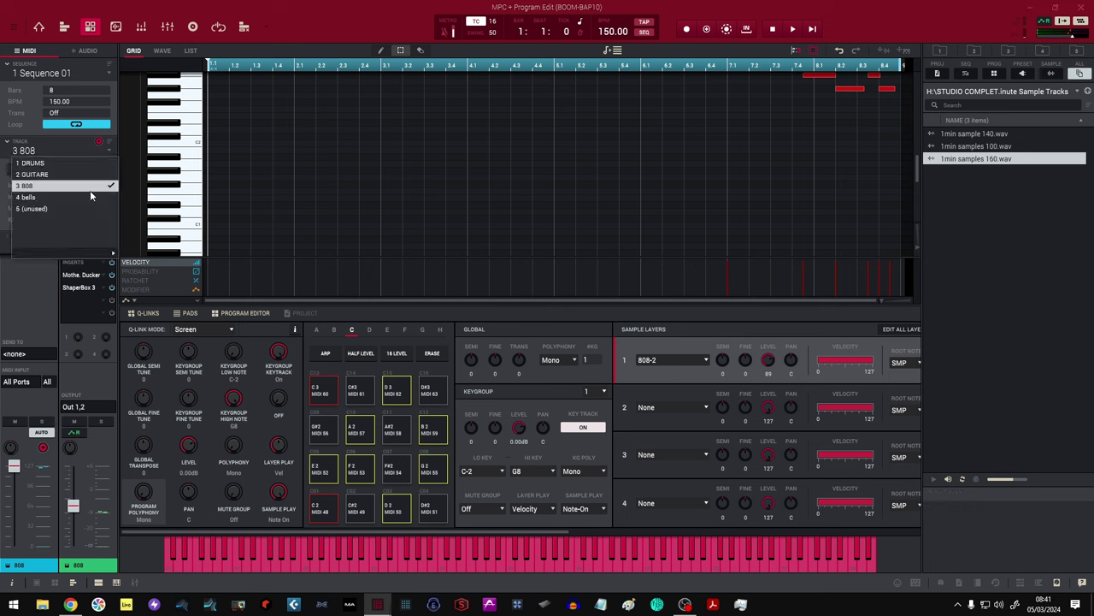
{"action": "left_click", "coordinate": [88, 198]}
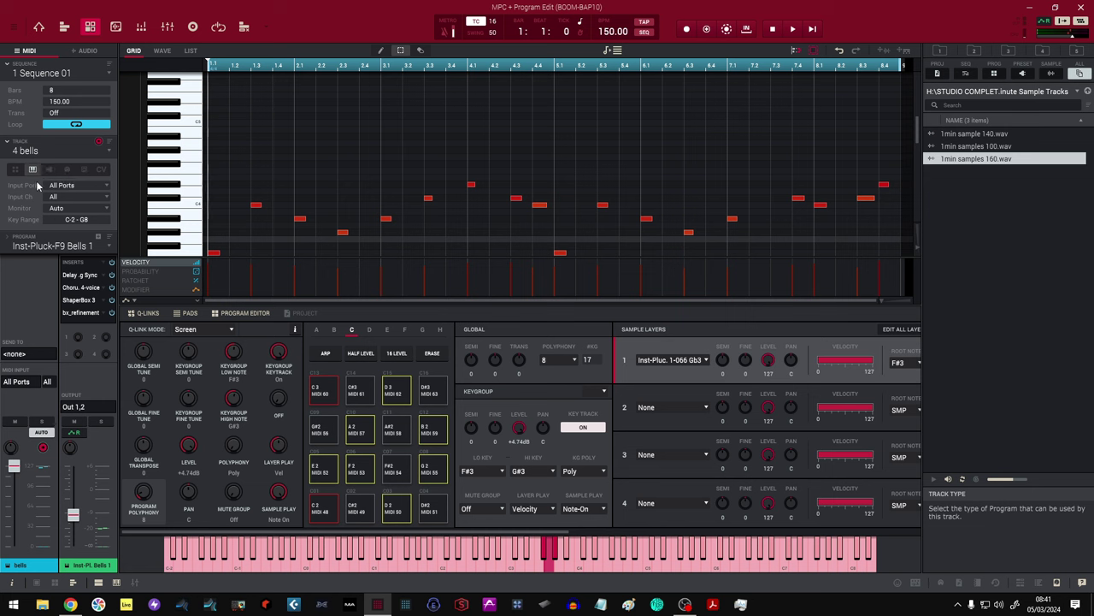
{"action": "left_click", "coordinate": [491, 566]}
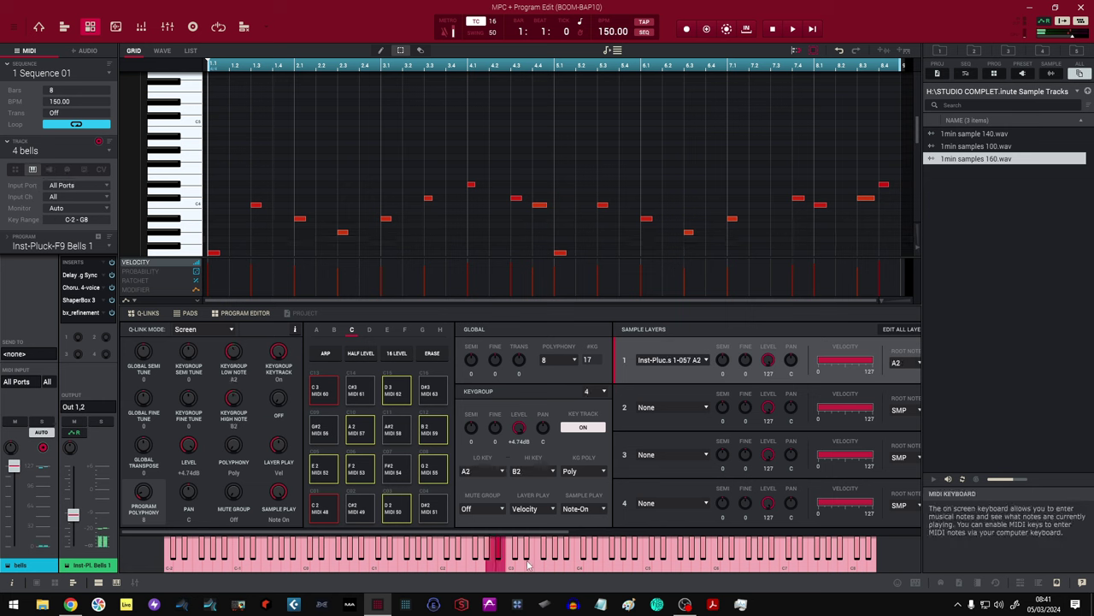
{"action": "left_click", "coordinate": [529, 566]}
{"action": "left_click", "coordinate": [554, 567]}
{"action": "left_click", "coordinate": [581, 566]}
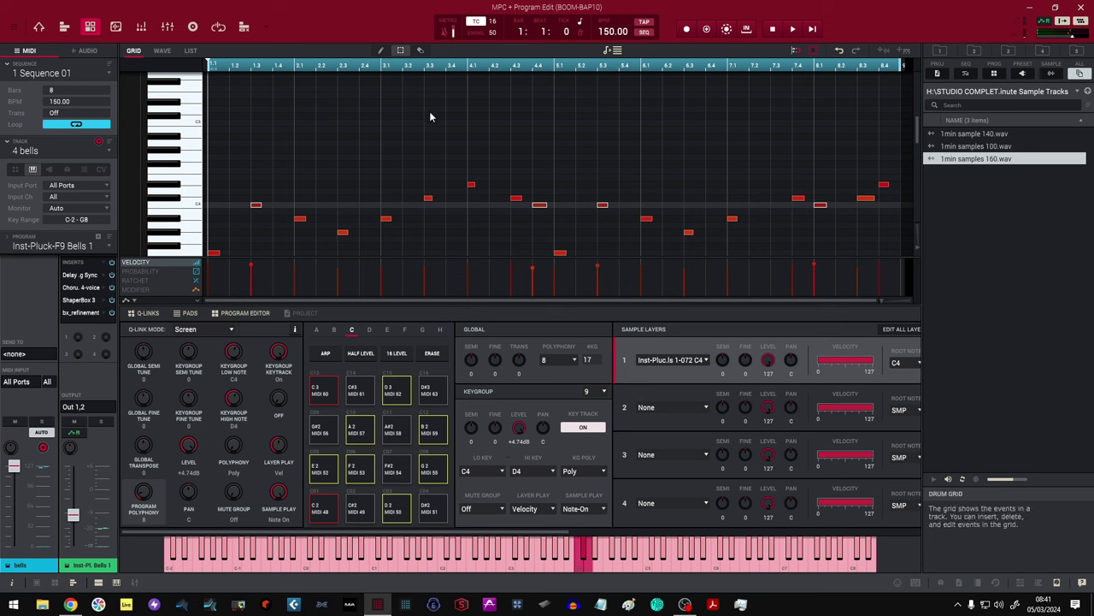
Step: Play Sequence 01 from its start and stop playback just after the start of bar 5
{"action": "key", "text": "space"}
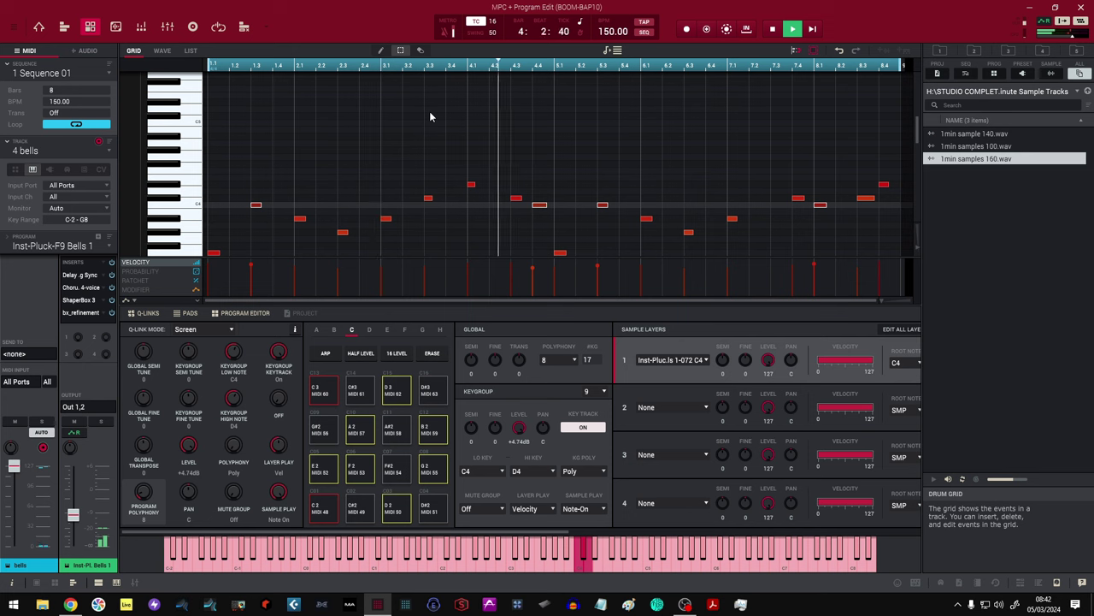
{"action": "key", "text": "space"}
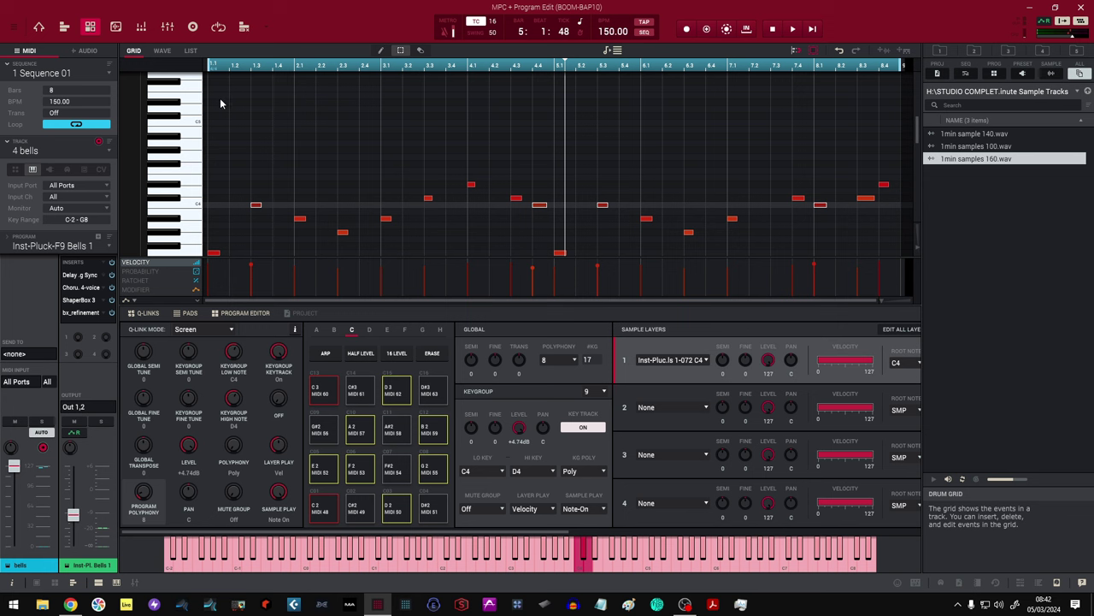
Step: Switch to Sequence 02 and display its list of tracks
{"action": "left_click", "coordinate": [107, 75]}
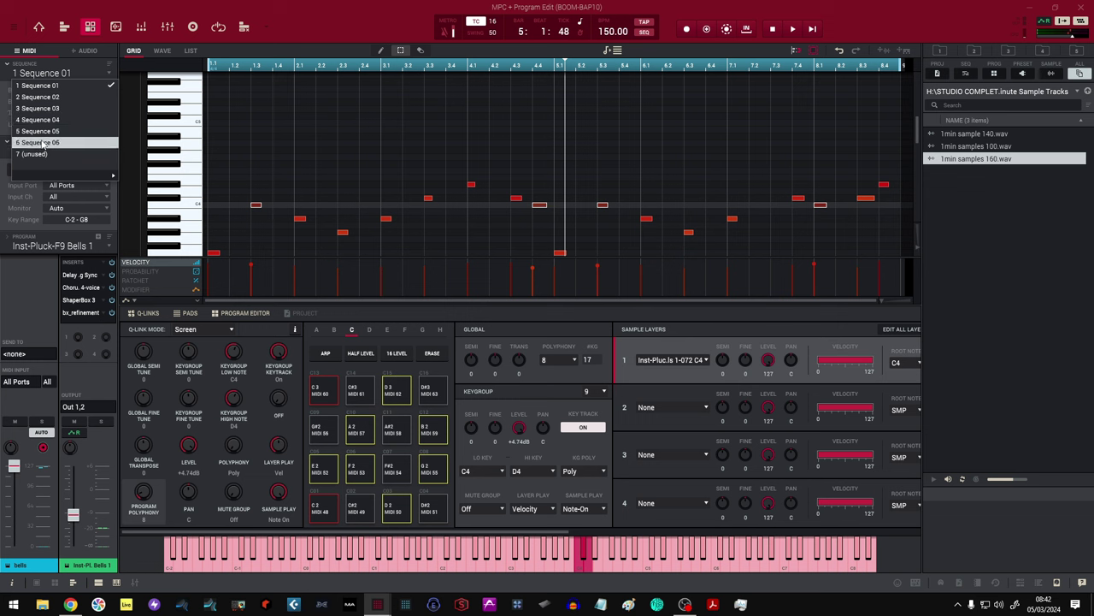
{"action": "left_click", "coordinate": [67, 97]}
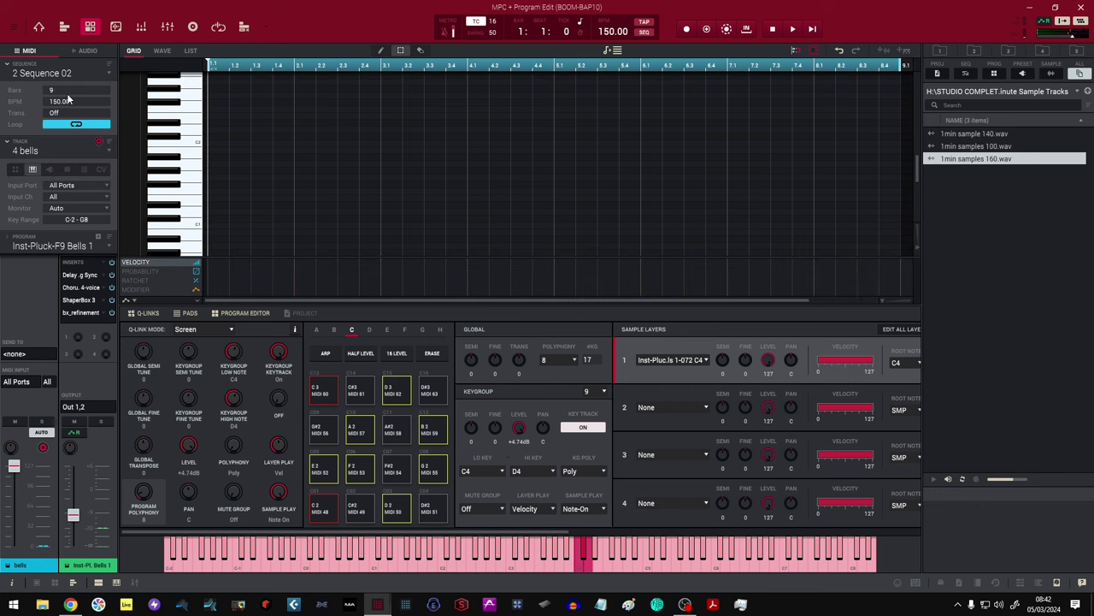
{"action": "left_click", "coordinate": [110, 152]}
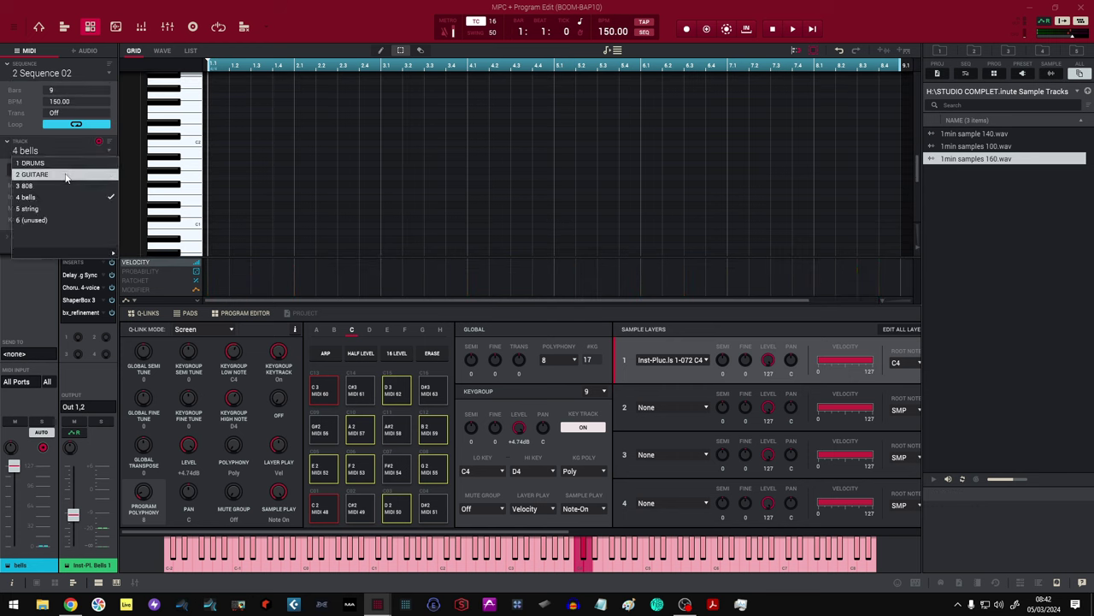
{"action": "left_click", "coordinate": [13, 29]}
{"action": "mouse_move", "coordinate": [24, 46]}
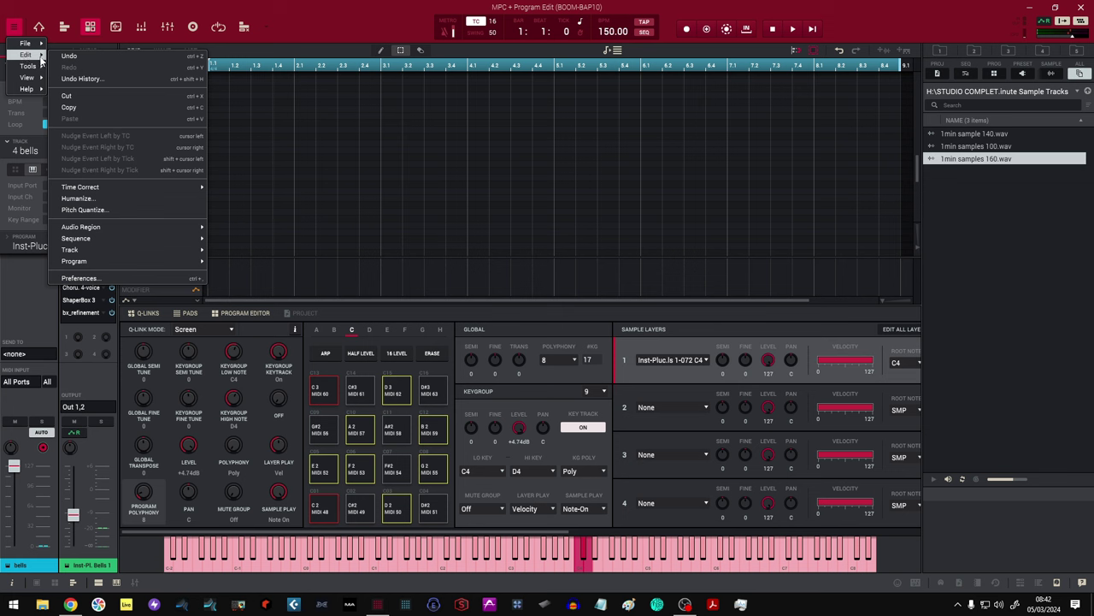
{"action": "mouse_move", "coordinate": [118, 242]}
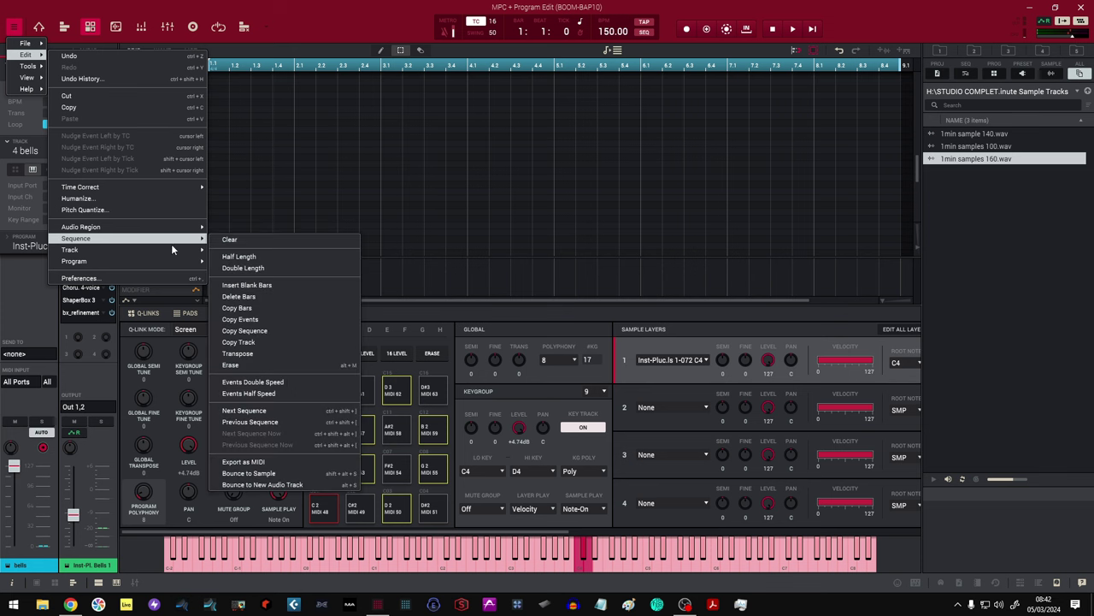
{"action": "left_click", "coordinate": [274, 334]}
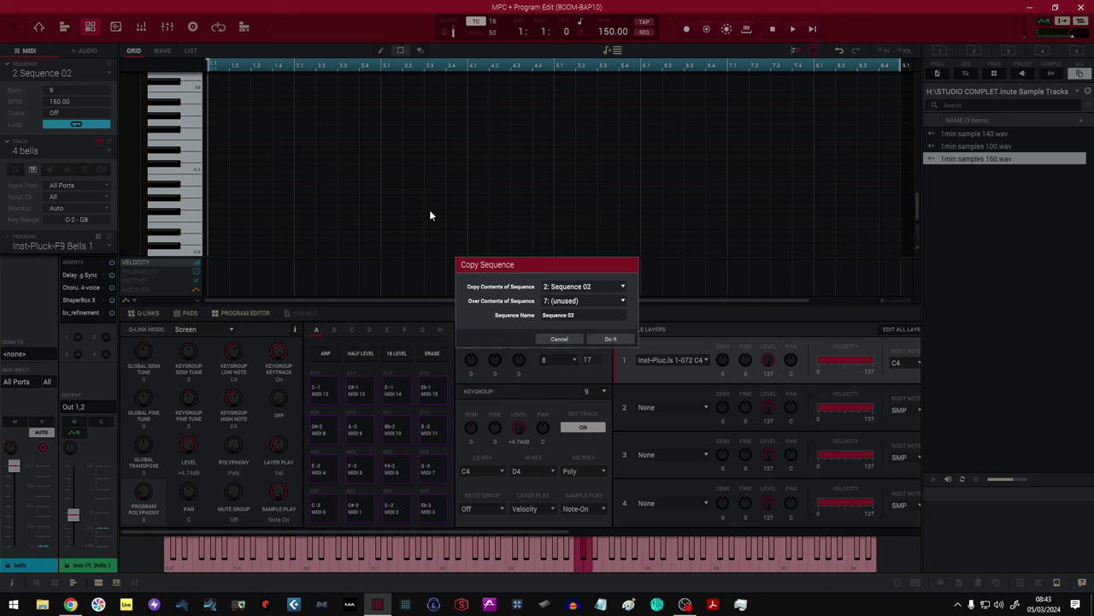
{"action": "left_click", "coordinate": [558, 339]}
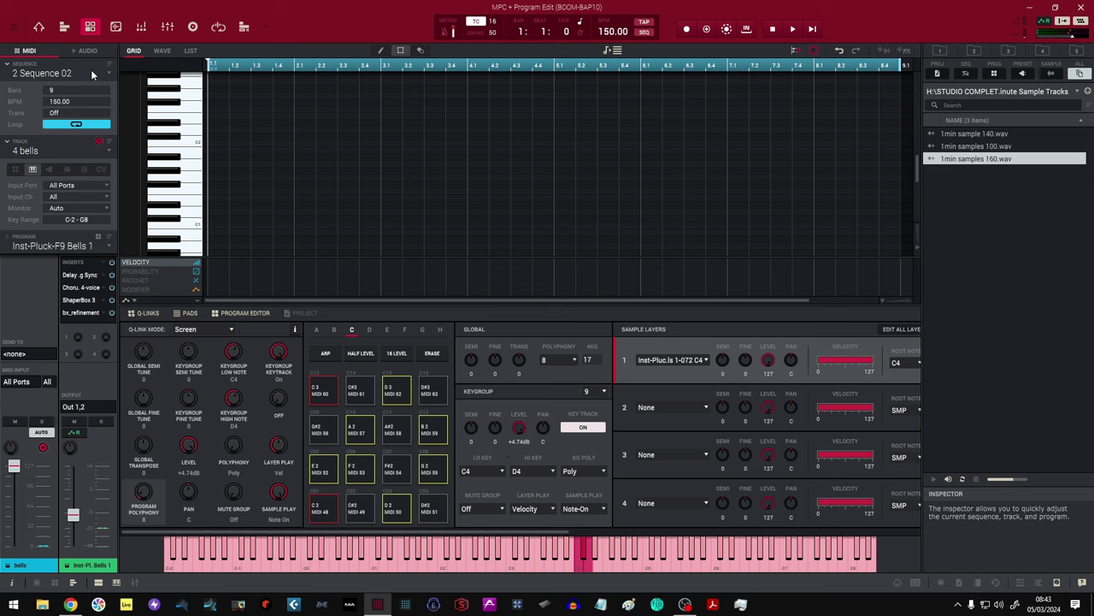
Step: Play Sequence 02 from its start, stop playback after it loops, and switch to the string track
{"action": "key", "text": "space"}
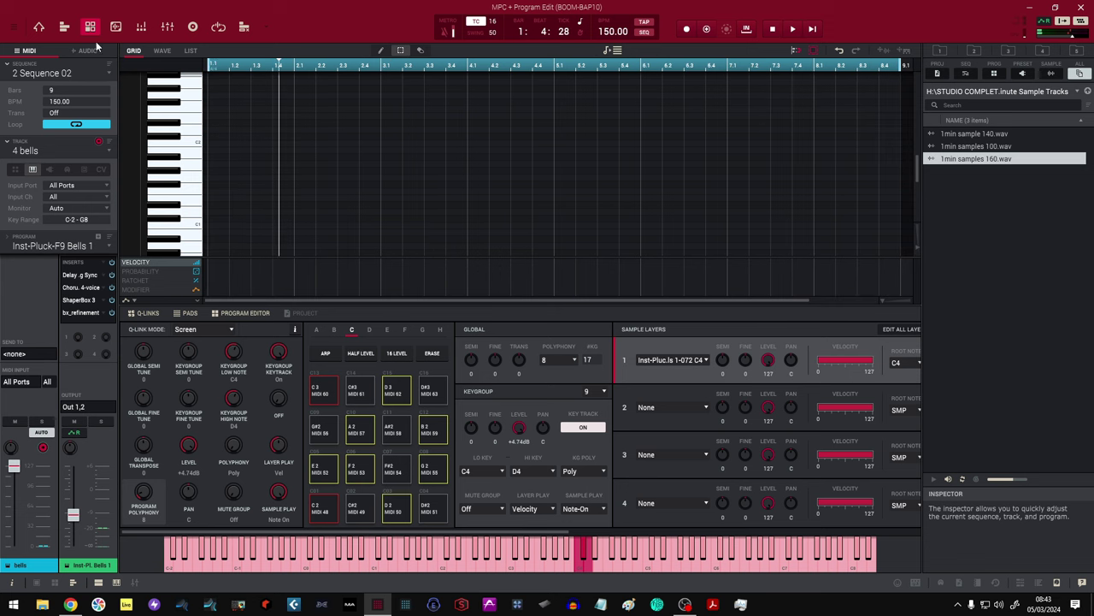
{"action": "left_click", "coordinate": [109, 150]}
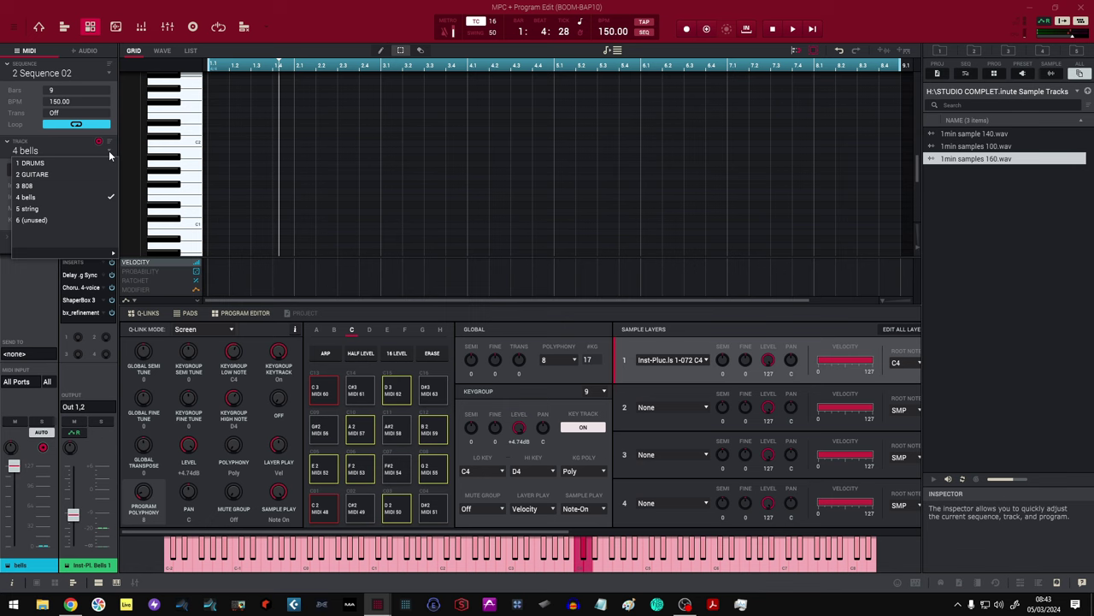
{"action": "left_click", "coordinate": [92, 211]}
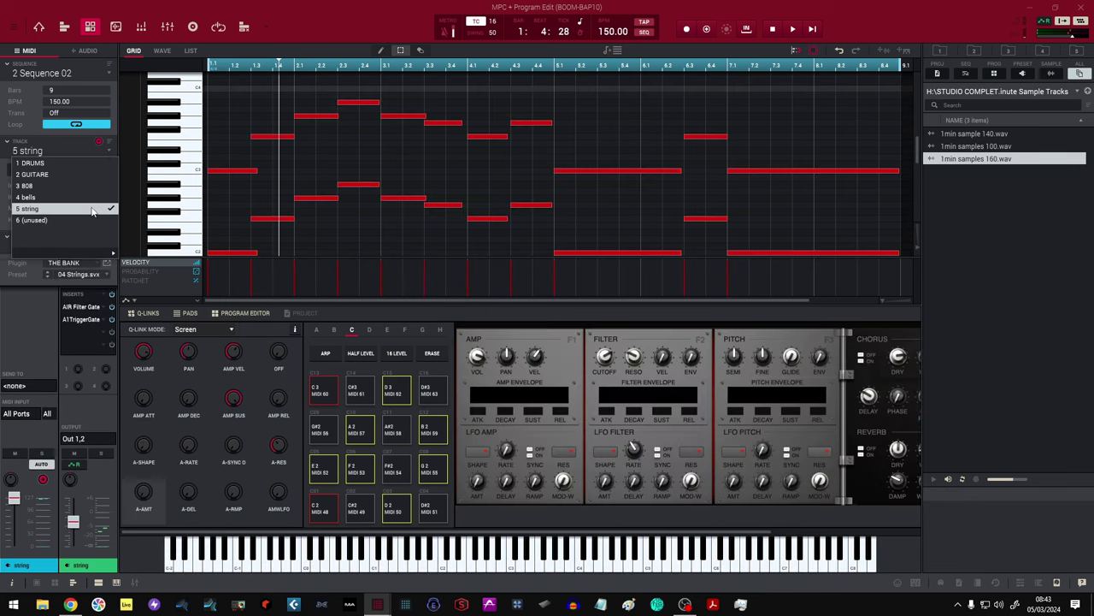
Step: Open the string program's THE BANK plugin window, move it clear of the browser to view its controls, and close it
{"action": "left_click", "coordinate": [107, 264]}
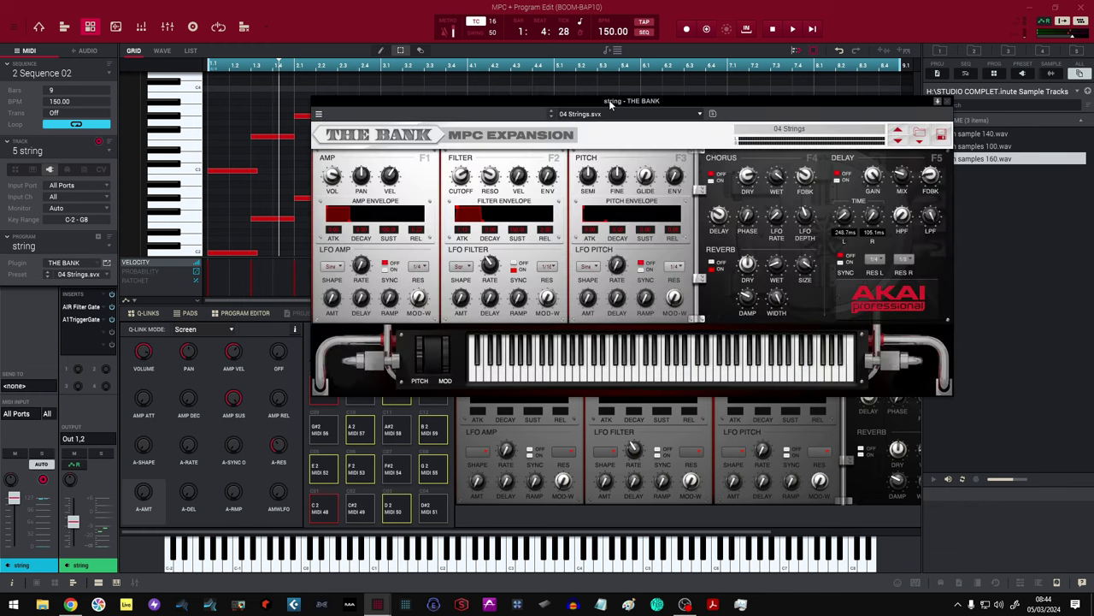
{"action": "left_click_drag", "start_coordinate": [610, 103], "coordinate": [500, 47]}
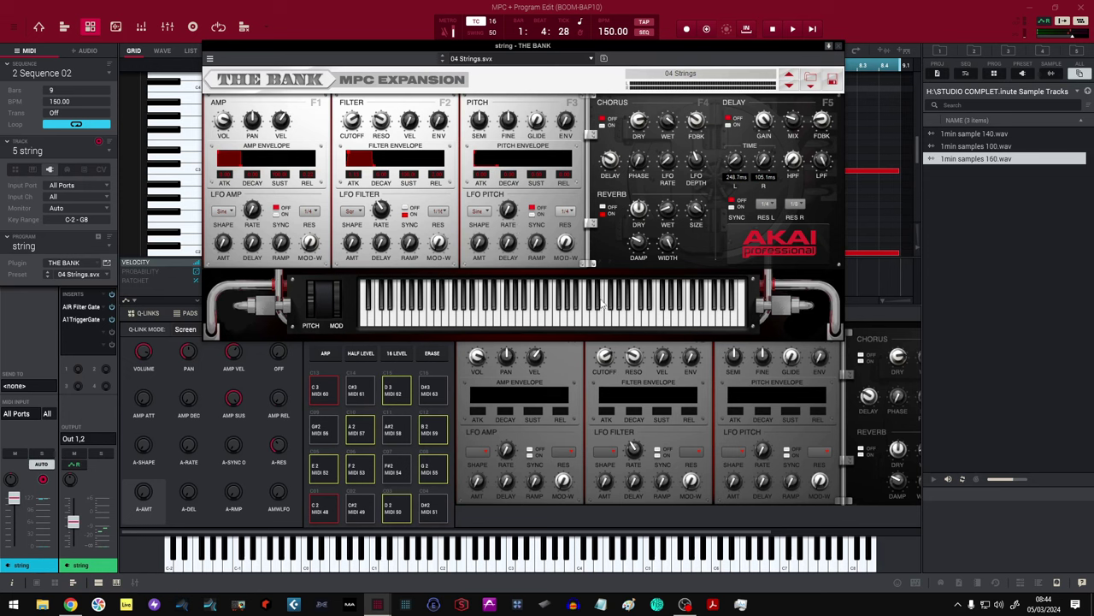
{"action": "left_click", "coordinate": [839, 50]}
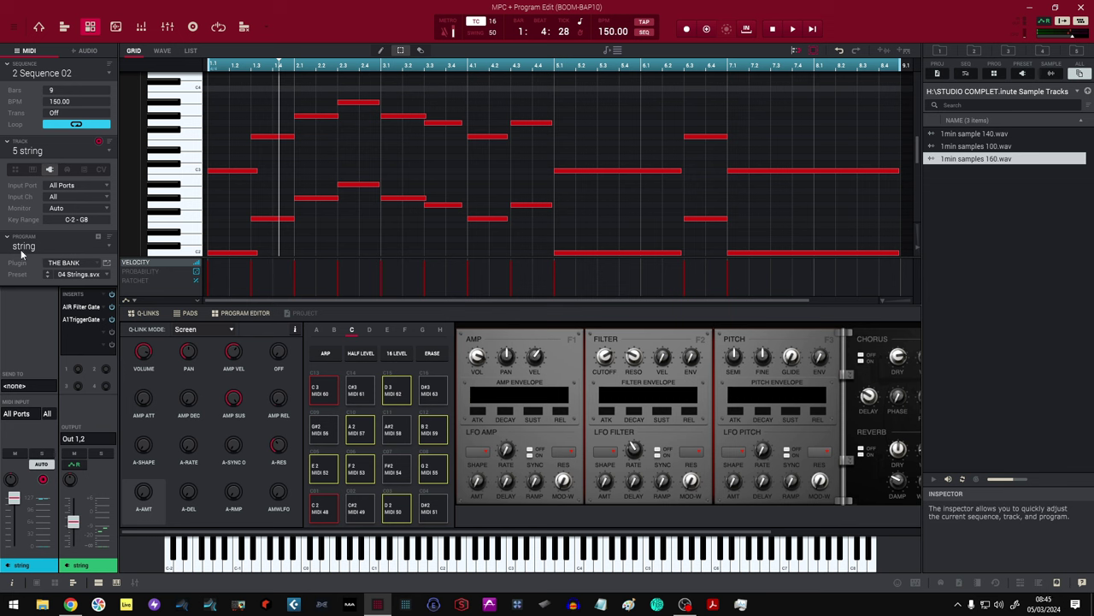
Step: Browse the VST manufacturers available for the string program's plugin, and close the list without choosing another plugin
{"action": "left_click", "coordinate": [97, 267]}
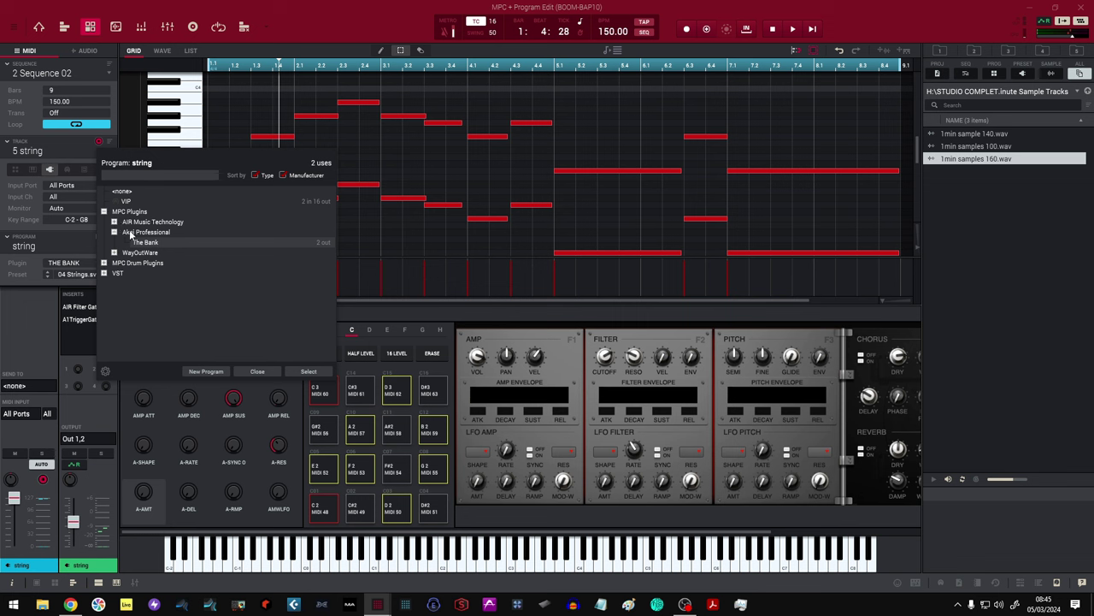
{"action": "left_click", "coordinate": [103, 274]}
{"action": "scroll", "coordinate": [132, 283], "scroll_direction": "down", "scroll_amount": 4}
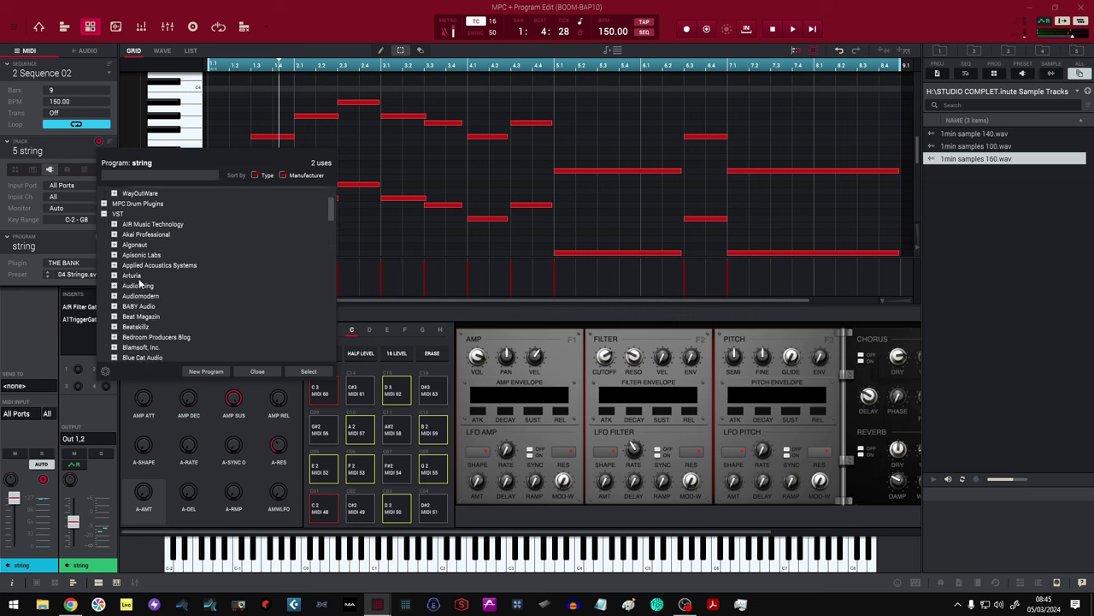
{"action": "scroll", "coordinate": [130, 283], "scroll_direction": "down", "scroll_amount": 1}
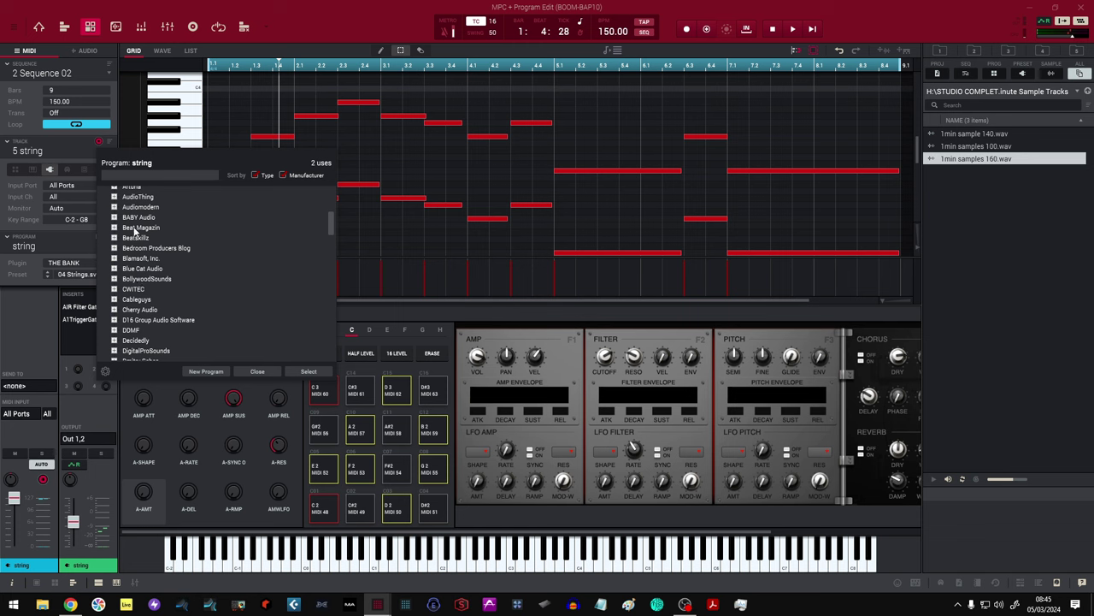
{"action": "scroll", "coordinate": [134, 231], "scroll_direction": "down", "scroll_amount": 15}
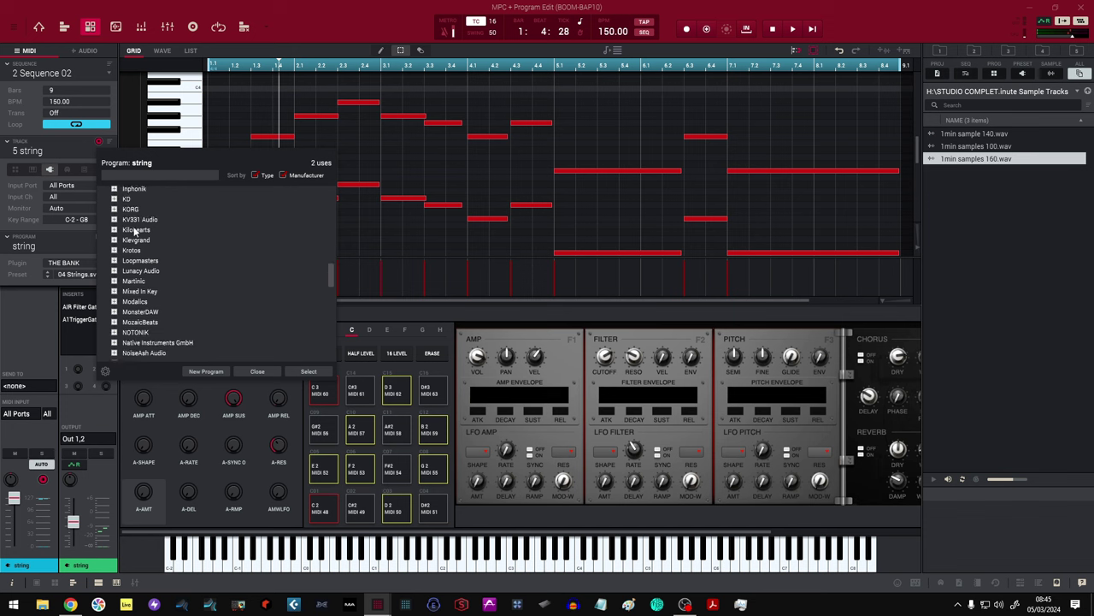
{"action": "scroll", "coordinate": [134, 231], "scroll_direction": "down", "scroll_amount": 8}
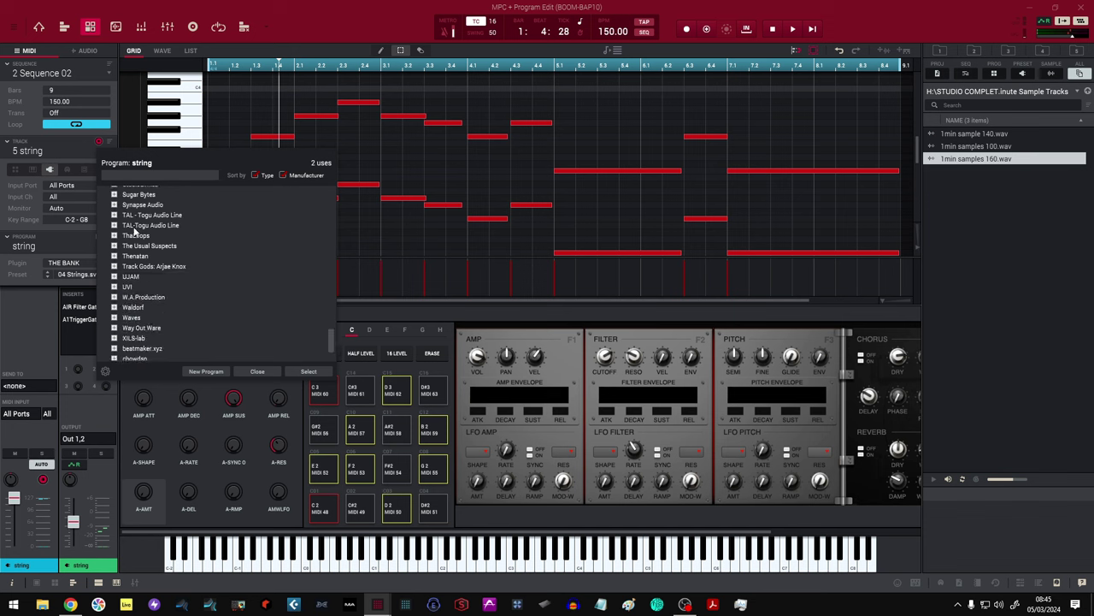
{"action": "scroll", "coordinate": [134, 231], "scroll_direction": "up", "scroll_amount": 4}
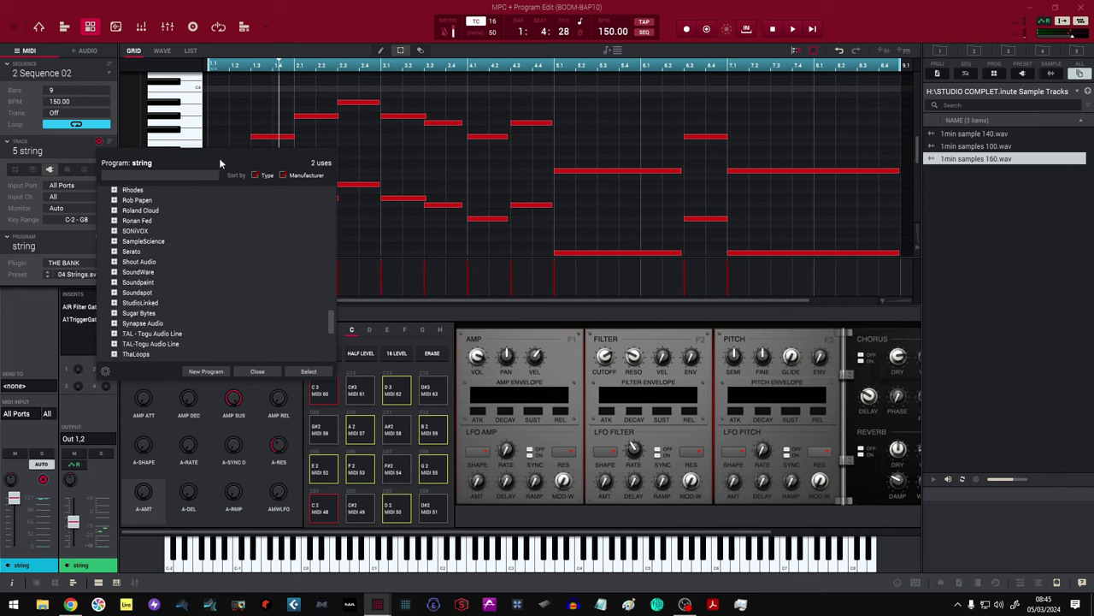
{"action": "left_click", "coordinate": [254, 371]}
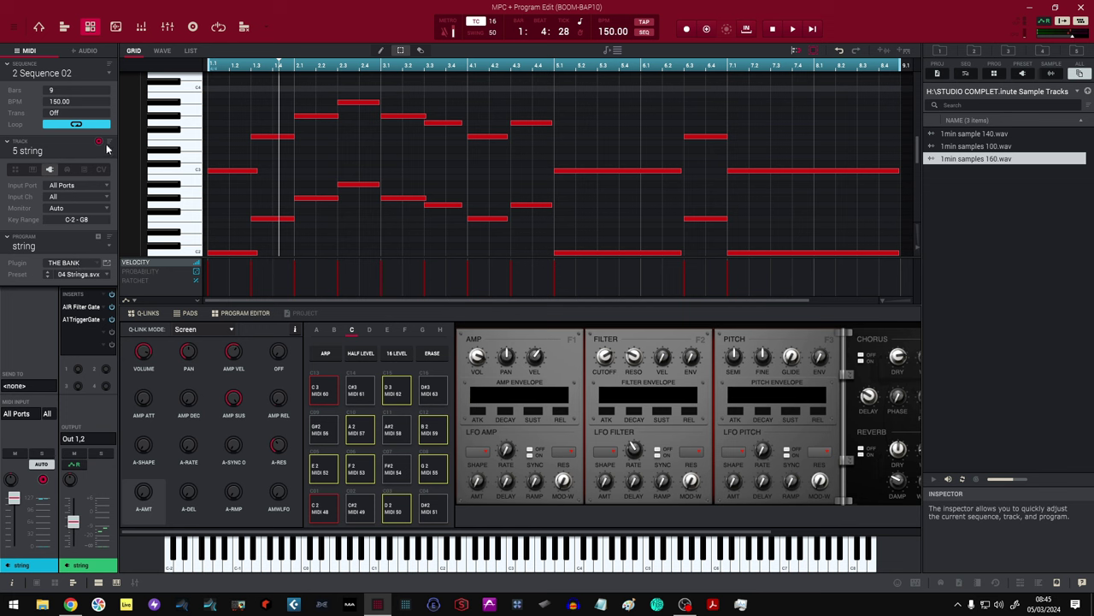
Step: Play Sequence 03 from its start, show its DRUMS track during playback, and stop once the sequence has looped
{"action": "left_click", "coordinate": [109, 73]}
{"action": "left_click", "coordinate": [102, 113]}
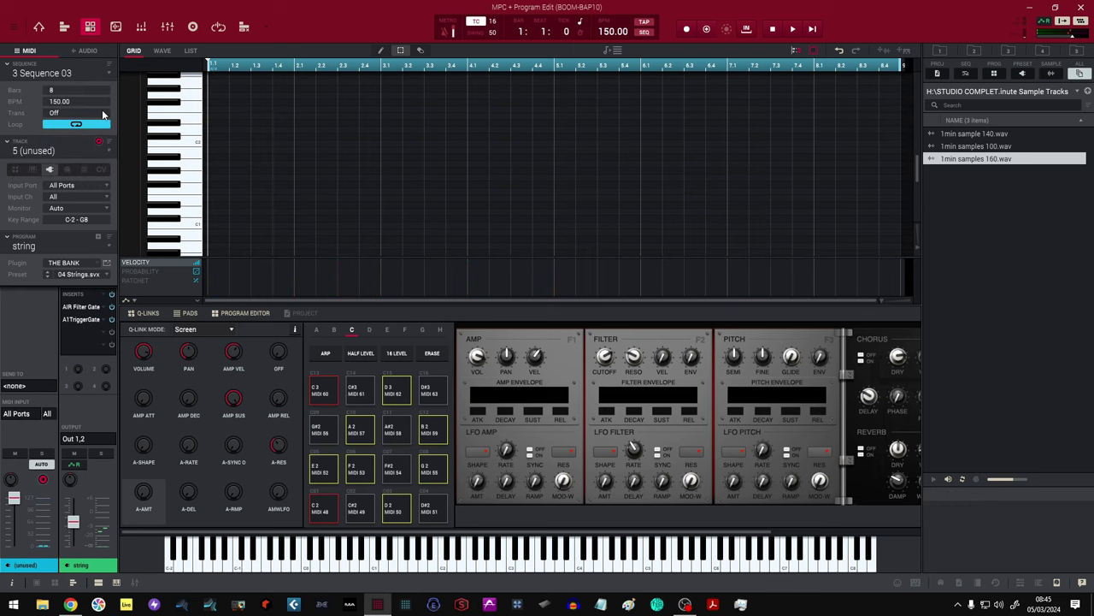
{"action": "key", "text": "space"}
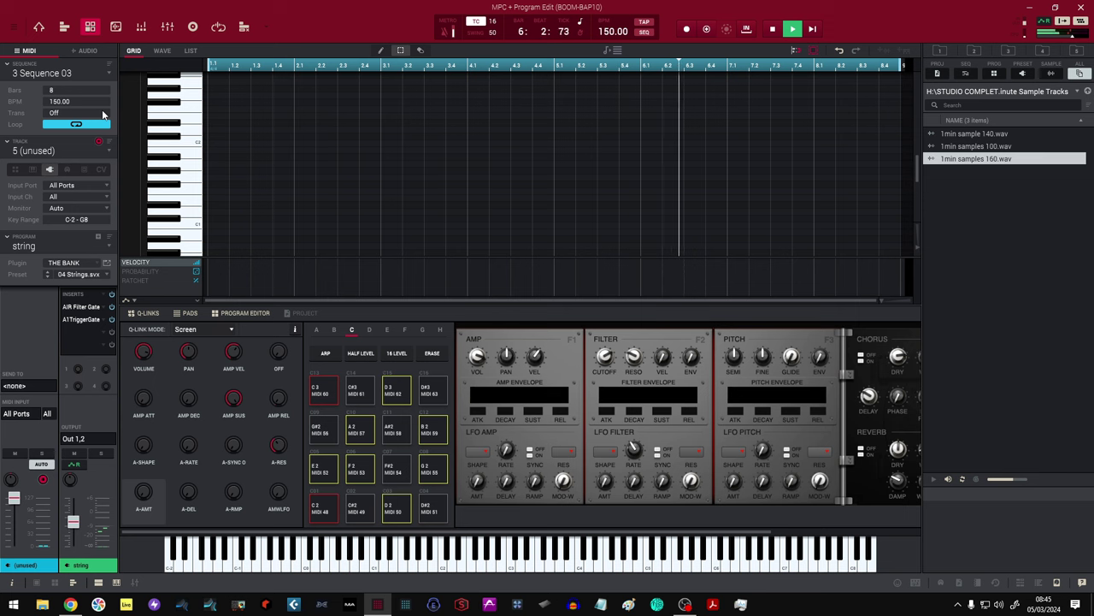
{"action": "left_click", "coordinate": [109, 149]}
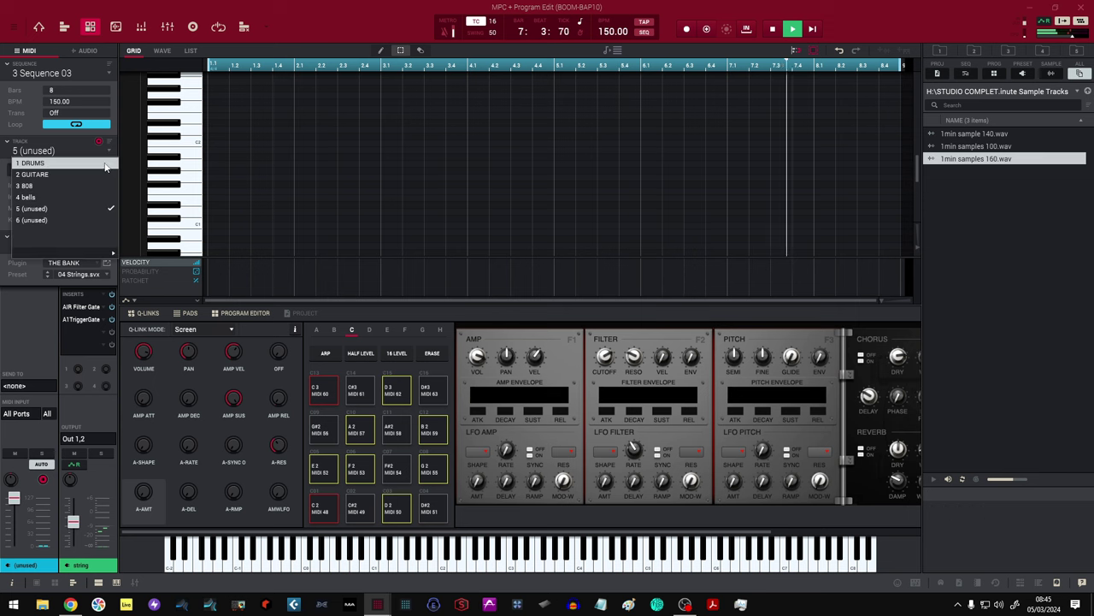
{"action": "left_click", "coordinate": [106, 164]}
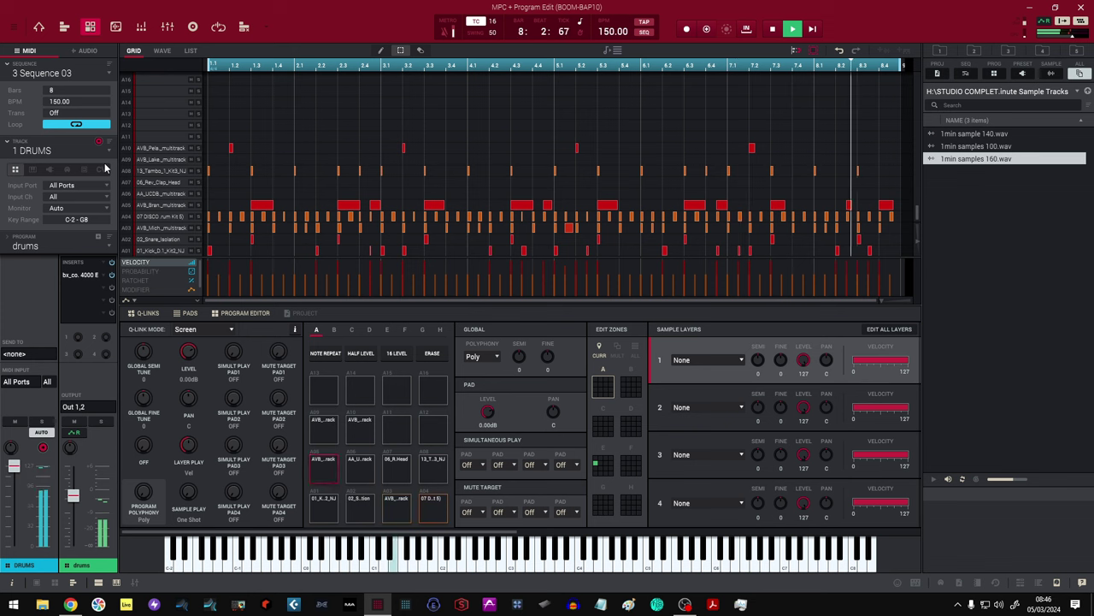
{"action": "key", "text": "space"}
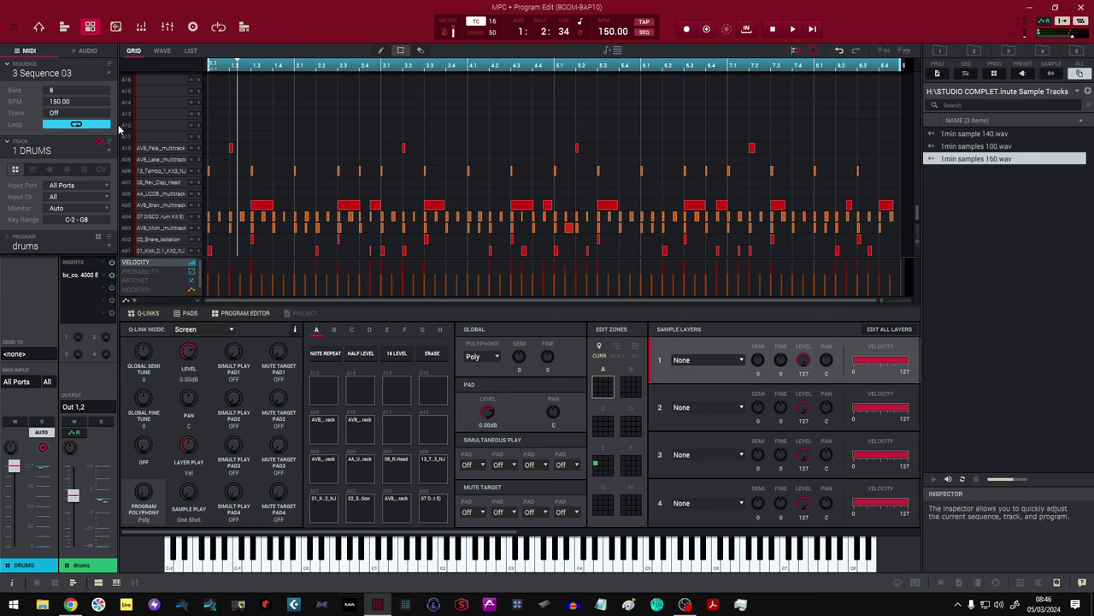
Step: Switch to Sequence 04 and play it from the start, stopping in bar 5
{"action": "left_click", "coordinate": [109, 77]}
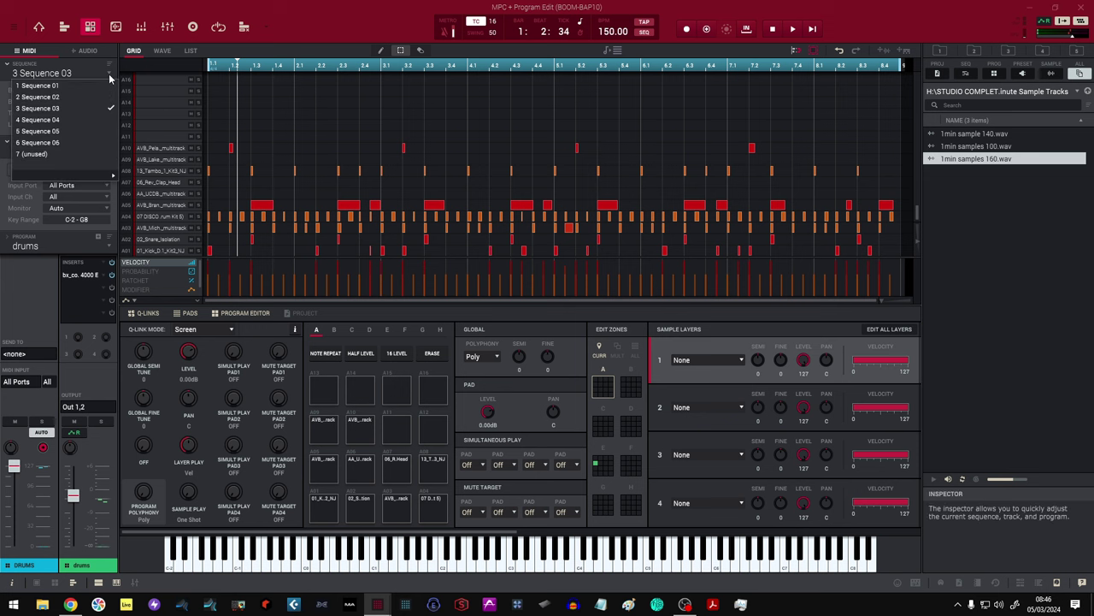
{"action": "left_click", "coordinate": [103, 124]}
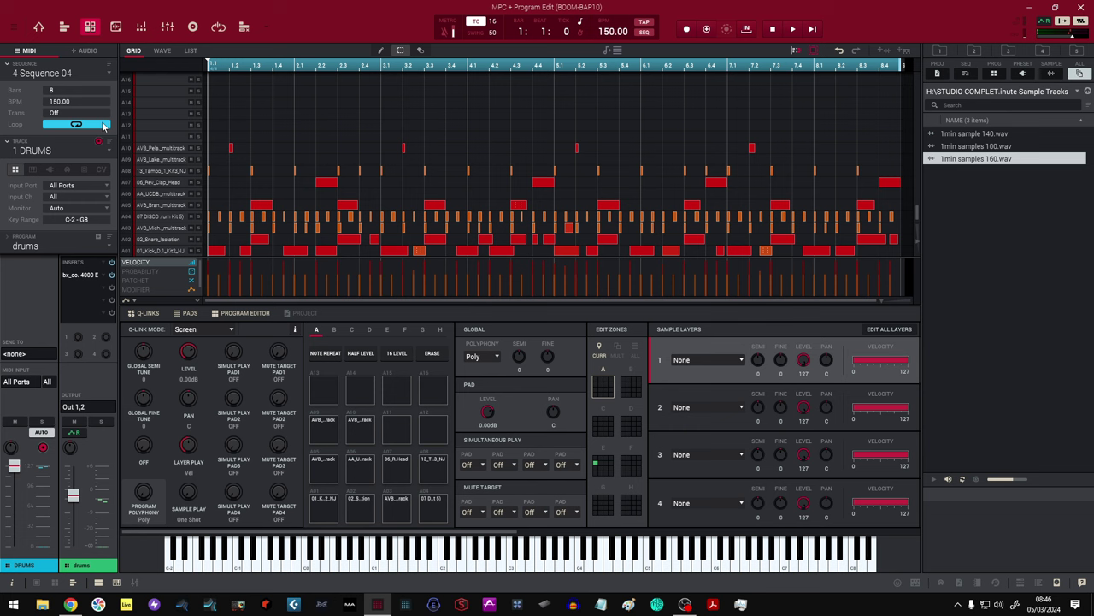
{"action": "key", "text": "space"}
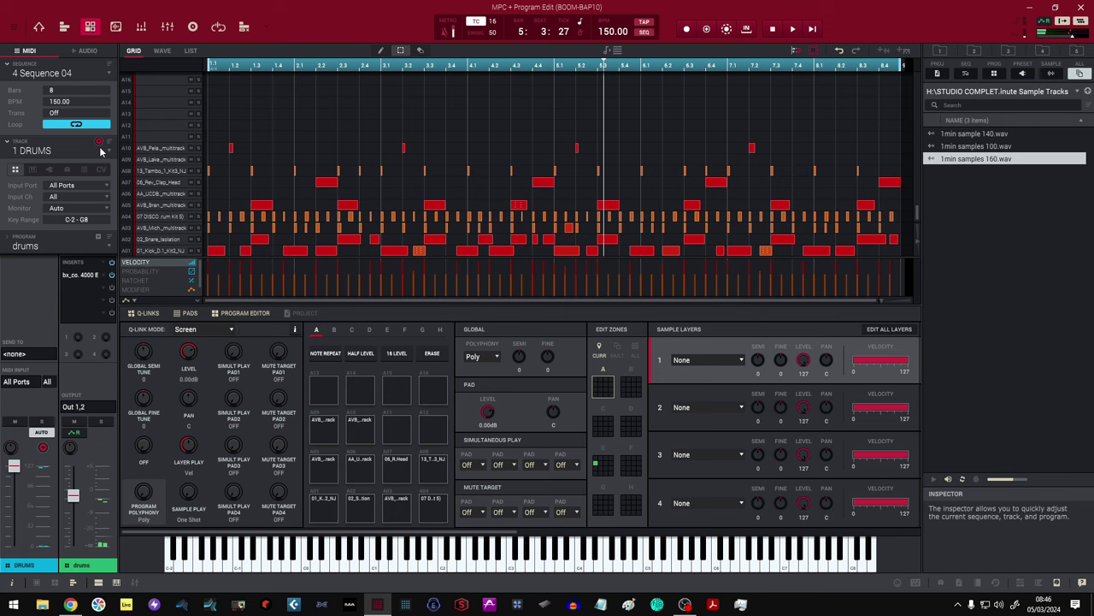
Step: Switch to Sequence 04's lead track, open its Bassline plugin window to view the synth controls, and close it
{"action": "left_click", "coordinate": [111, 152]}
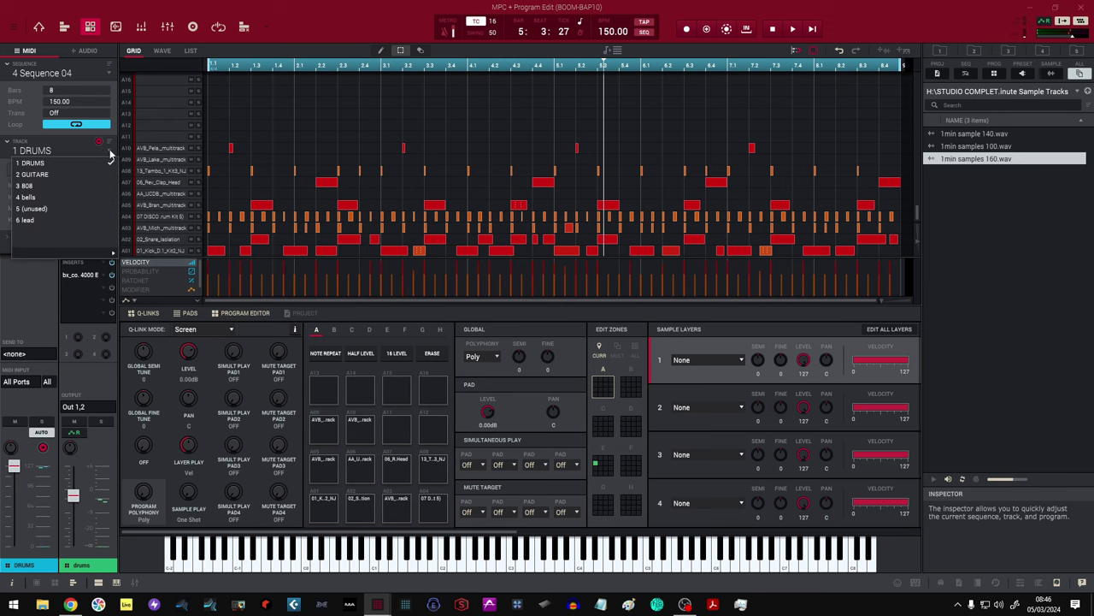
{"action": "left_click", "coordinate": [85, 221]}
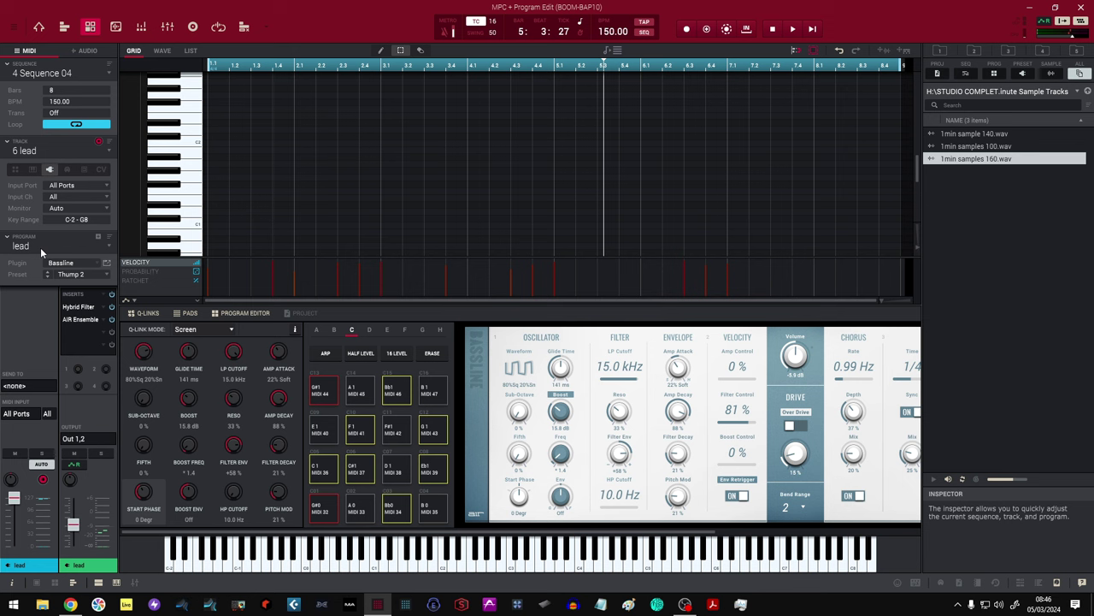
{"action": "left_click", "coordinate": [107, 265]}
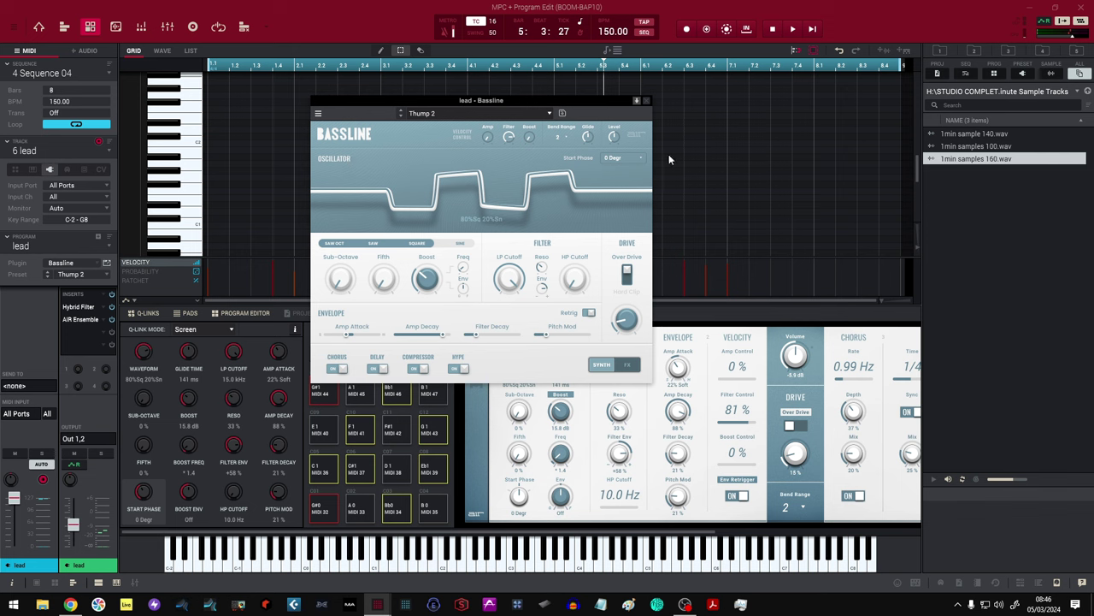
{"action": "left_click", "coordinate": [647, 101]}
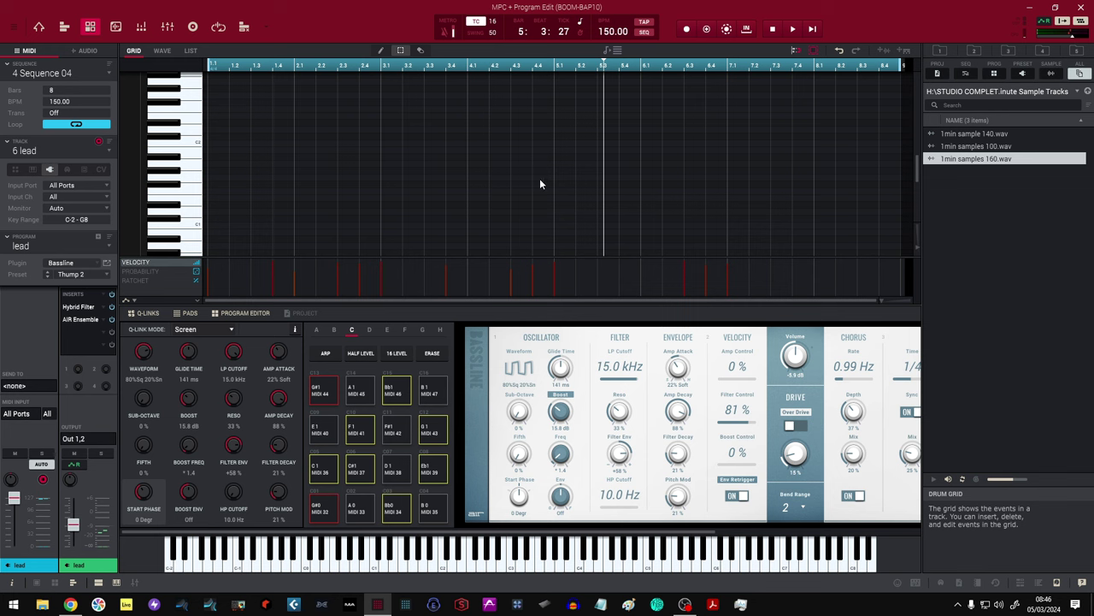
Step: Play Sequence 04 with the lead track shown and stop in bar 1 after it loops
{"action": "key", "text": "space"}
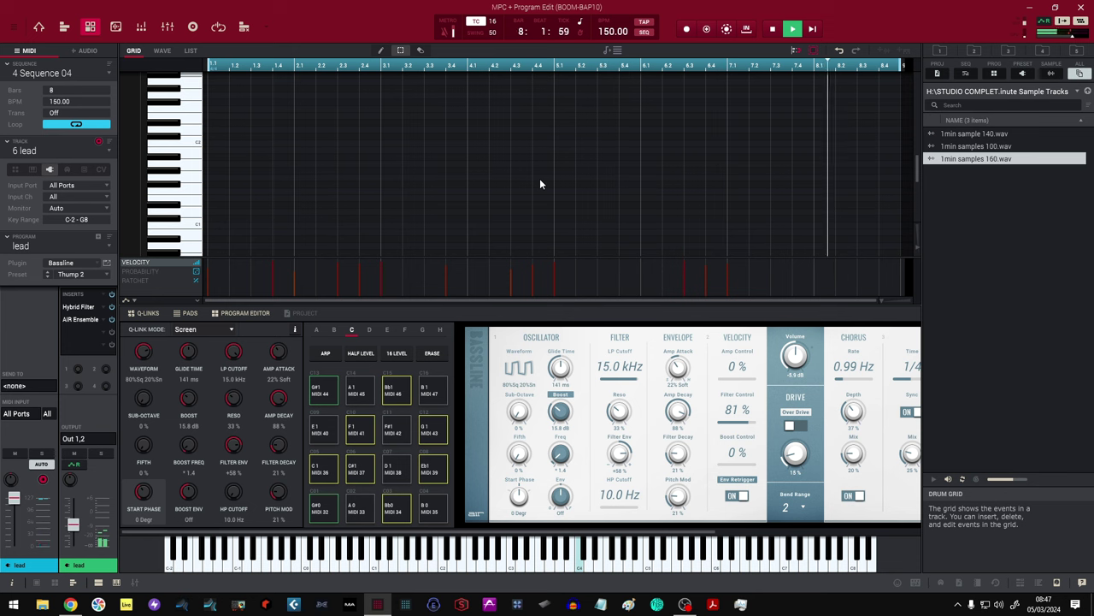
{"action": "key", "text": "space"}
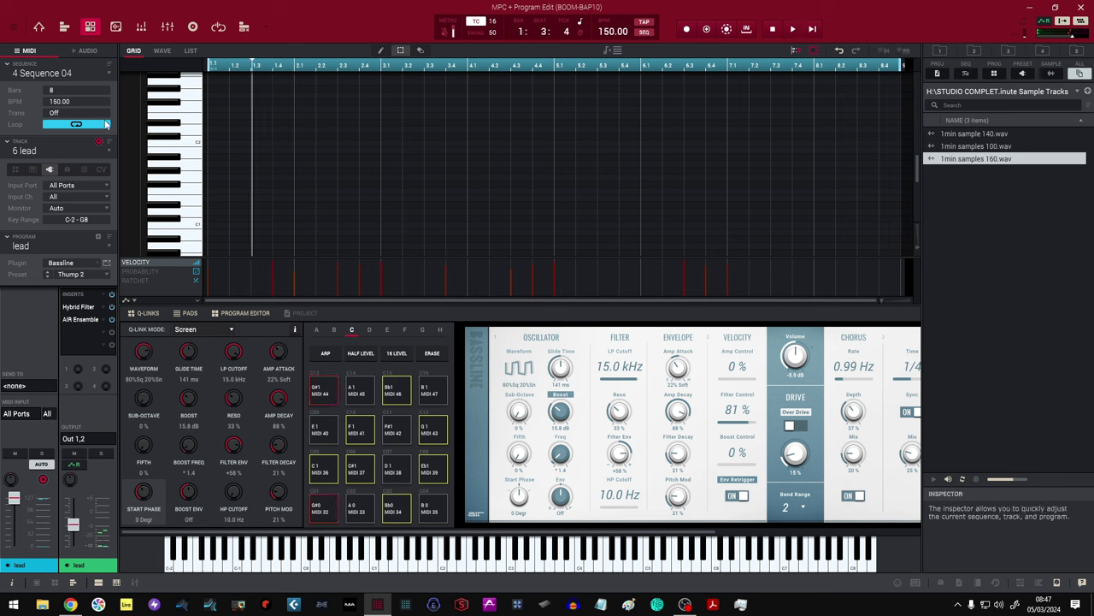
Step: Play Sequence 05 from its start, show its DRUMS track during playback, and stop in bar 8
{"action": "left_click", "coordinate": [107, 73]}
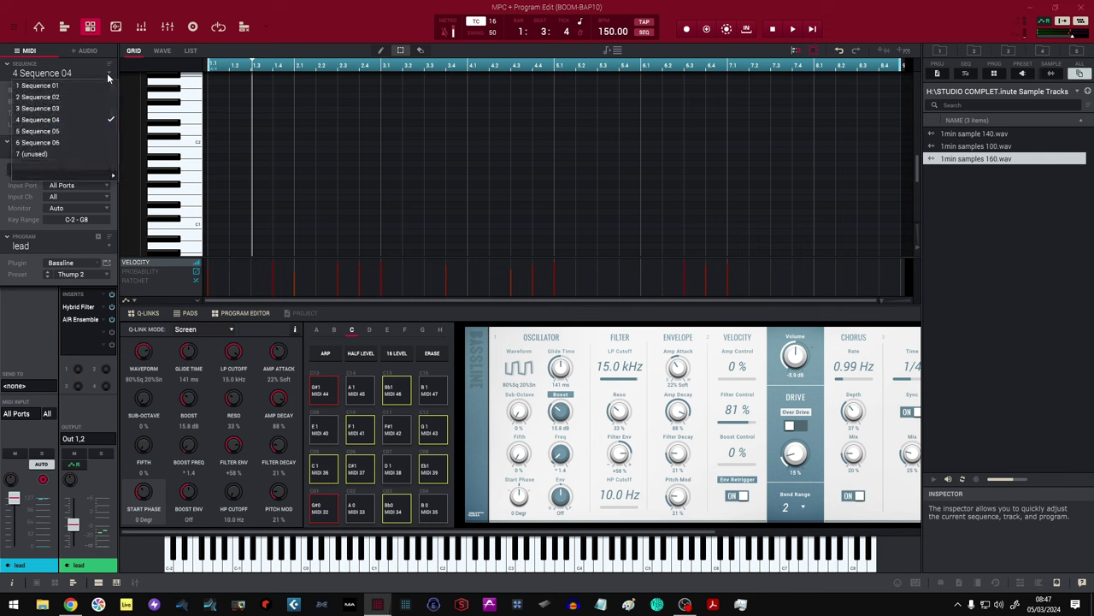
{"action": "left_click", "coordinate": [76, 134]}
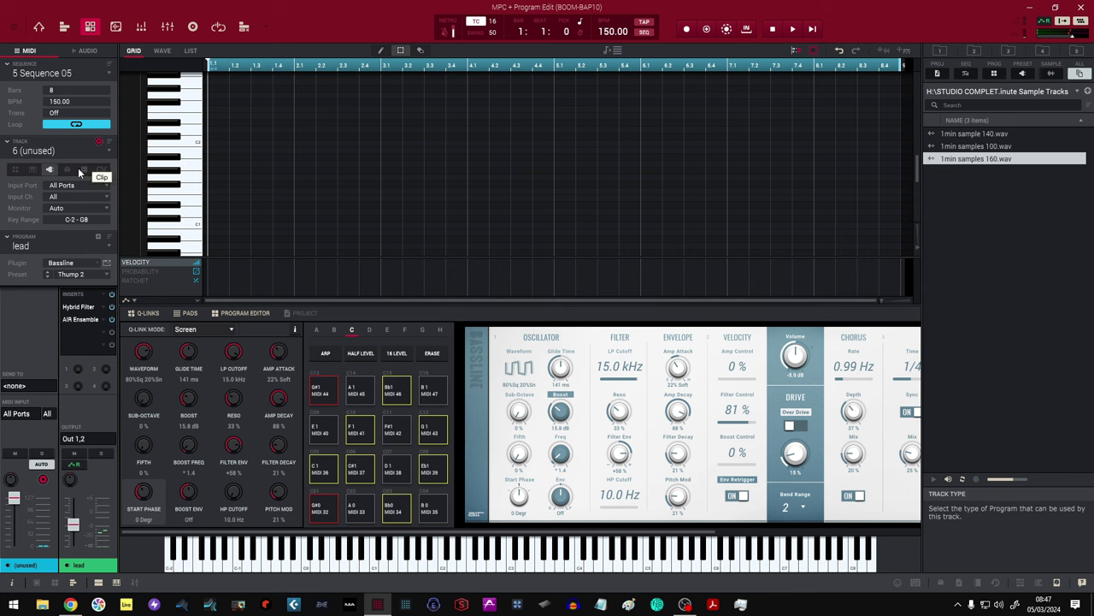
{"action": "key", "text": "space"}
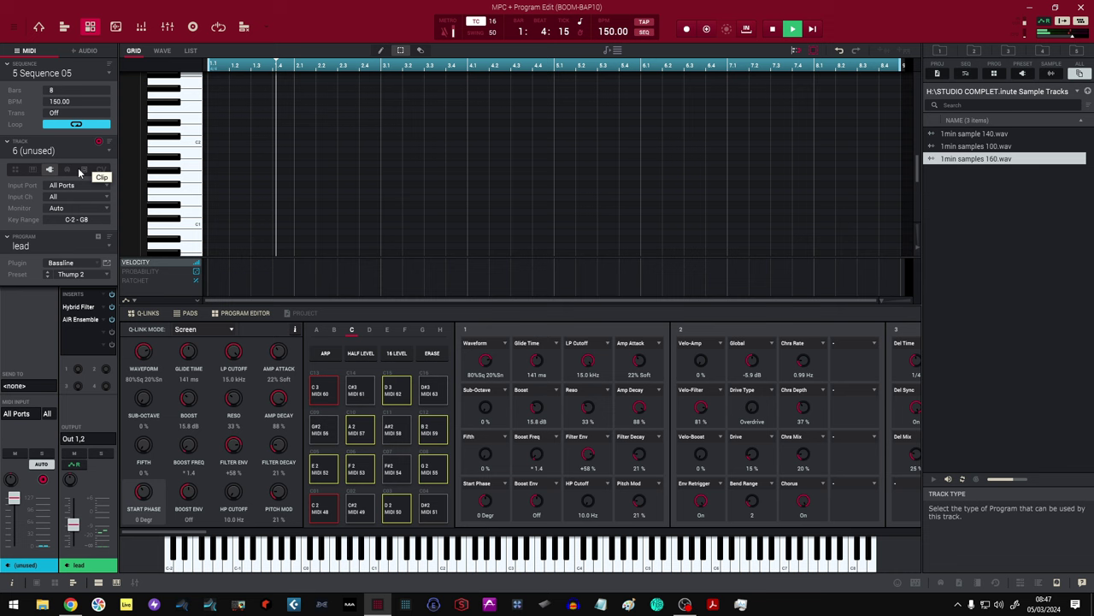
{"action": "left_click", "coordinate": [109, 150]}
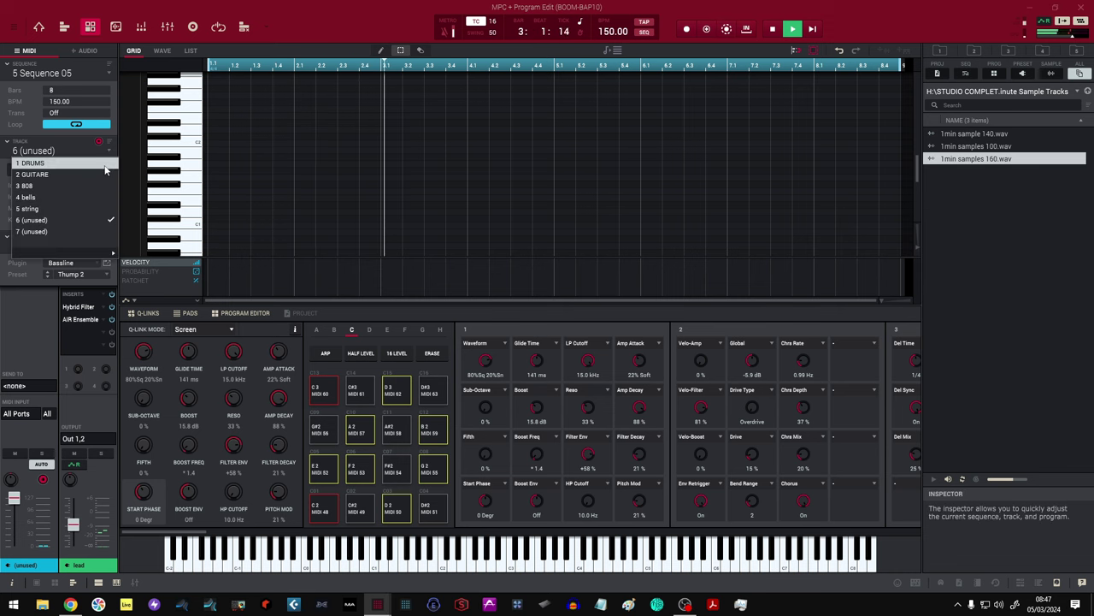
{"action": "left_click", "coordinate": [105, 164]}
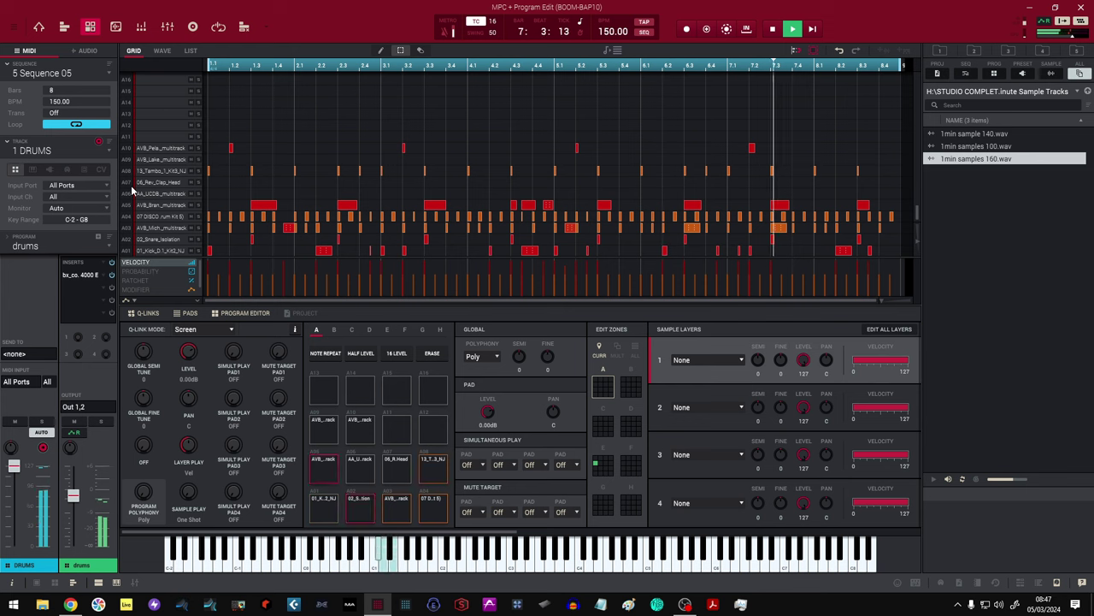
{"action": "key", "text": "space"}
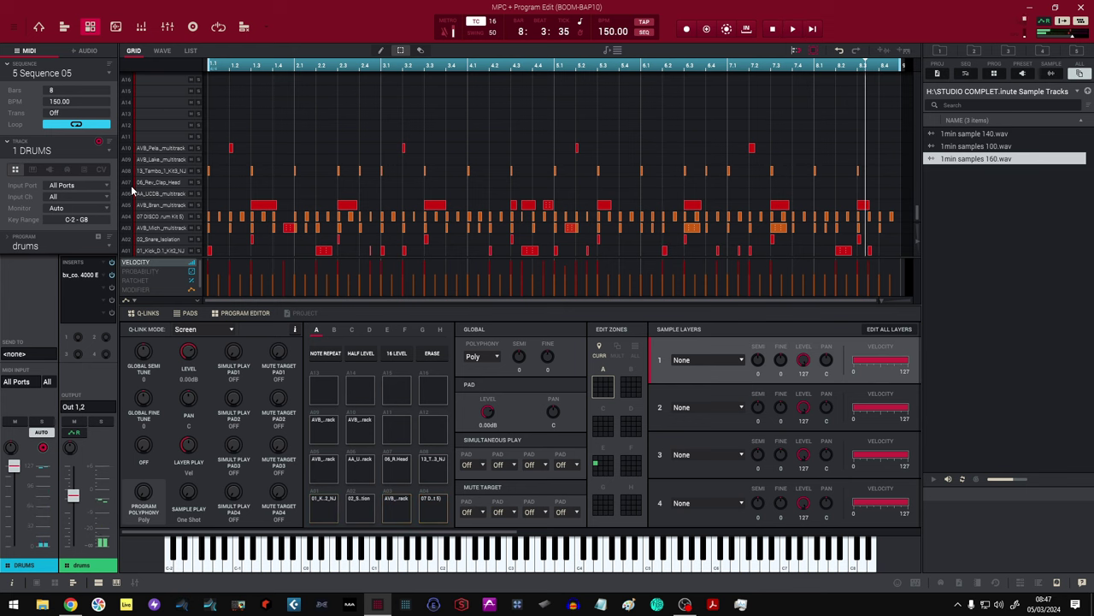
Step: Switch to Sequence 06 with its DRUMS track shown
{"action": "left_click", "coordinate": [109, 75]}
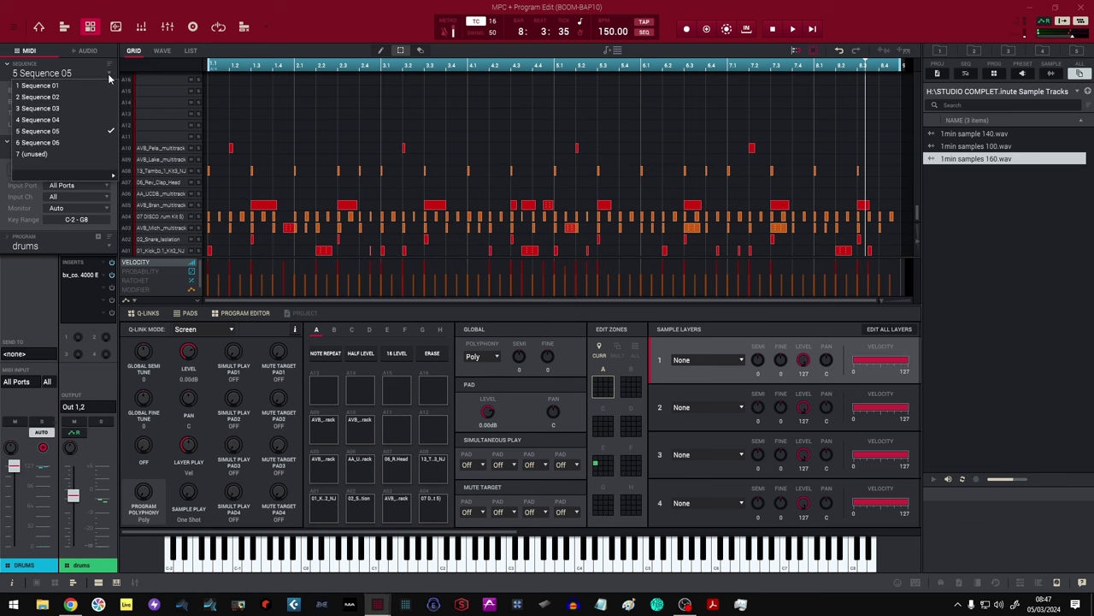
{"action": "left_click", "coordinate": [100, 143]}
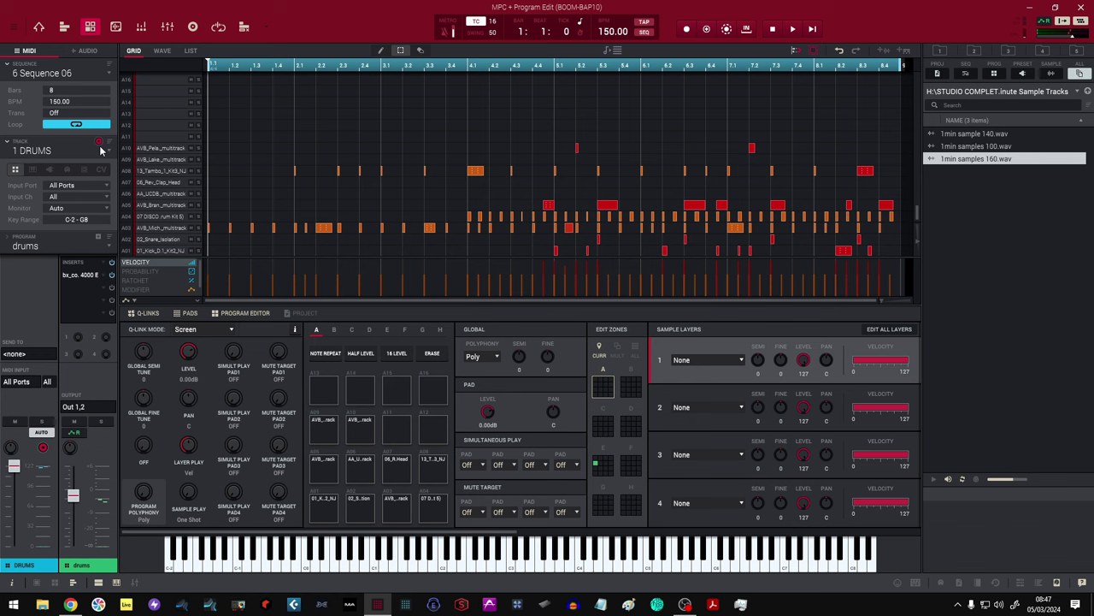
Step: Play Sequence 06 with its DRUMS track shown and stop in bar 3
{"action": "key", "text": "space"}
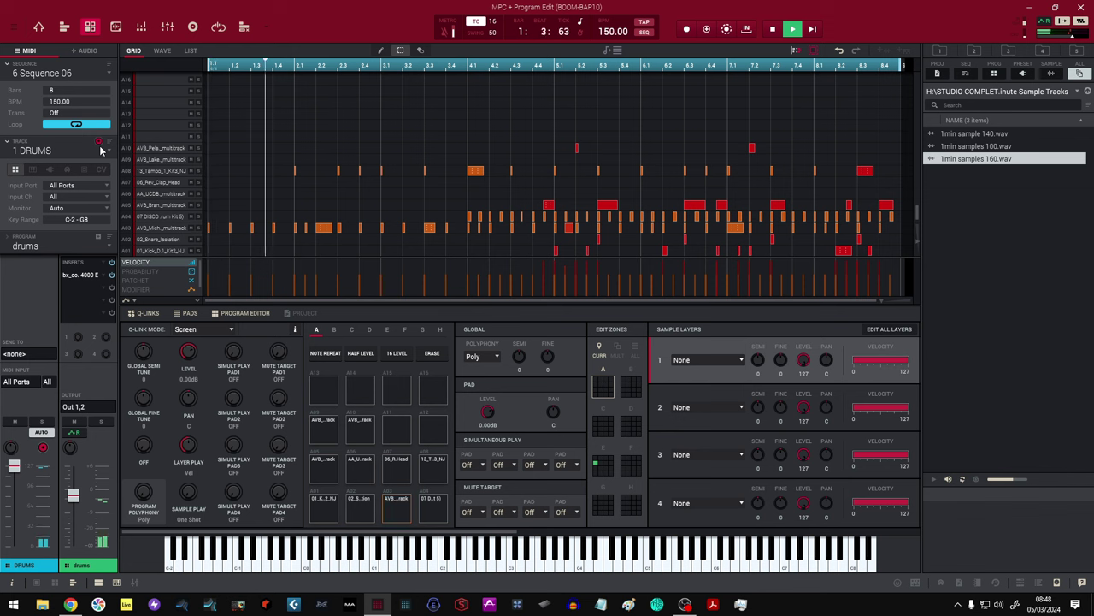
{"action": "key", "text": "space"}
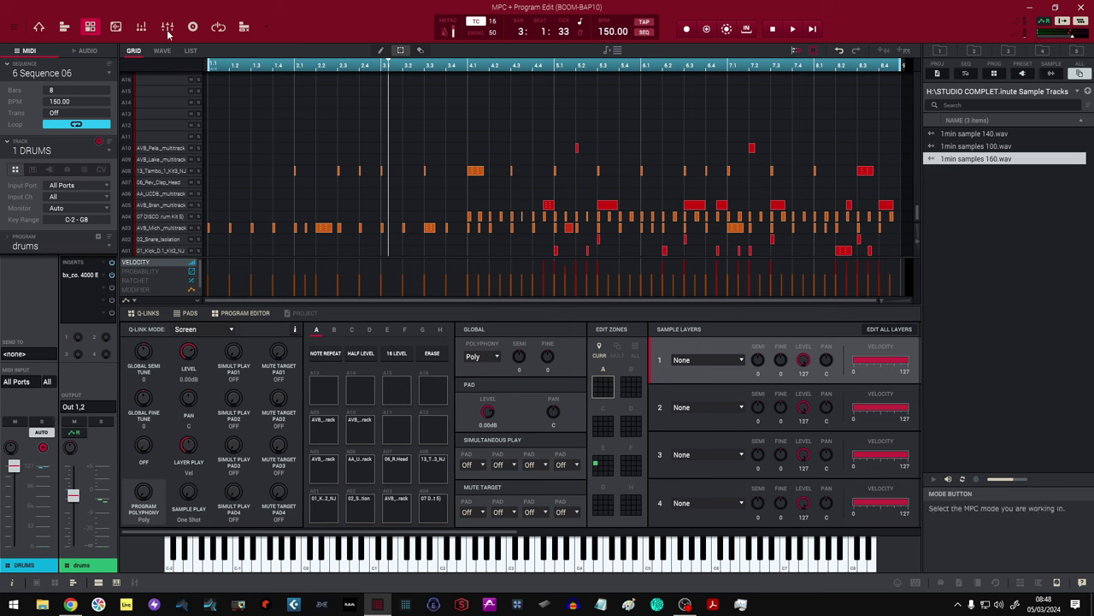
Step: Switch to Song mode and insert Sequence 01 as the first song step
{"action": "left_click", "coordinate": [265, 31]}
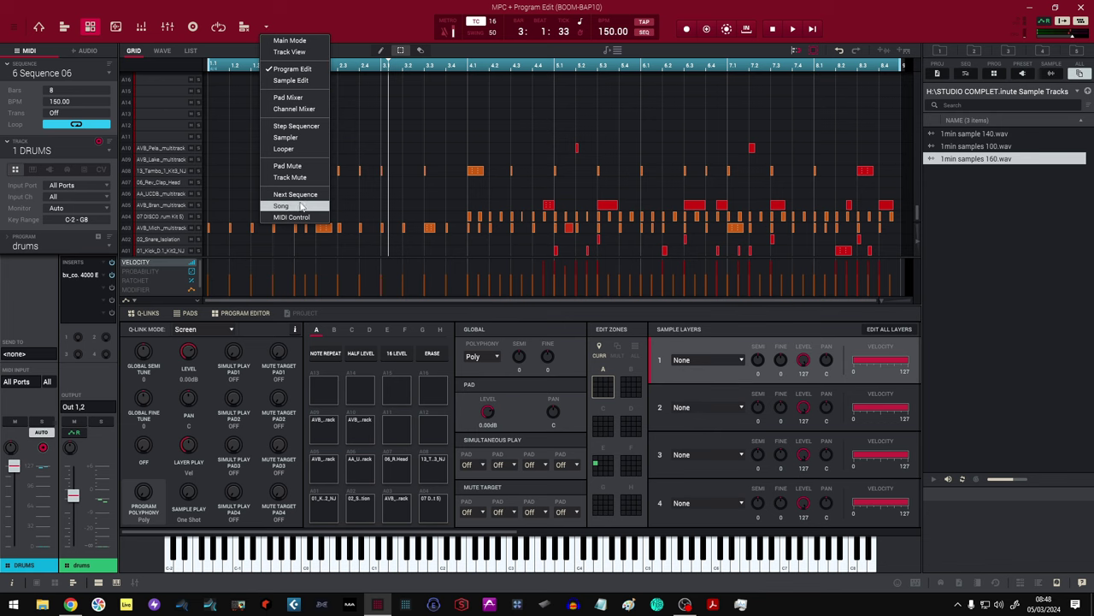
{"action": "left_click", "coordinate": [300, 207]}
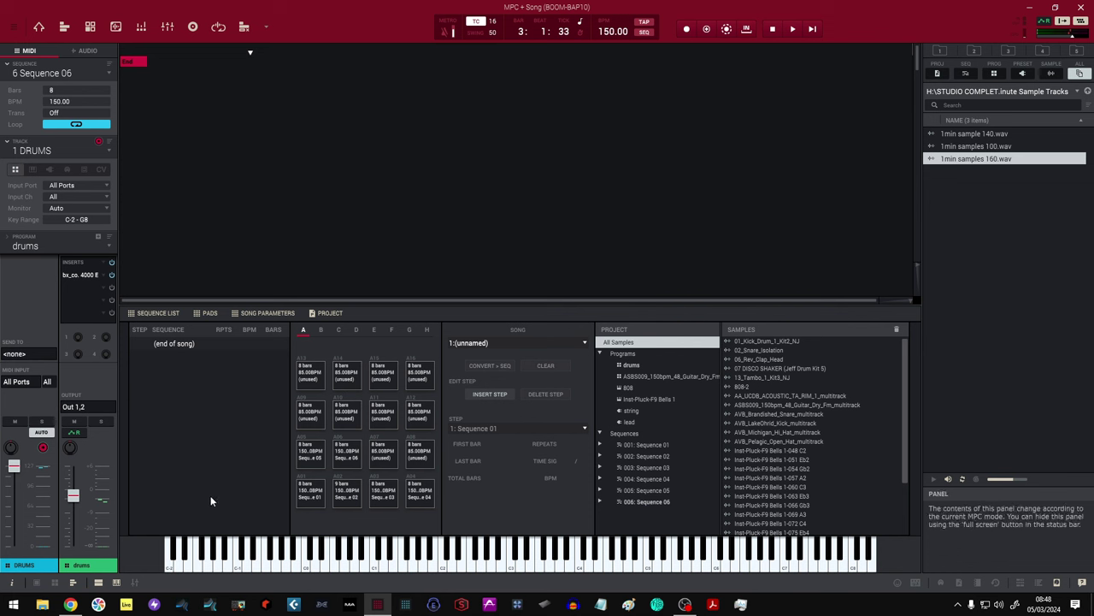
{"action": "left_click", "coordinate": [489, 394]}
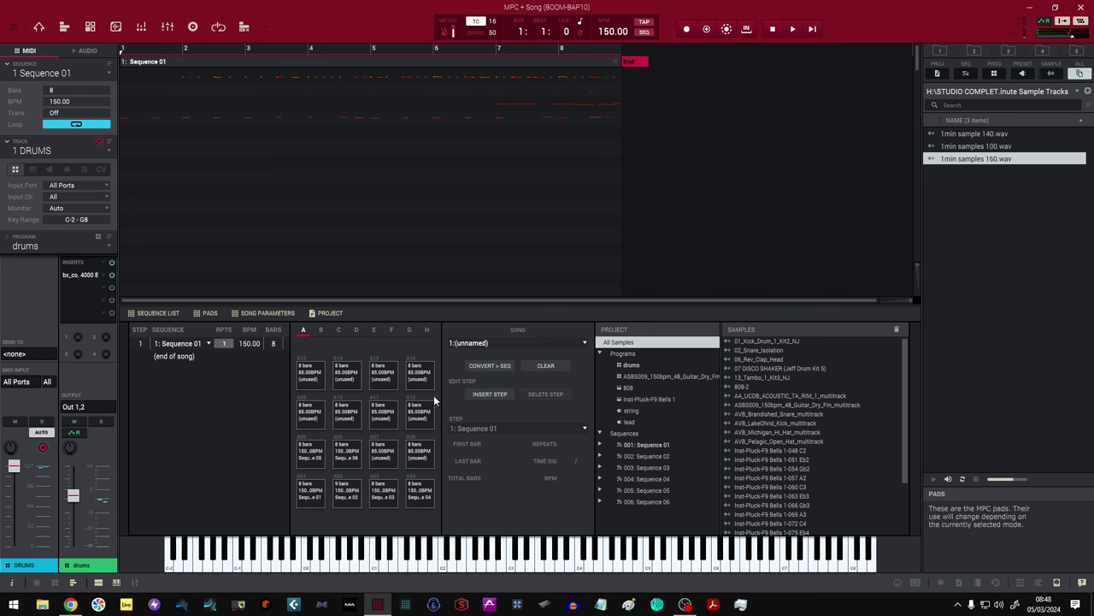
Step: Insert a second song step, assign it Sequence 02, and set that sequence's length to 8 bars
{"action": "left_click", "coordinate": [489, 393]}
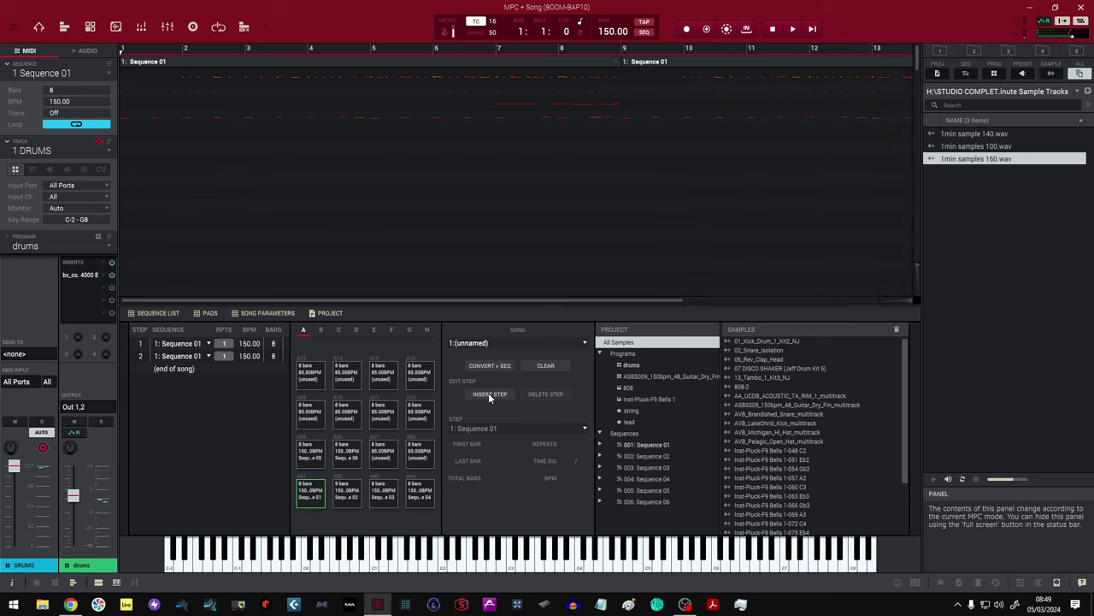
{"action": "left_click", "coordinate": [209, 356]}
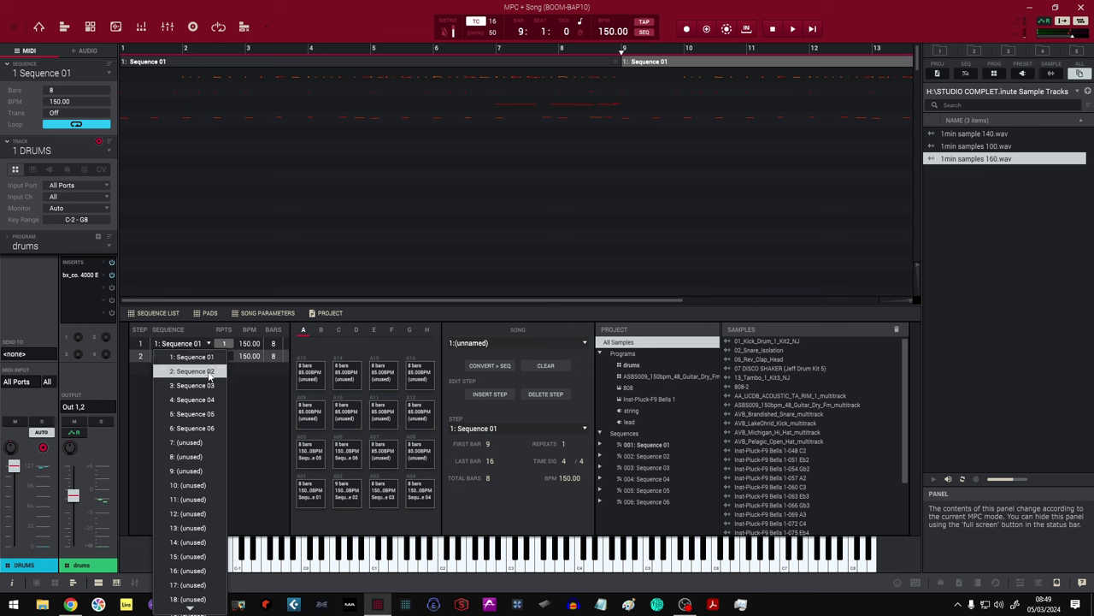
{"action": "left_click", "coordinate": [207, 371]}
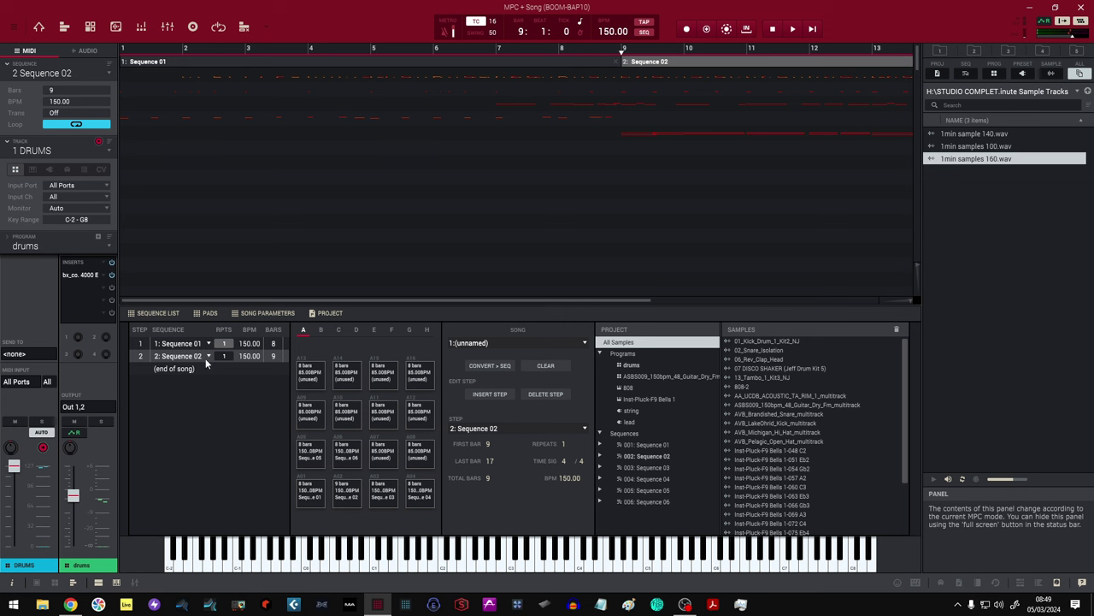
{"action": "left_click", "coordinate": [215, 360]}
Step: Insert song steps 3 and 4 and assign them Sequence 03 and Sequence 04
{"action": "left_click", "coordinate": [494, 394]}
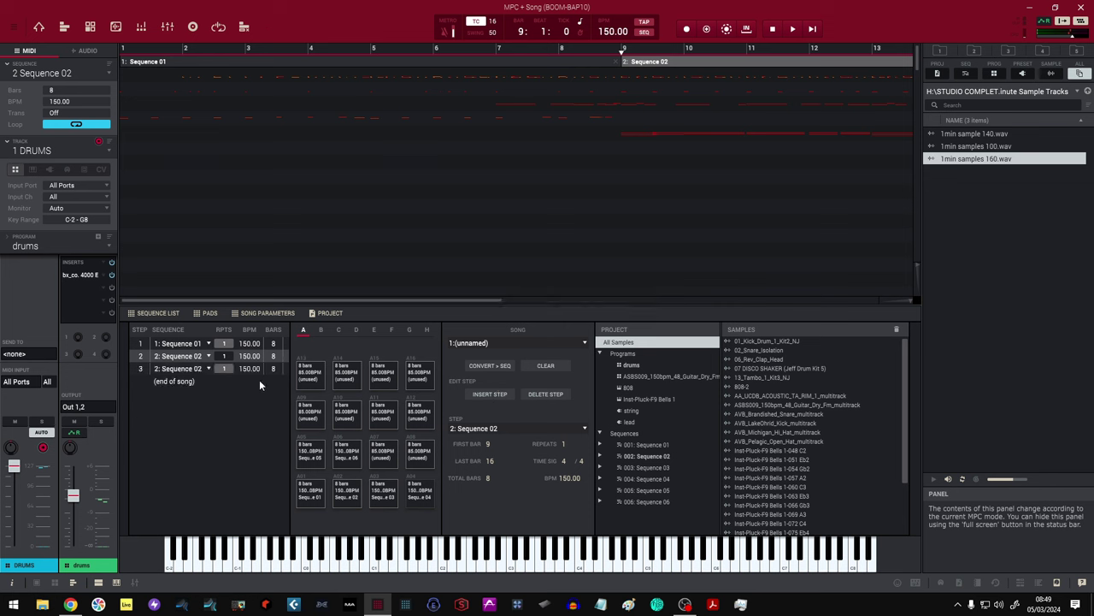
{"action": "left_click", "coordinate": [208, 369]}
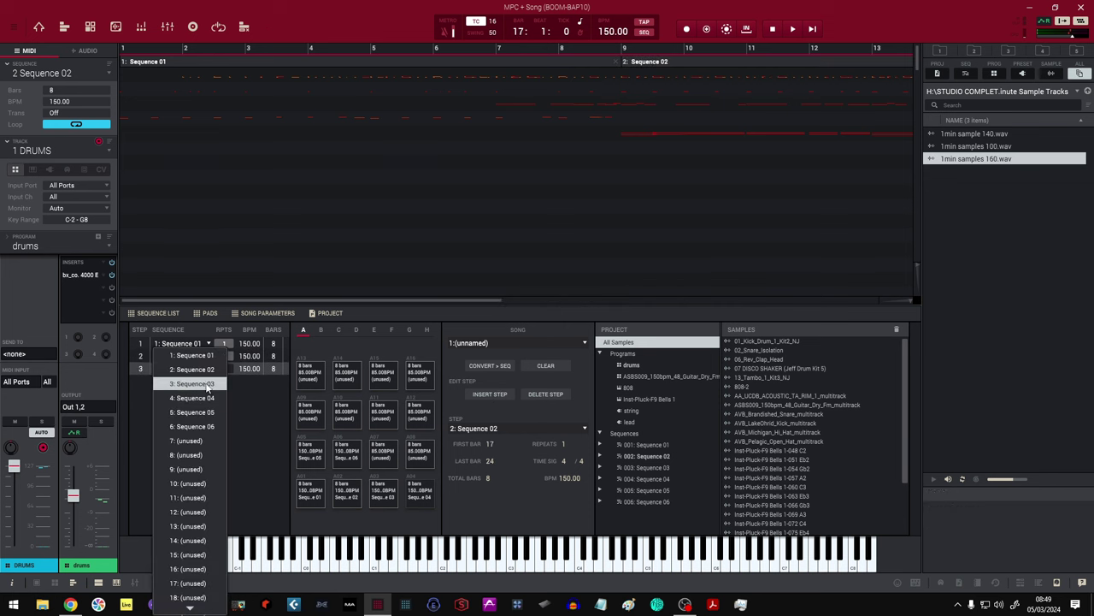
{"action": "left_click", "coordinate": [205, 383]}
{"action": "left_click", "coordinate": [489, 394]}
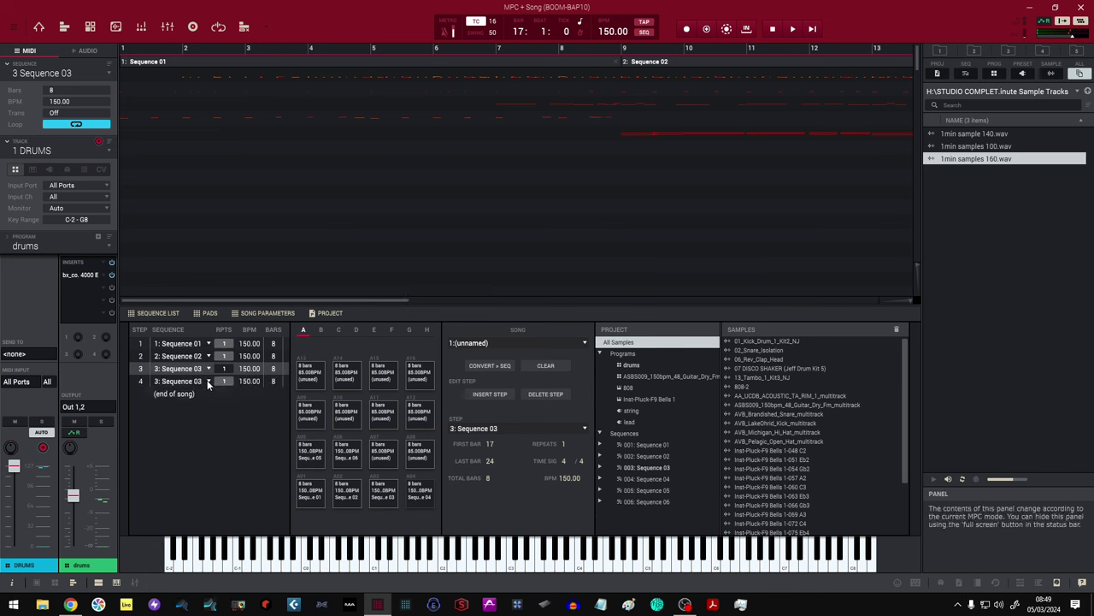
{"action": "left_click", "coordinate": [208, 382]}
{"action": "left_click", "coordinate": [208, 394]}
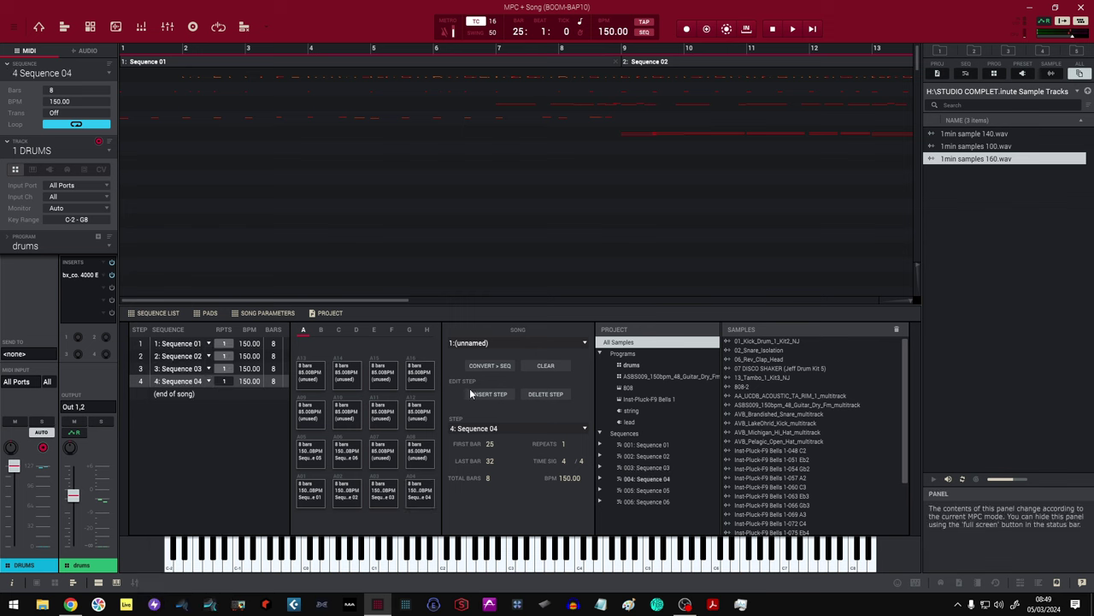
Step: Add song steps 5 and 6 using Sequence 05 and Sequence 06
{"action": "left_click", "coordinate": [487, 393]}
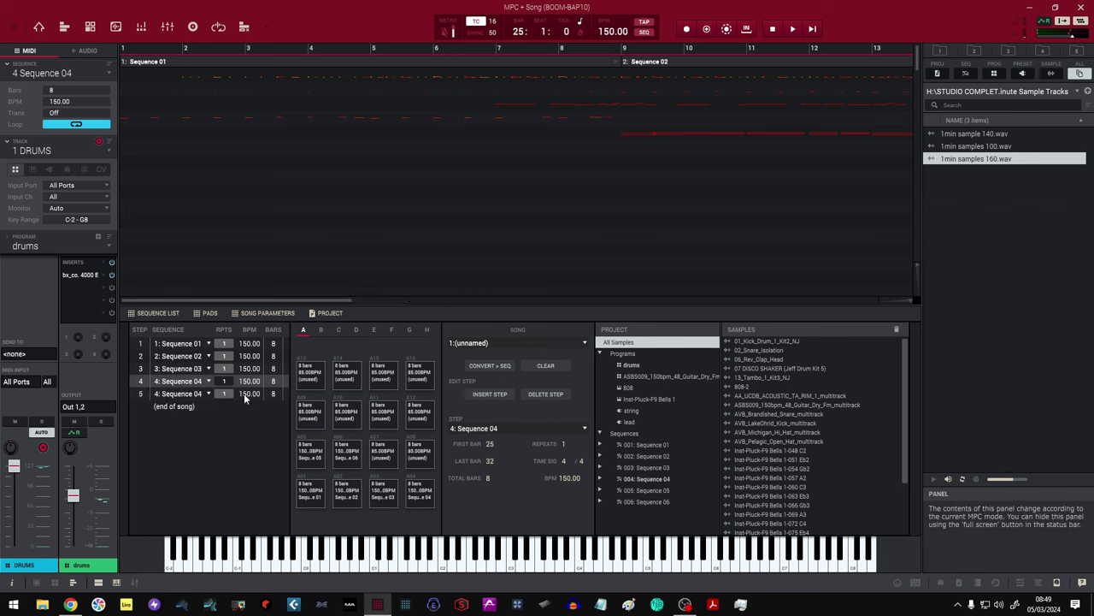
{"action": "left_click", "coordinate": [208, 394]}
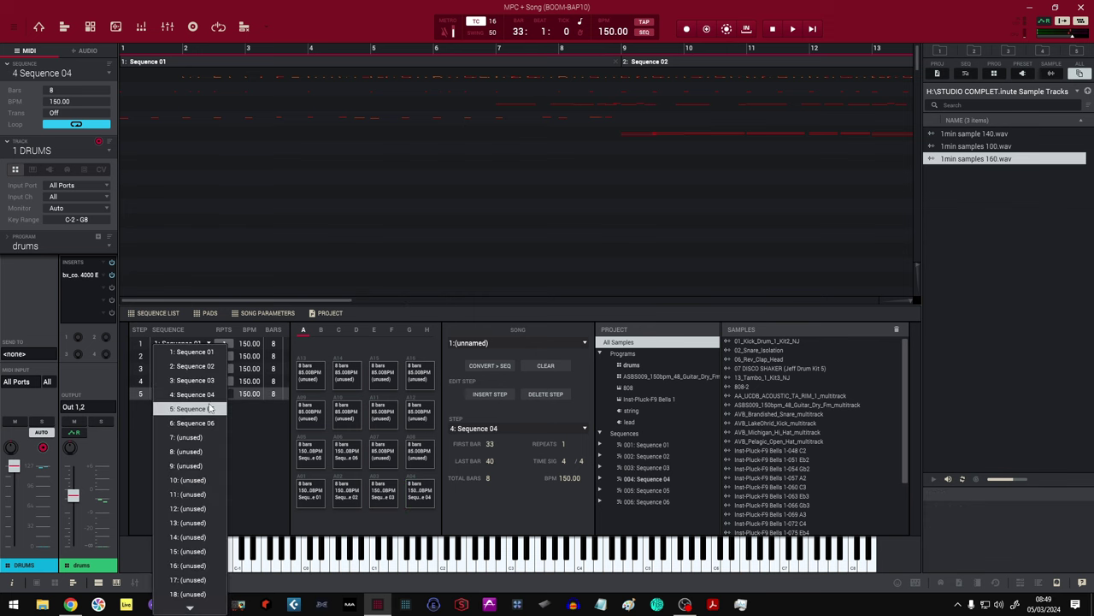
{"action": "left_click", "coordinate": [210, 409]}
{"action": "left_click", "coordinate": [489, 395]}
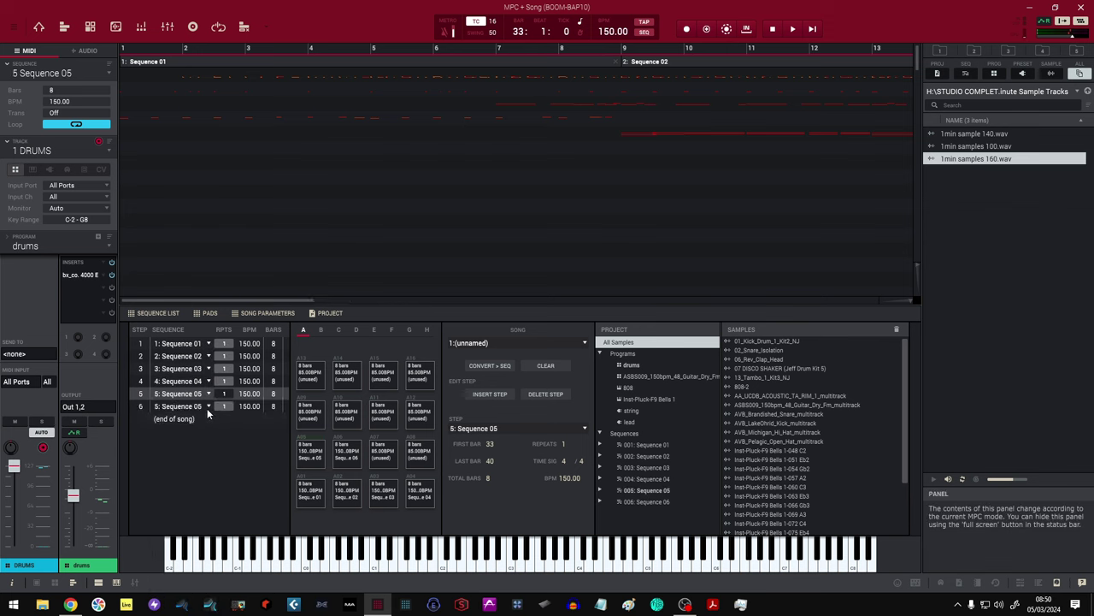
{"action": "left_click", "coordinate": [209, 406]}
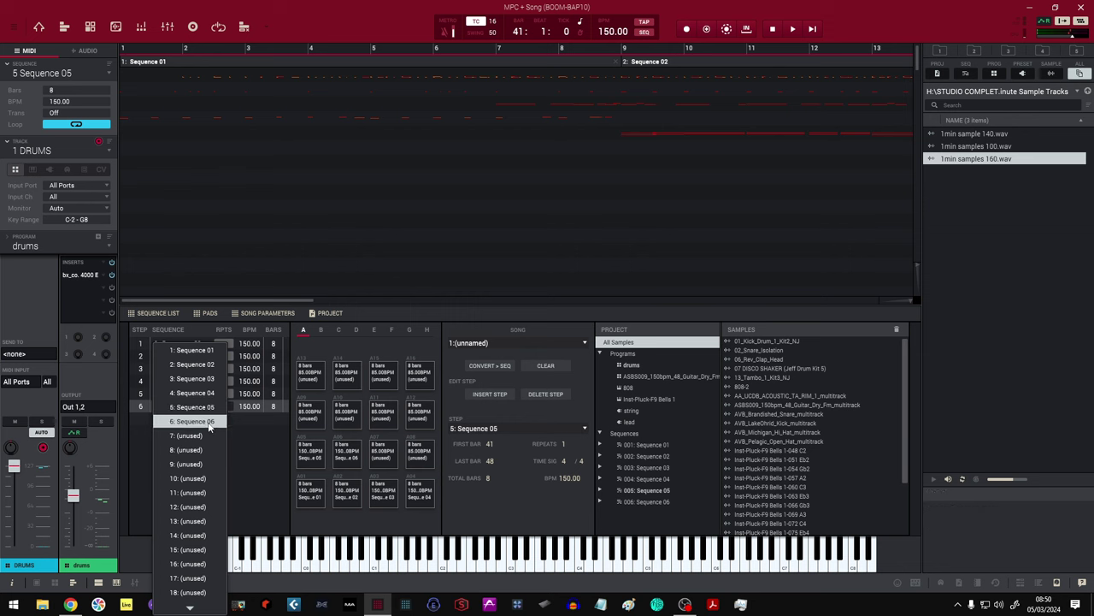
{"action": "left_click", "coordinate": [210, 422]}
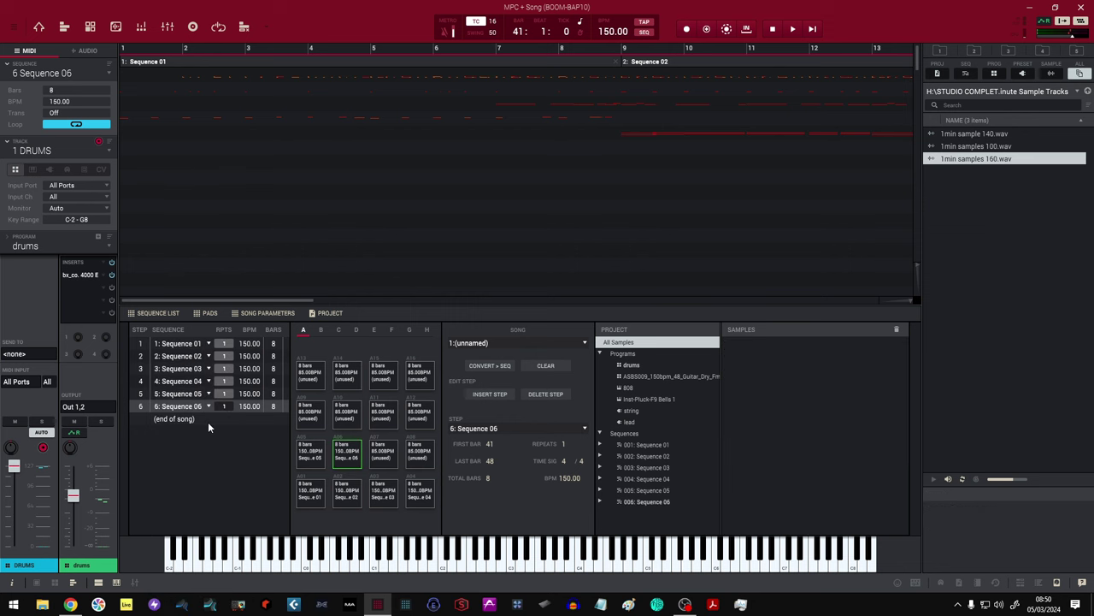
Step: Insert song steps 7 and 8, repeating Sequence 02 and Sequence 03
{"action": "left_click", "coordinate": [494, 399]}
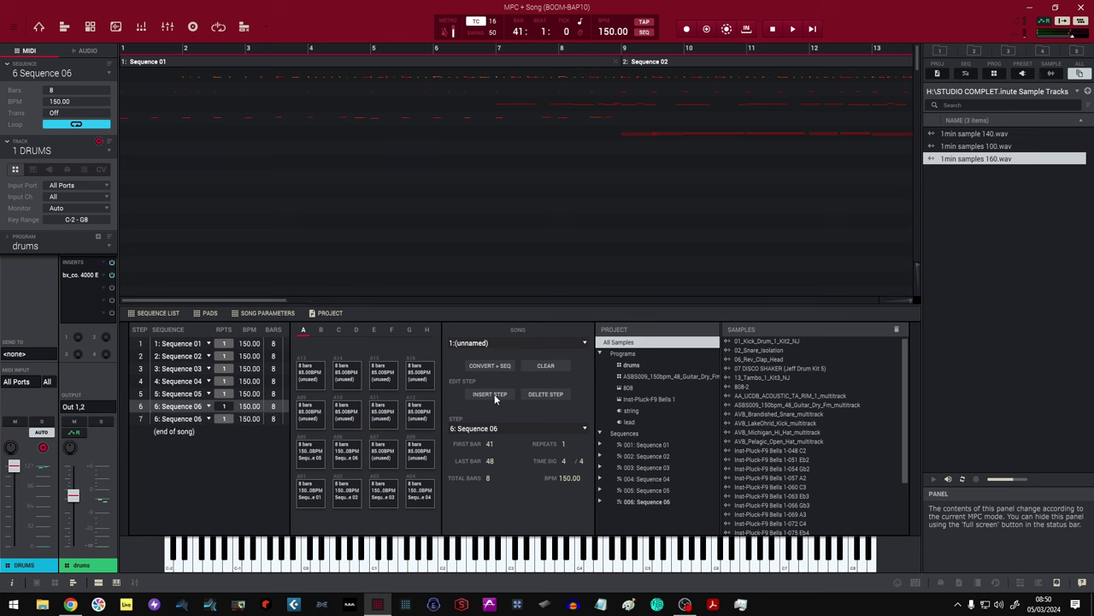
{"action": "left_click", "coordinate": [208, 418]}
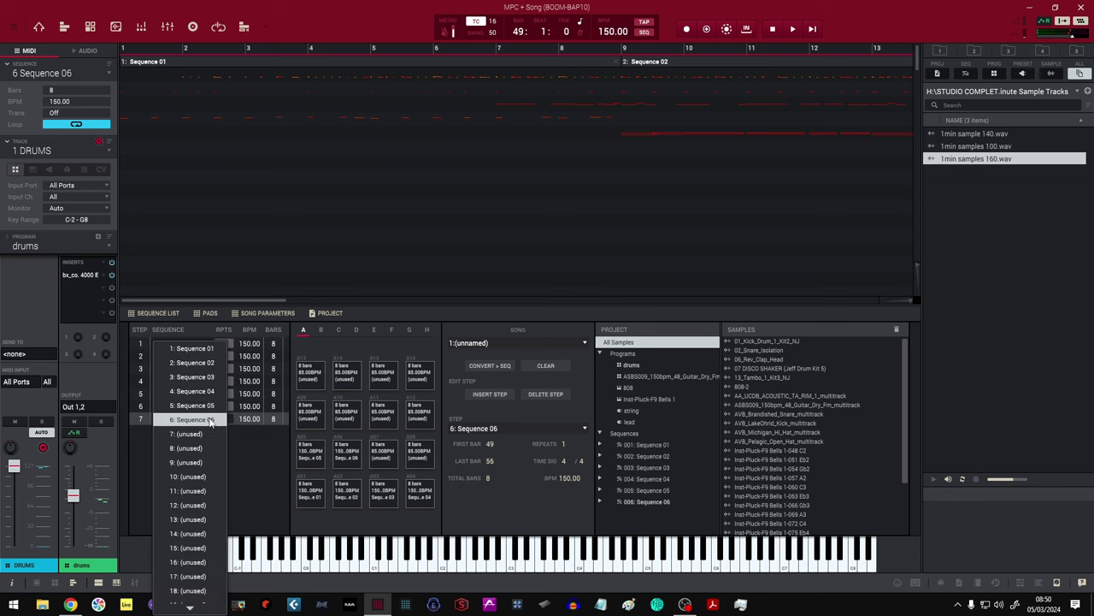
{"action": "left_click", "coordinate": [193, 363]}
{"action": "left_click", "coordinate": [487, 394]}
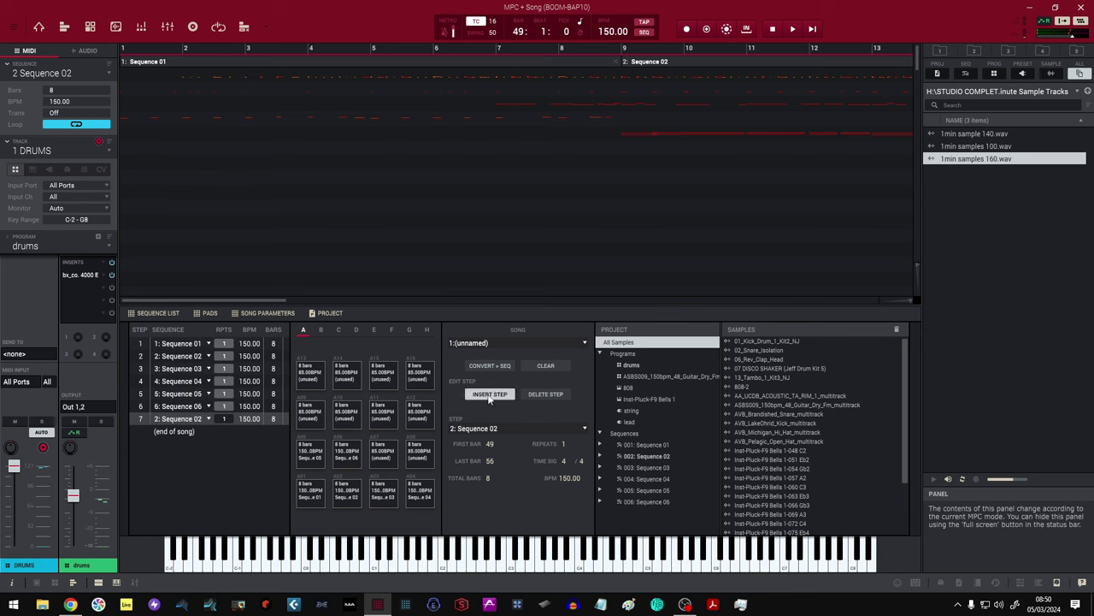
{"action": "left_click", "coordinate": [209, 431]}
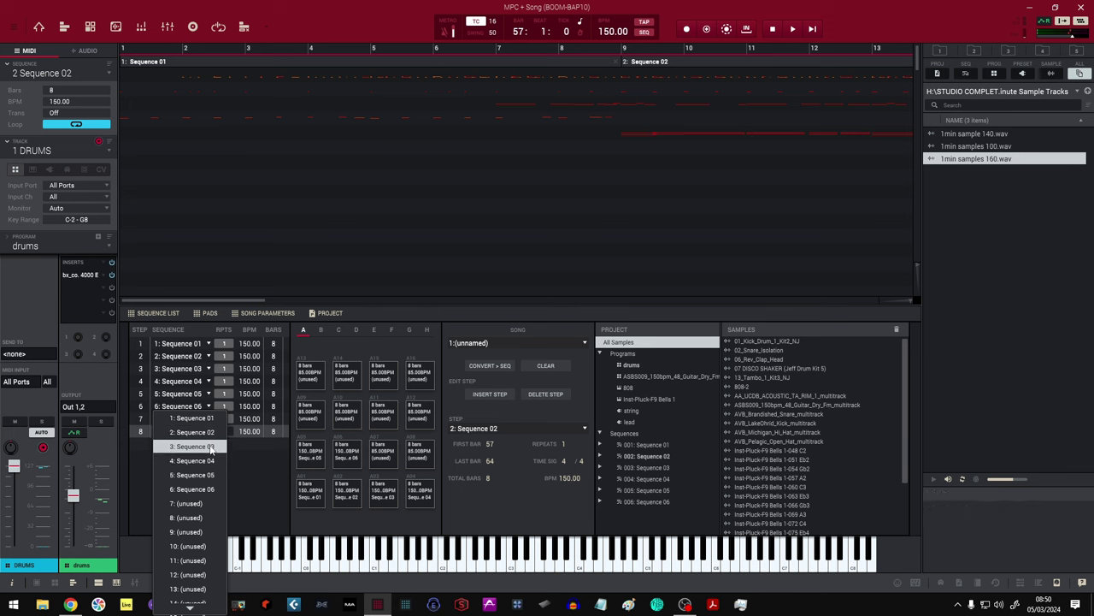
{"action": "left_click", "coordinate": [209, 446]}
Step: Complete the song list with Sequence 06 as step 9 and Sequence 01 as step 10
{"action": "left_click", "coordinate": [481, 393]}
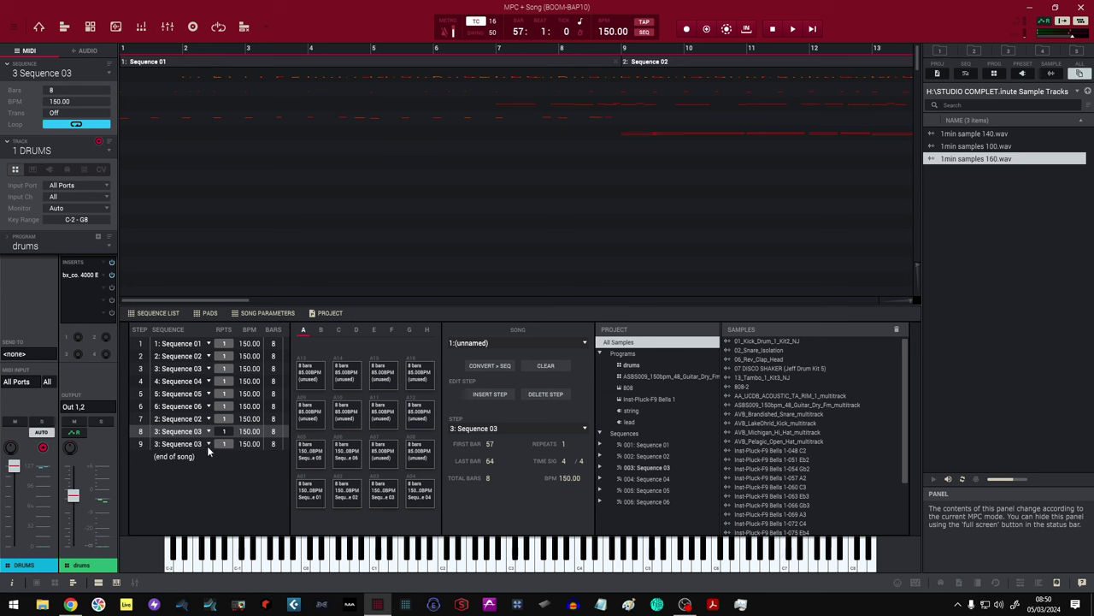
{"action": "left_click", "coordinate": [208, 442]}
{"action": "left_click", "coordinate": [206, 486]}
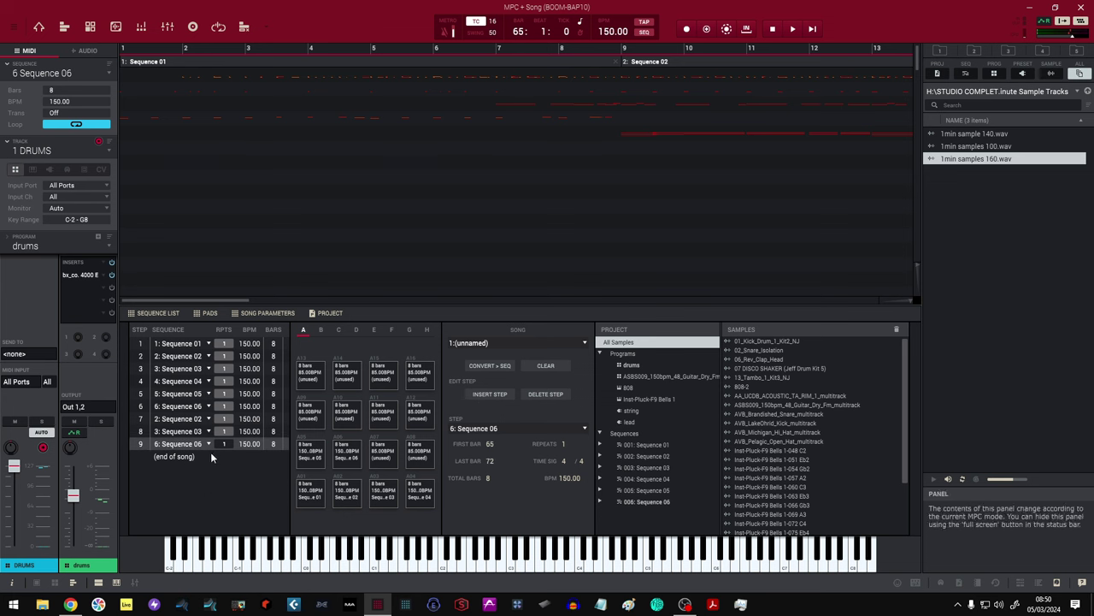
{"action": "left_click", "coordinate": [484, 393]}
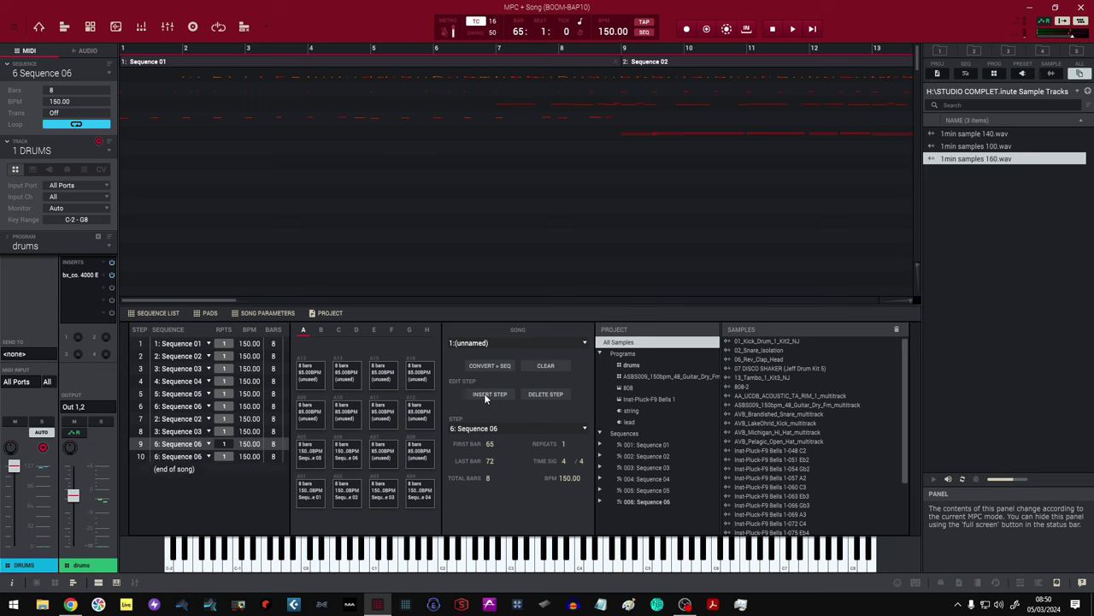
{"action": "left_click", "coordinate": [208, 455]}
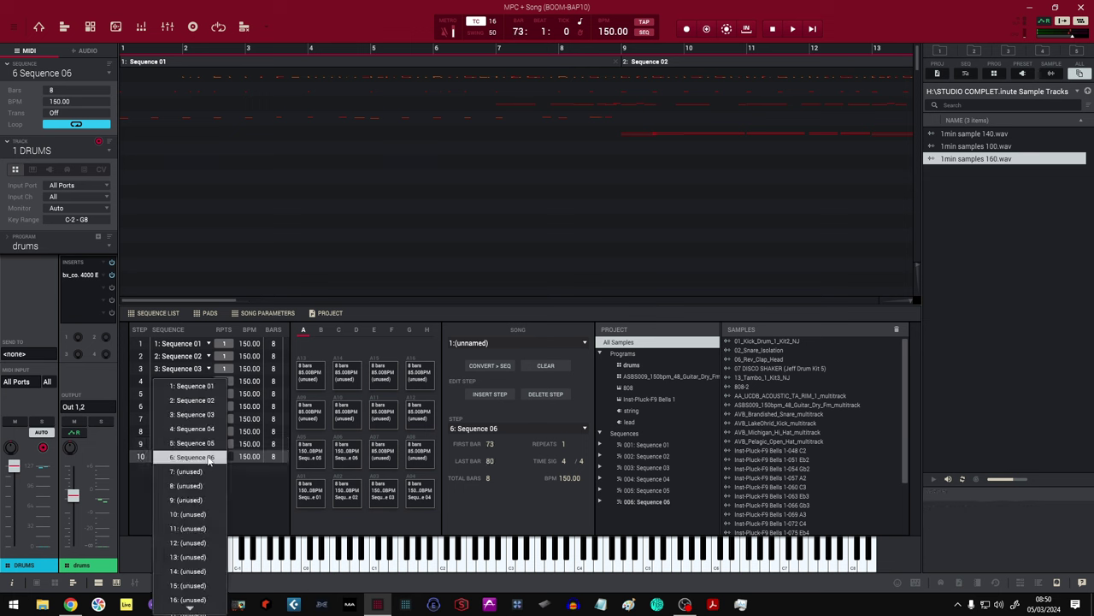
{"action": "left_click", "coordinate": [208, 385]}
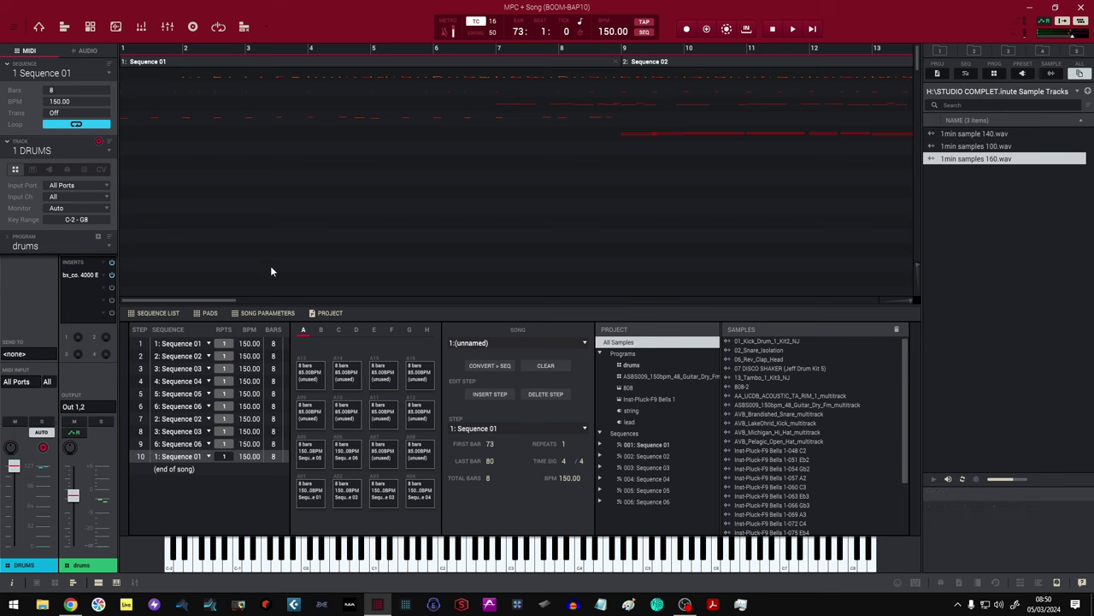
Step: Play the ten-step song arrangement through to its end
{"action": "left_click_drag", "start_coordinate": [175, 300], "coordinate": [131, 313]}
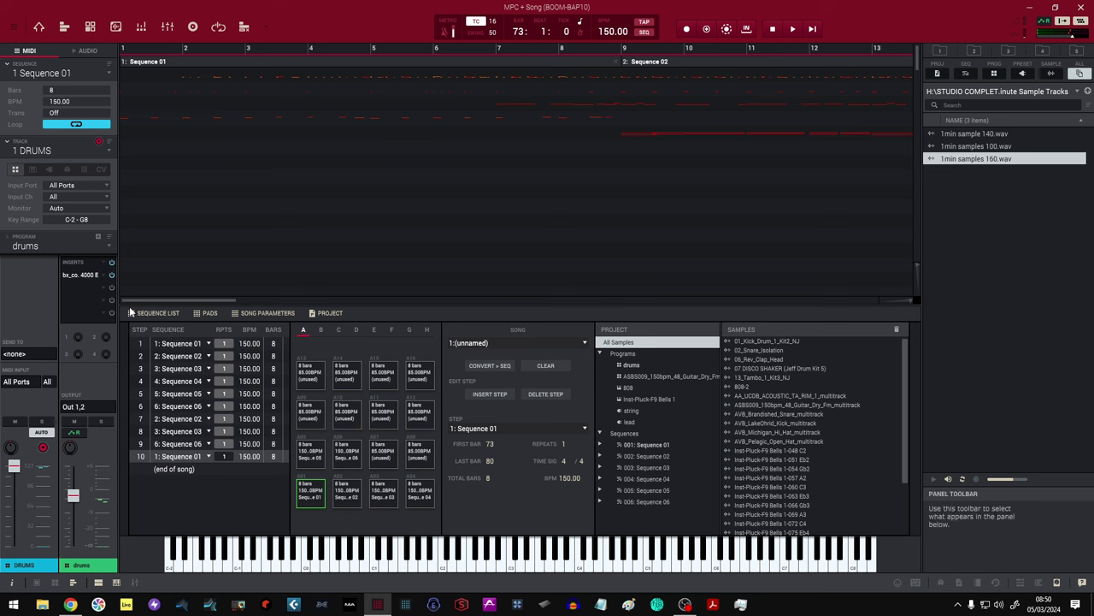
{"action": "key", "text": "space"}
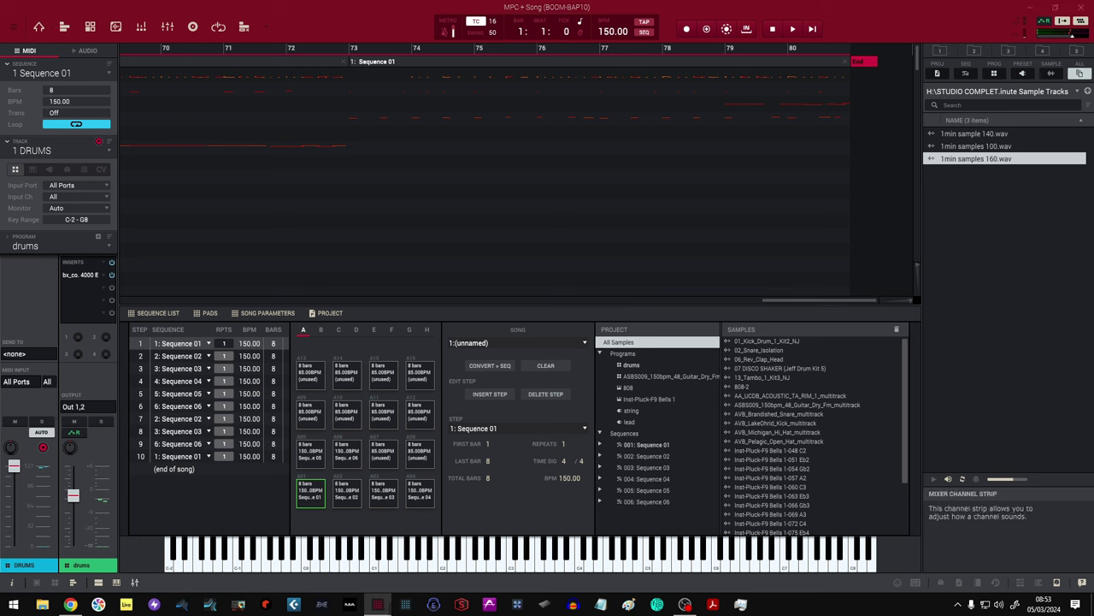
Step: Show the Mixer window maximized and enlarge its lower section to reveal the program channels' inserts and full faders
{"action": "key", "text": "ctrl+m"}
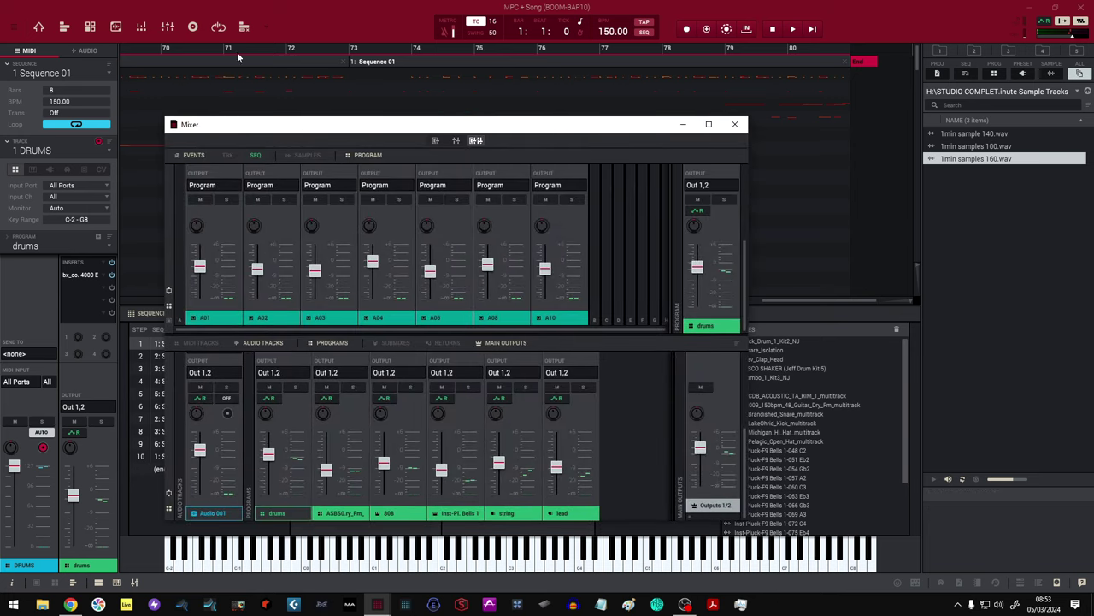
{"action": "left_click", "coordinate": [708, 124]}
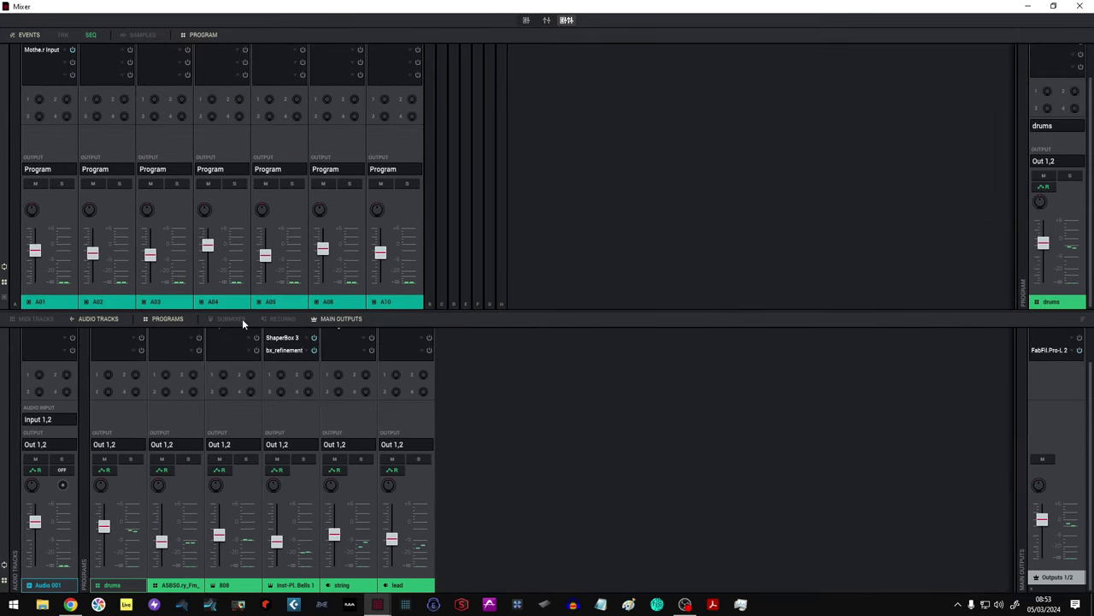
{"action": "left_click", "coordinate": [1028, 6]}
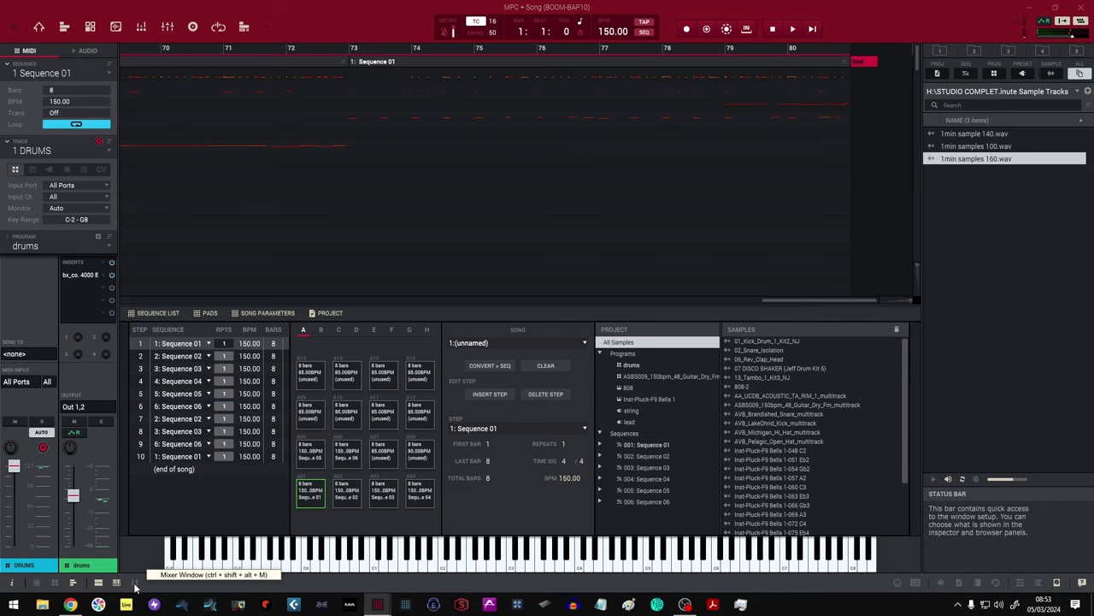
{"action": "left_click", "coordinate": [134, 583]}
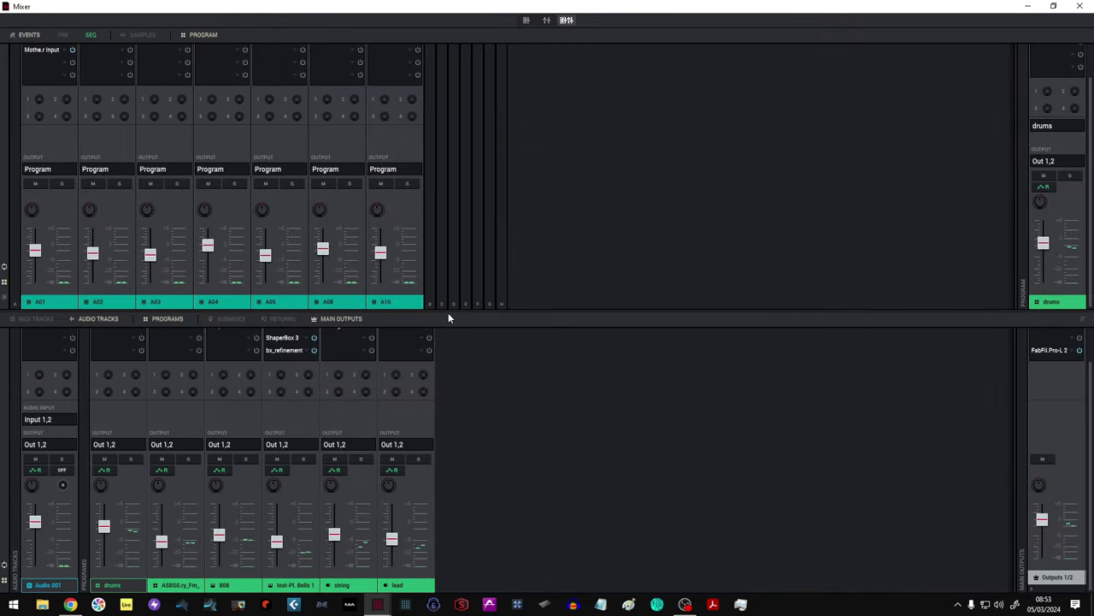
{"action": "left_click_drag", "start_coordinate": [453, 316], "coordinate": [456, 183]}
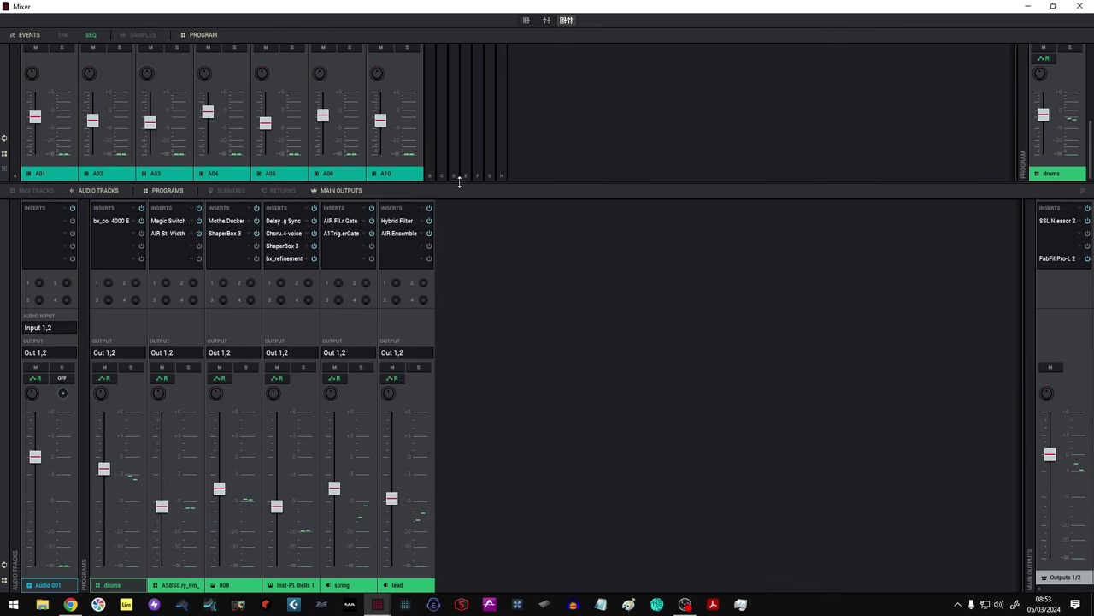
Step: Open the drums program's bx_console SSL 4000 E insert to view its settings, and close it
{"action": "left_click", "coordinate": [113, 221]}
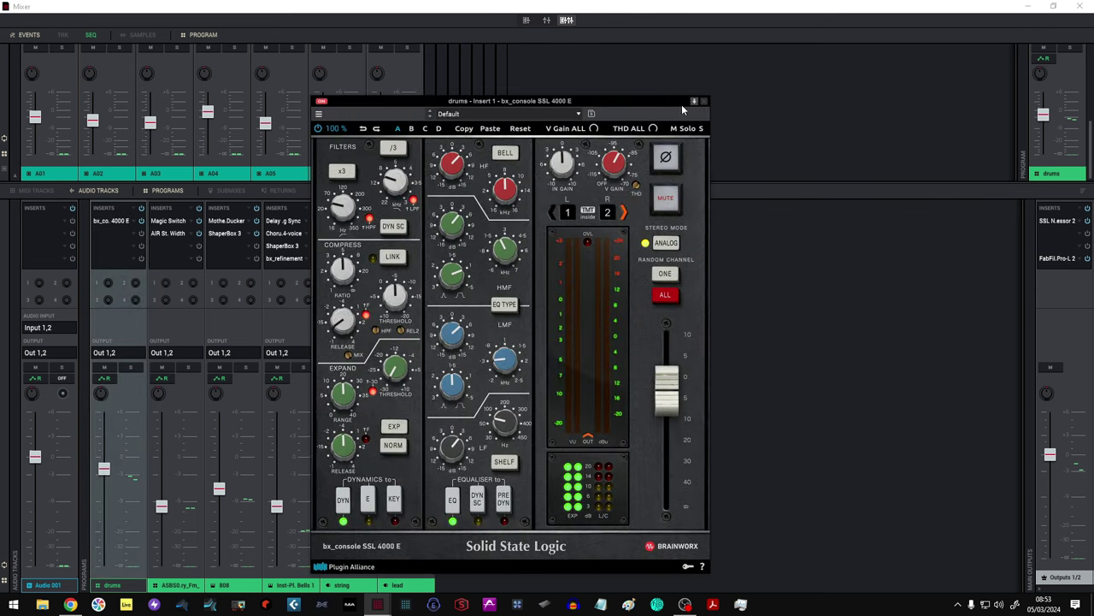
{"action": "left_click", "coordinate": [705, 102]}
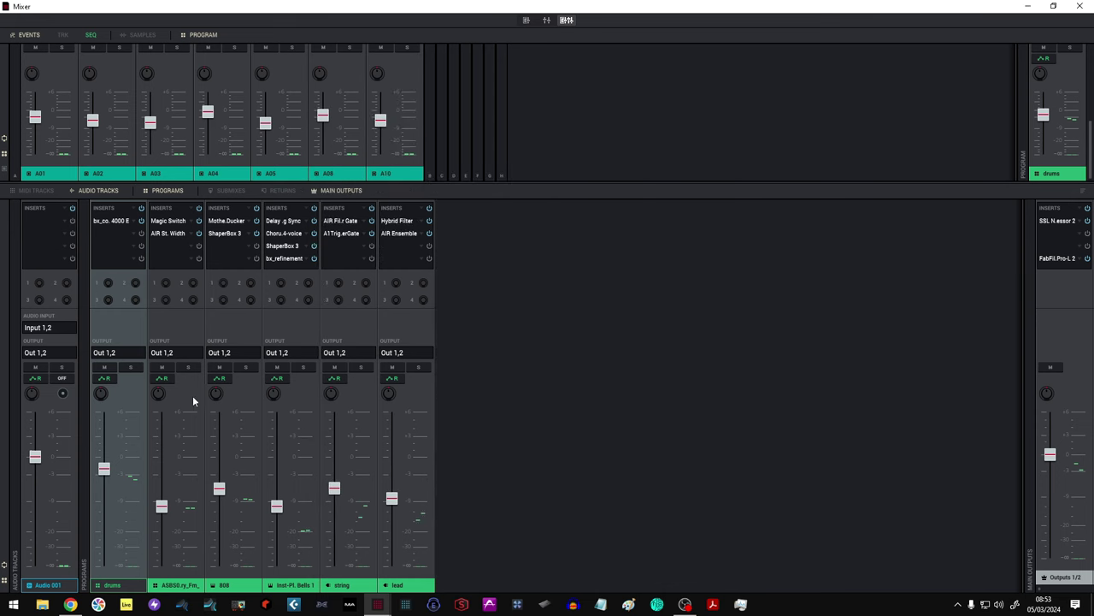
Step: Inspect the guitar program's Magic Switch and AIR Stereo Width inserts, and close the plugin window
{"action": "left_click", "coordinate": [171, 224]}
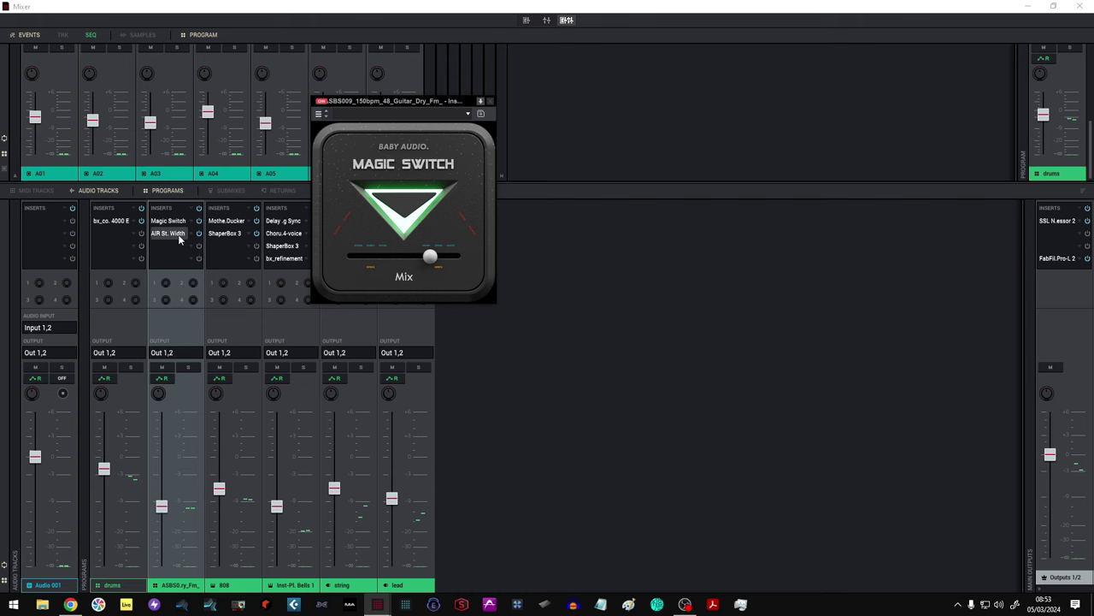
{"action": "left_click", "coordinate": [178, 234]}
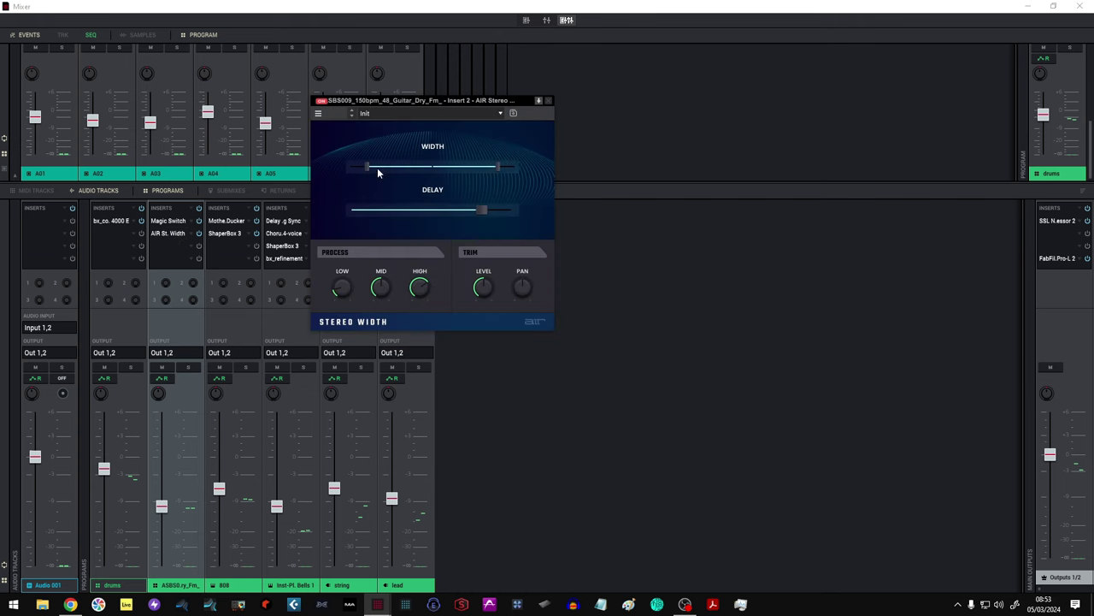
{"action": "left_click", "coordinate": [549, 101]}
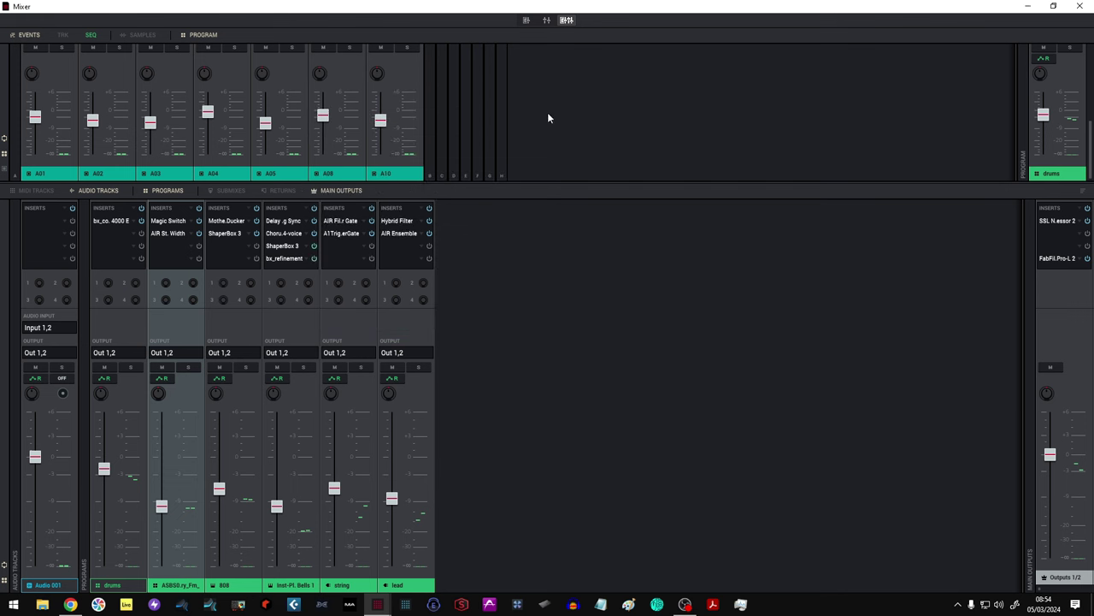
Step: Review the 808 program's Mother Ducker insert and its ShaperBox 3 insert, including the Drive shaper, closing each one
{"action": "double_click", "coordinate": [227, 220]}
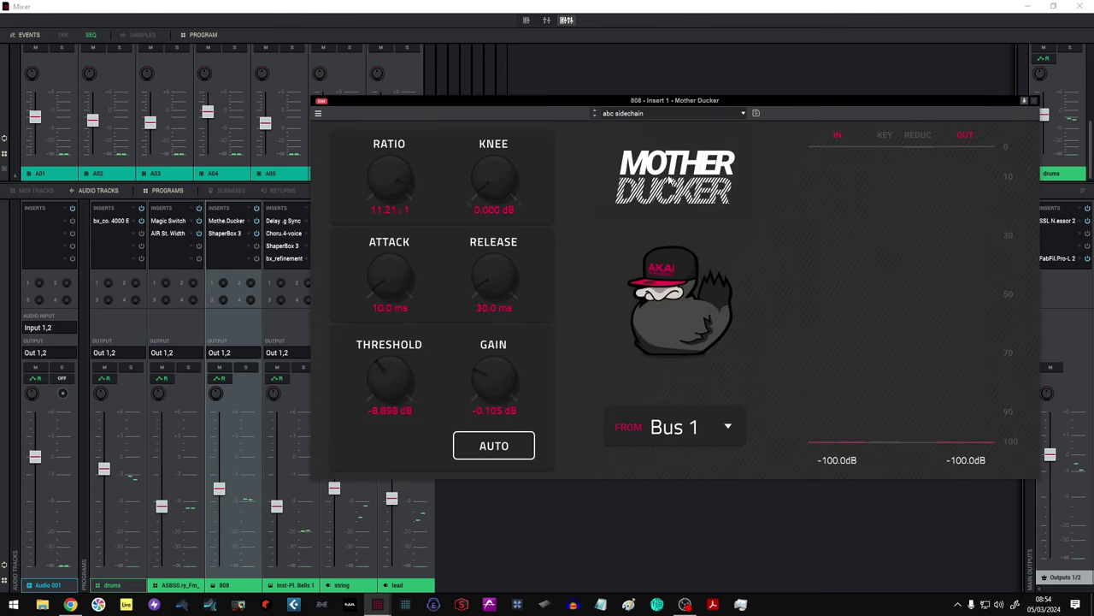
{"action": "left_click", "coordinate": [1034, 100]}
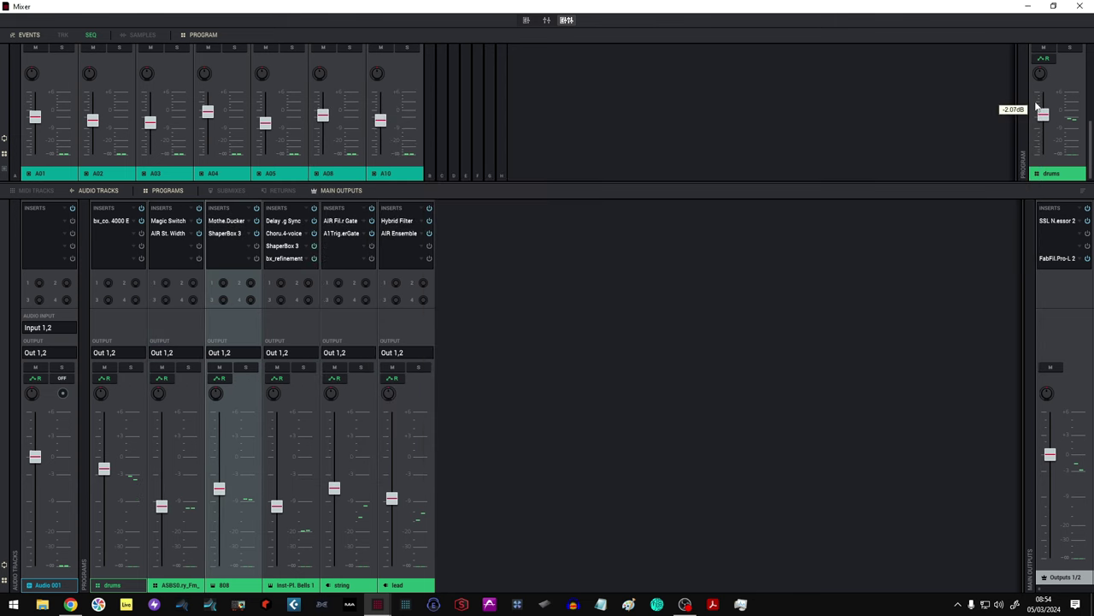
{"action": "double_click", "coordinate": [225, 232]}
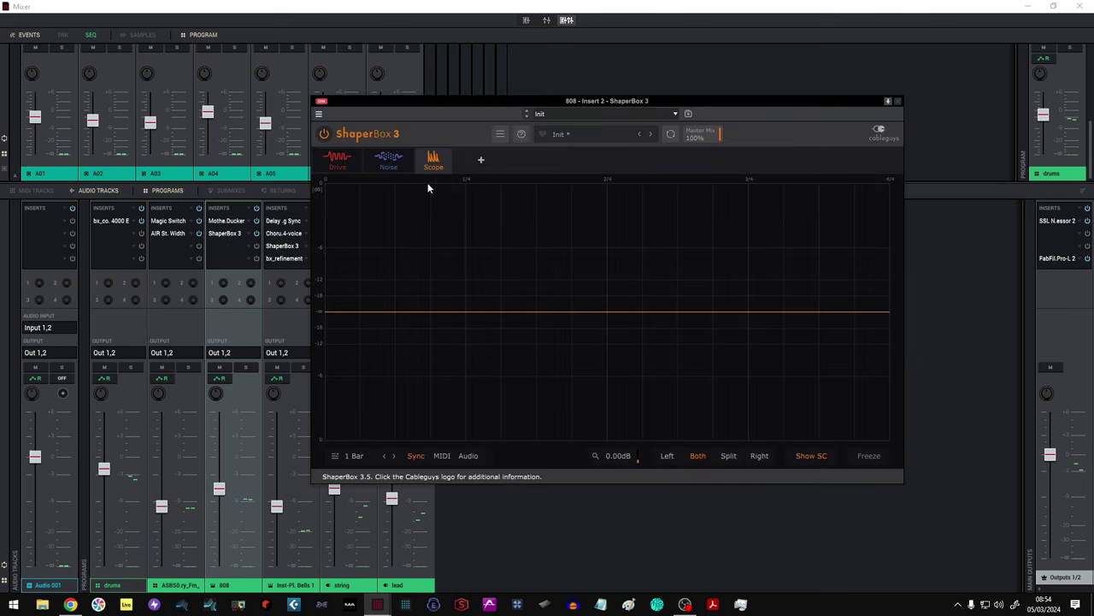
{"action": "left_click", "coordinate": [345, 159]}
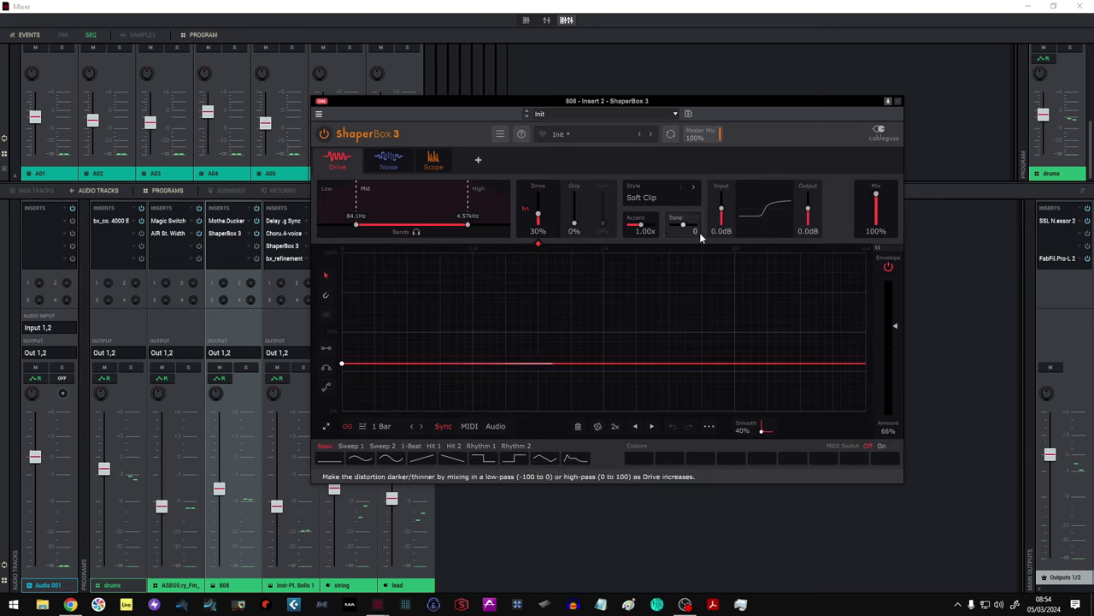
{"action": "left_click", "coordinate": [898, 100]}
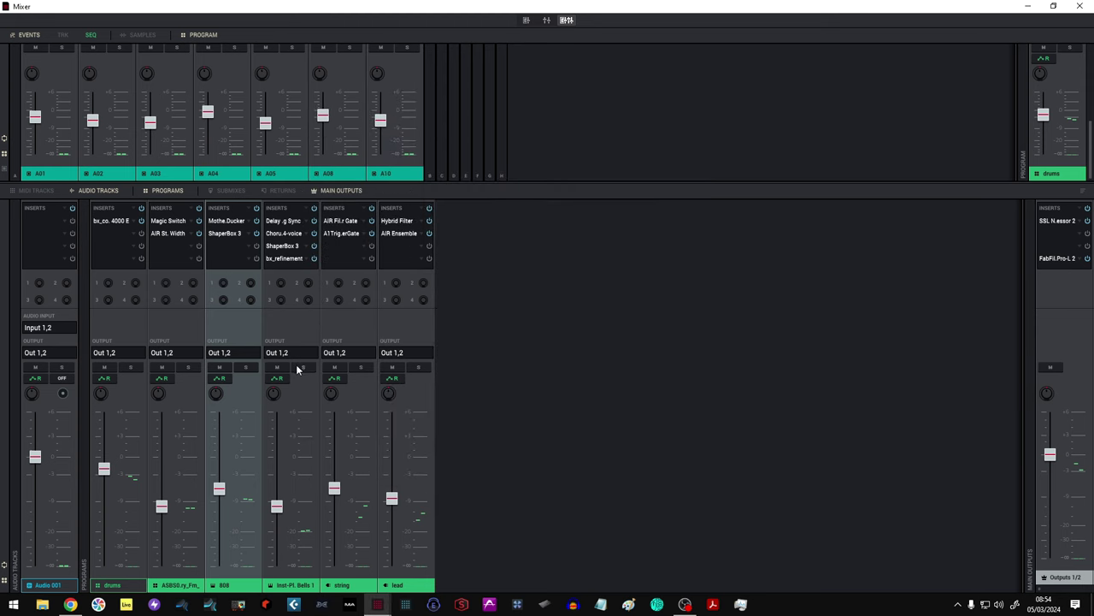
Step: Review the bells program's synced Analog Delay, 4 Voice Chorus, ShaperBox 3 (Time, Reverb and Pan) and bx_refinement inserts, and close them
{"action": "left_click", "coordinate": [294, 223]}
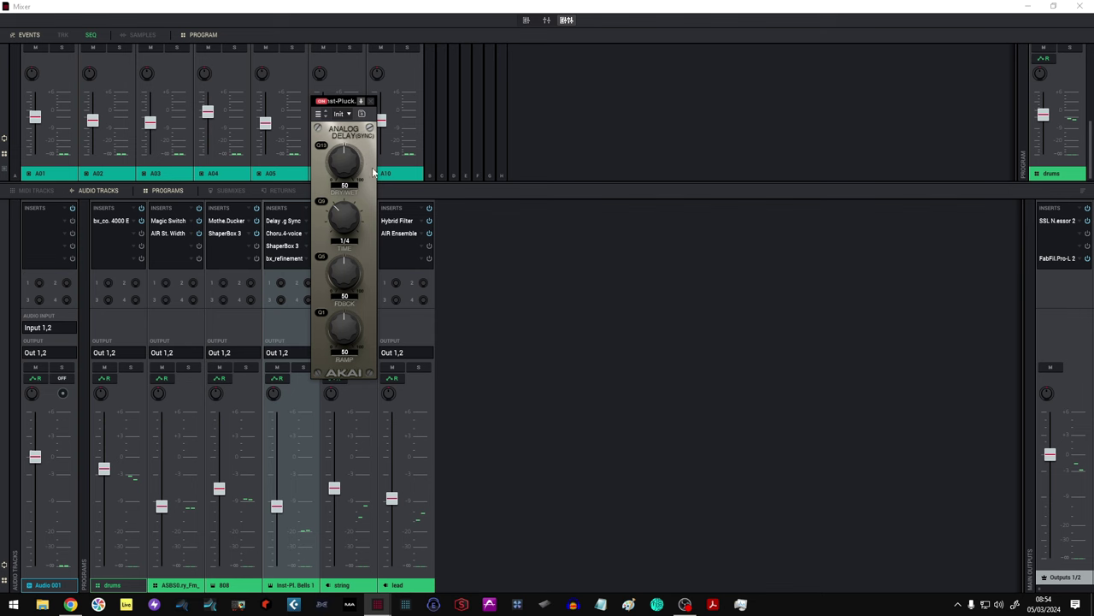
{"action": "left_click", "coordinate": [286, 234]}
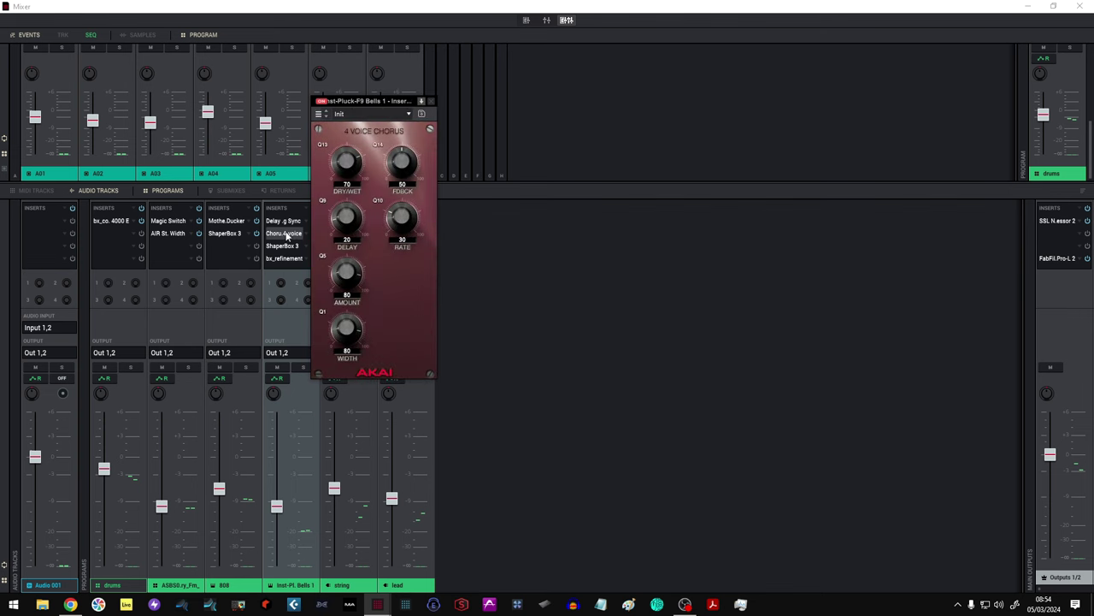
{"action": "left_click", "coordinate": [286, 248]}
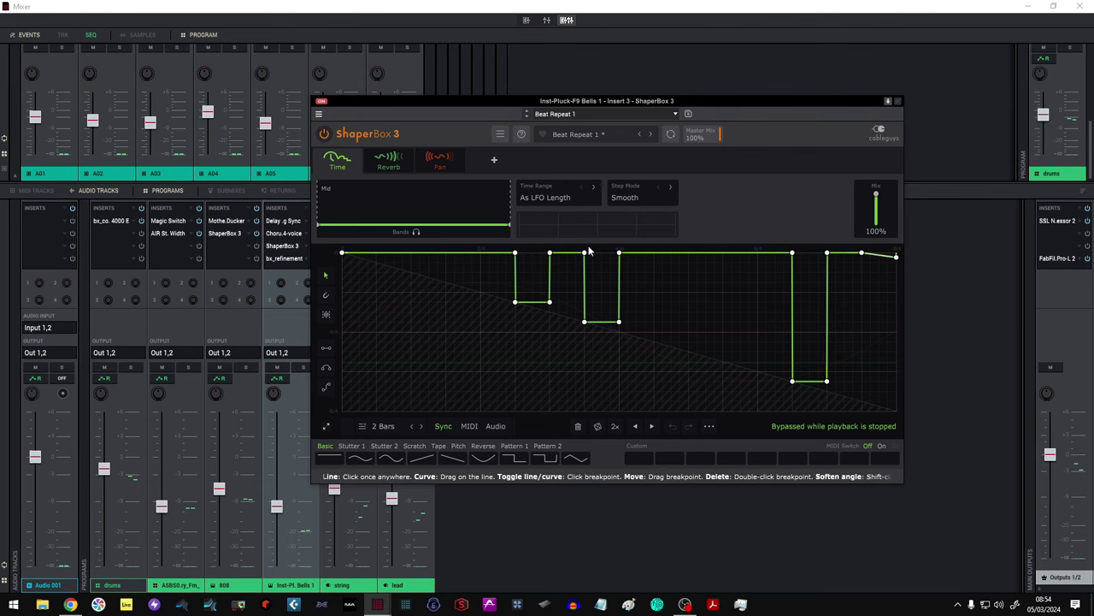
{"action": "left_click", "coordinate": [388, 160]}
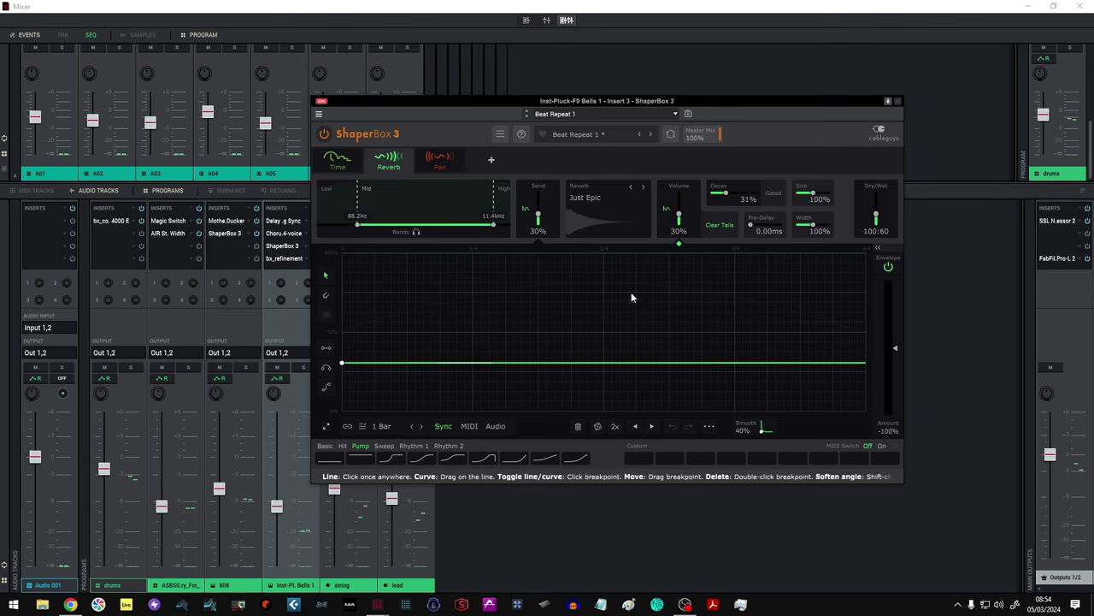
{"action": "left_click", "coordinate": [435, 165]}
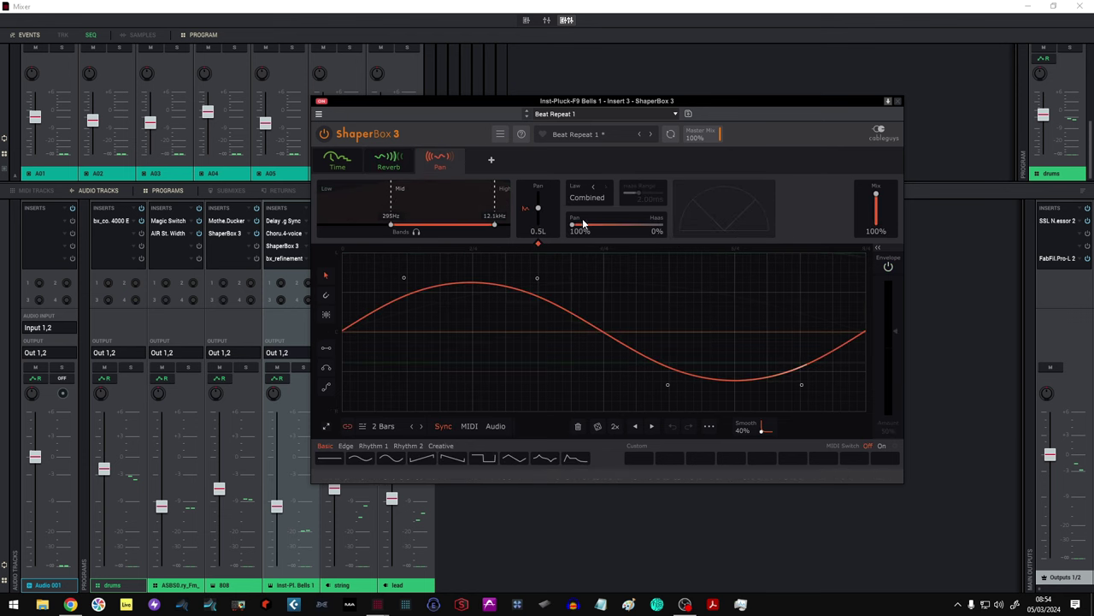
{"action": "left_click", "coordinate": [277, 259]}
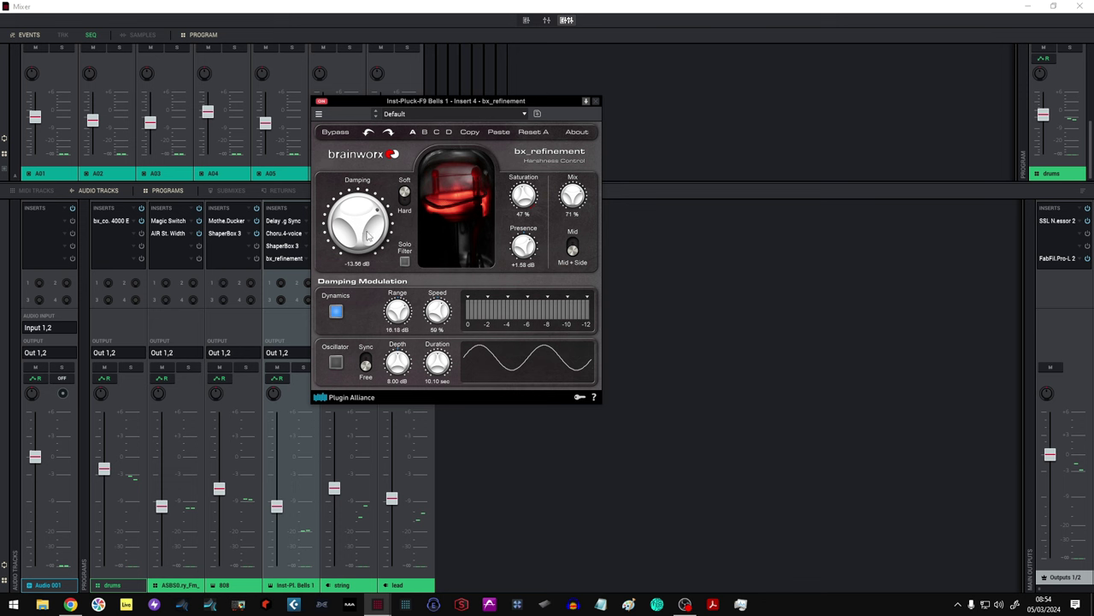
{"action": "left_click", "coordinate": [596, 102]}
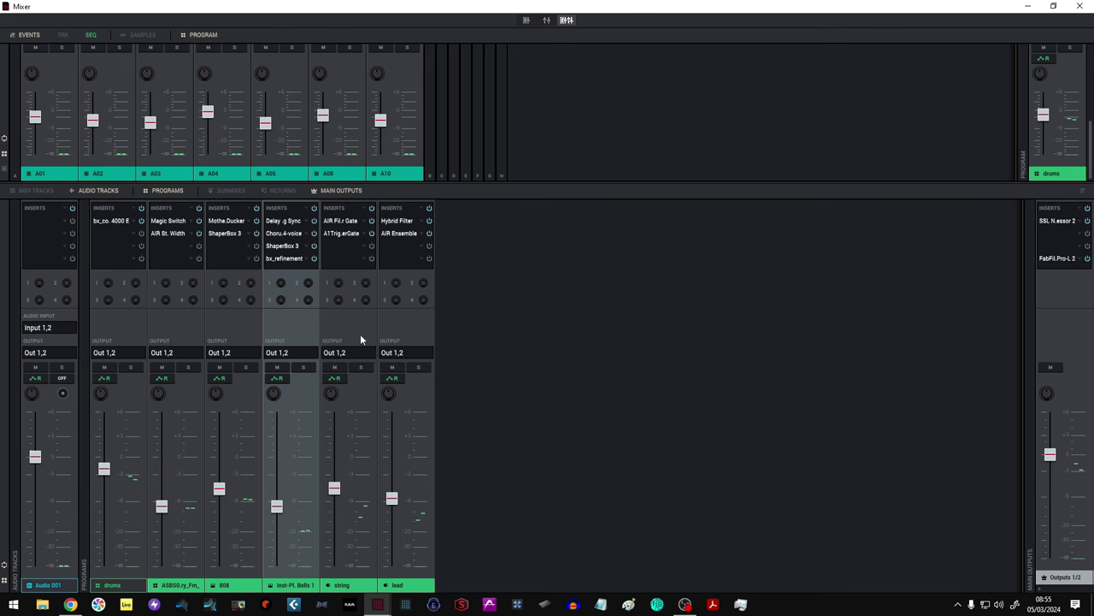
Step: Inspect the string program's AIR Filter Gate and A1TriggerGate inserts, and close them
{"action": "double_click", "coordinate": [342, 224]}
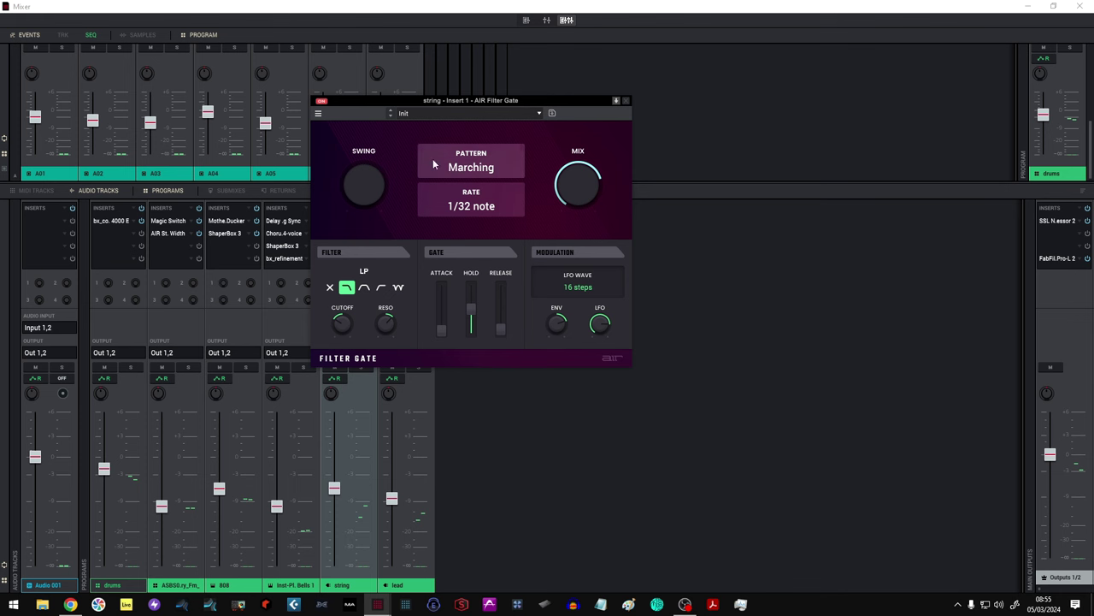
{"action": "left_click_drag", "start_coordinate": [555, 102], "coordinate": [758, 48]}
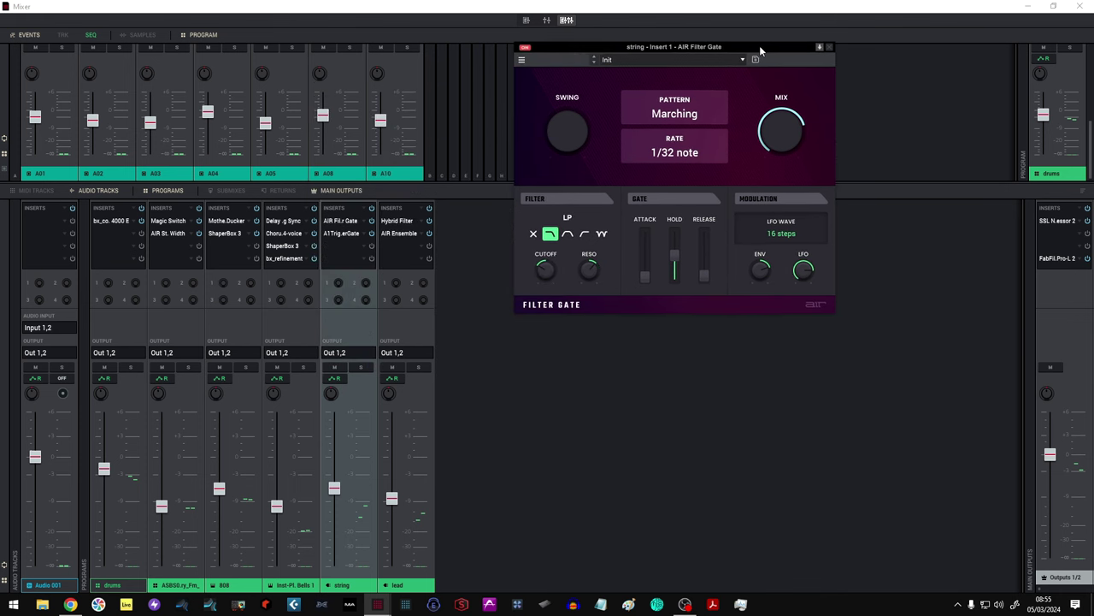
{"action": "left_click", "coordinate": [350, 239]}
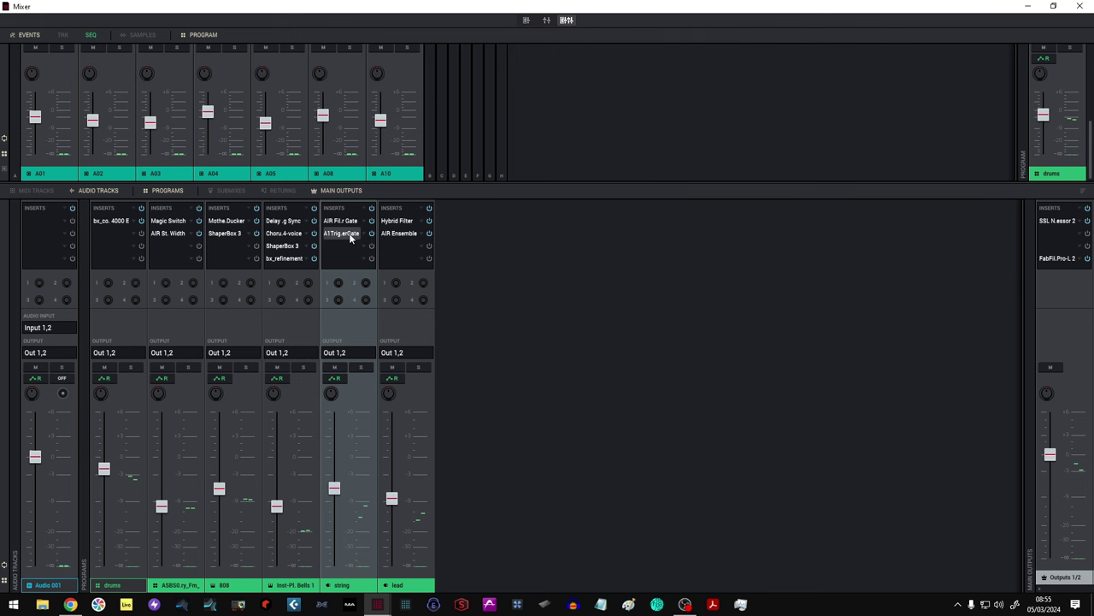
{"action": "left_click", "coordinate": [349, 234]}
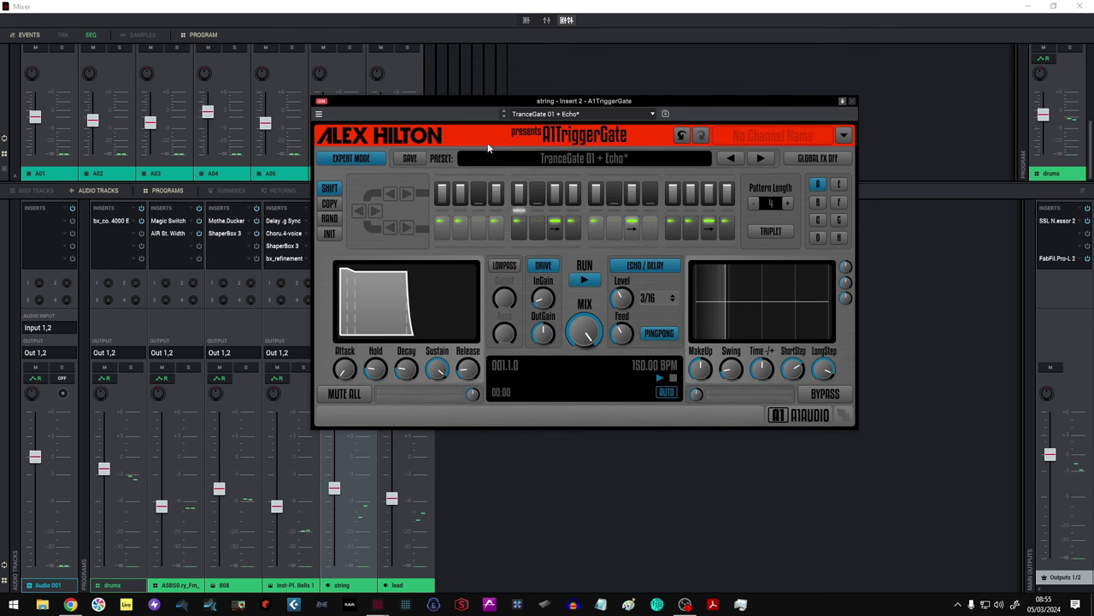
{"action": "left_click", "coordinate": [853, 100]}
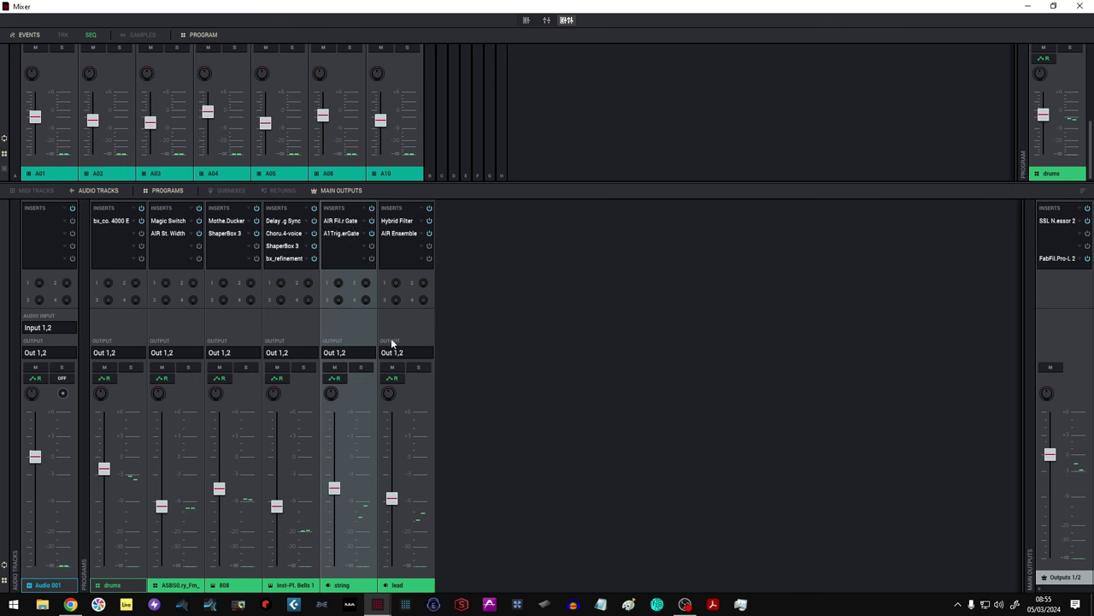
Step: Inspect the lead program's Hybrid Filter and AIR Ensemble inserts, closing each one
{"action": "left_click", "coordinate": [398, 220]}
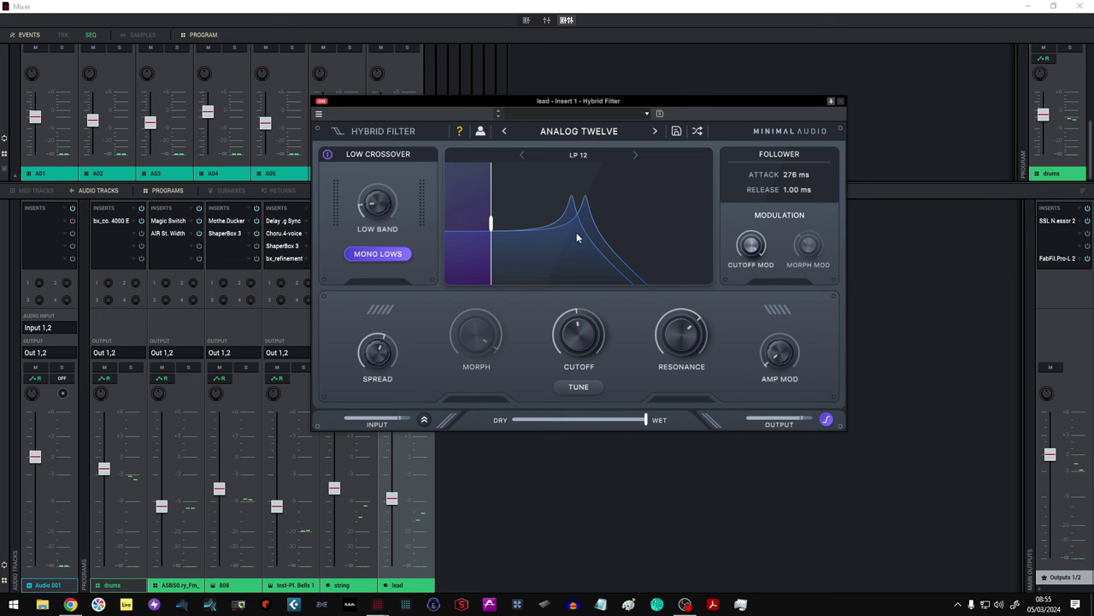
{"action": "left_click", "coordinate": [842, 101]}
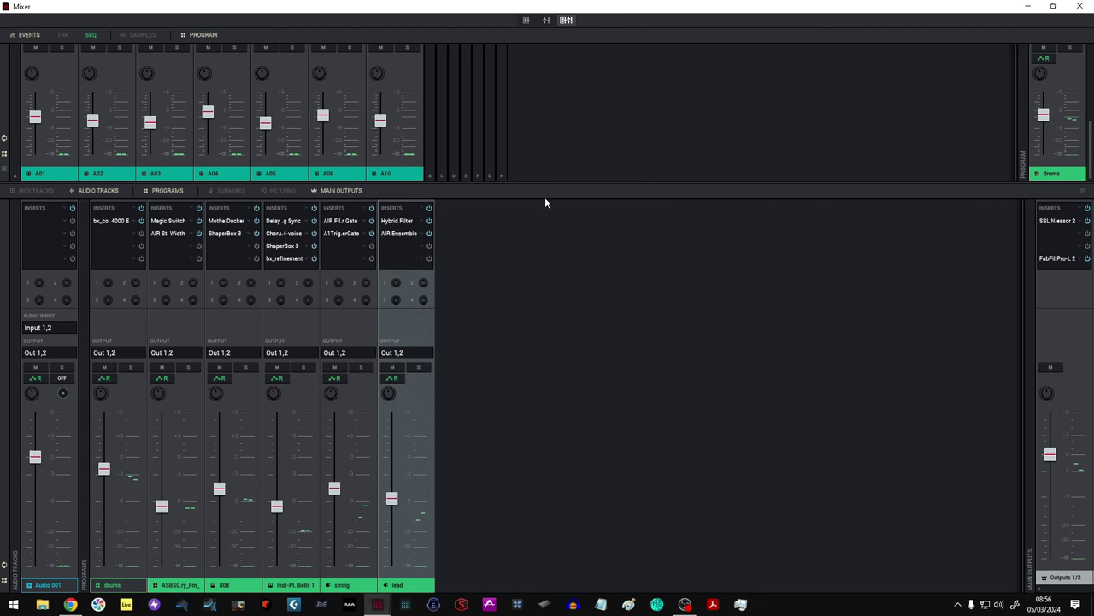
{"action": "left_click", "coordinate": [396, 235]}
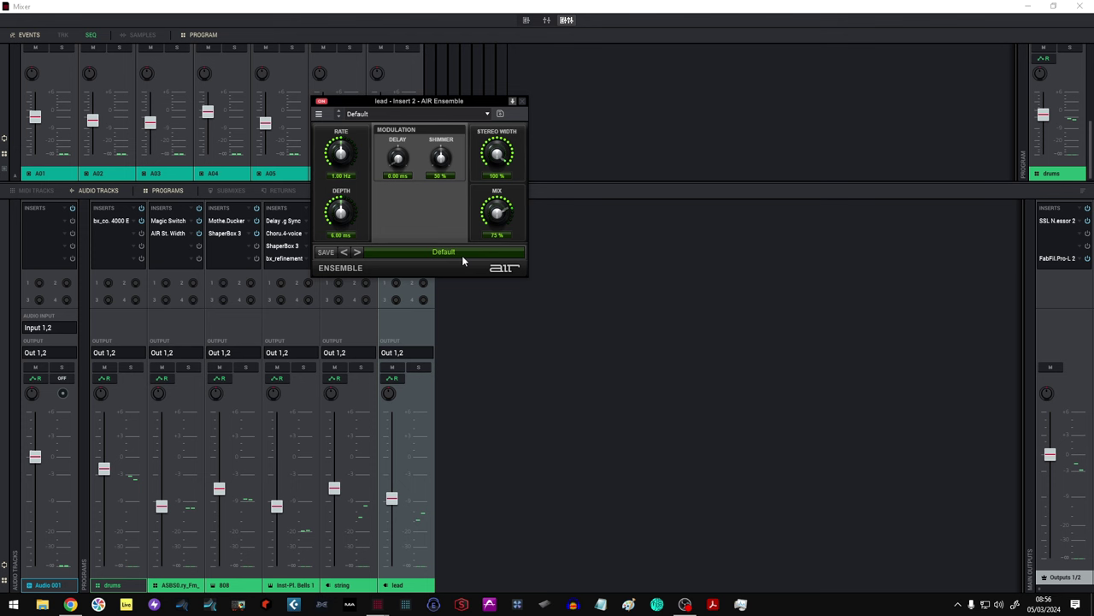
{"action": "left_click", "coordinate": [524, 102]}
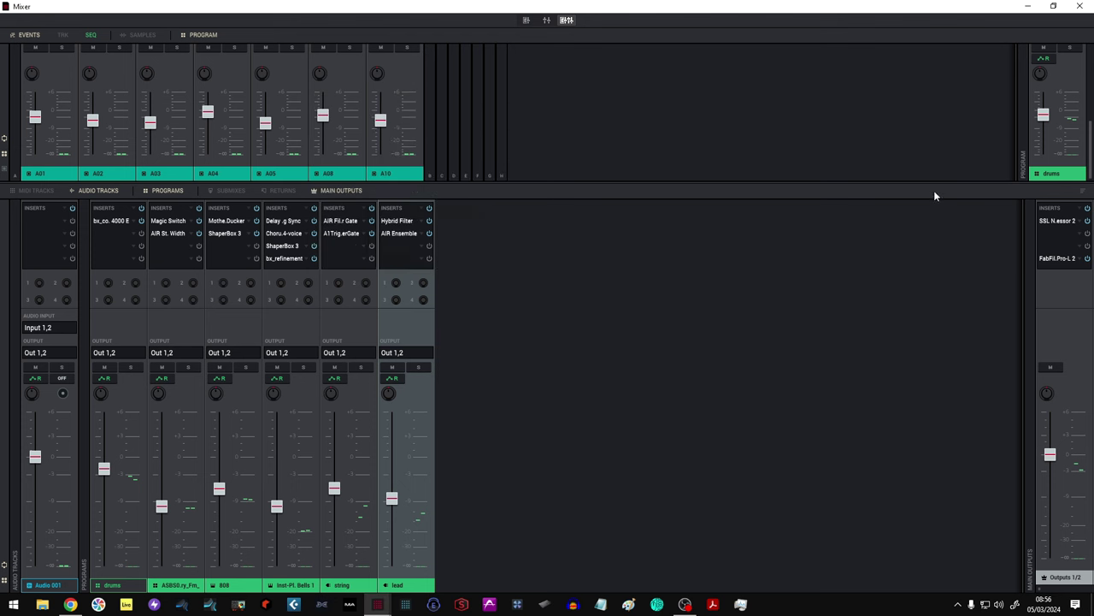
Step: Review the main output's SSL Native Bus Compressor 2 and FabFilter Pro-L 2 inserts, including the limiter's gain and output settings, and close them
{"action": "double_click", "coordinate": [1057, 222]}
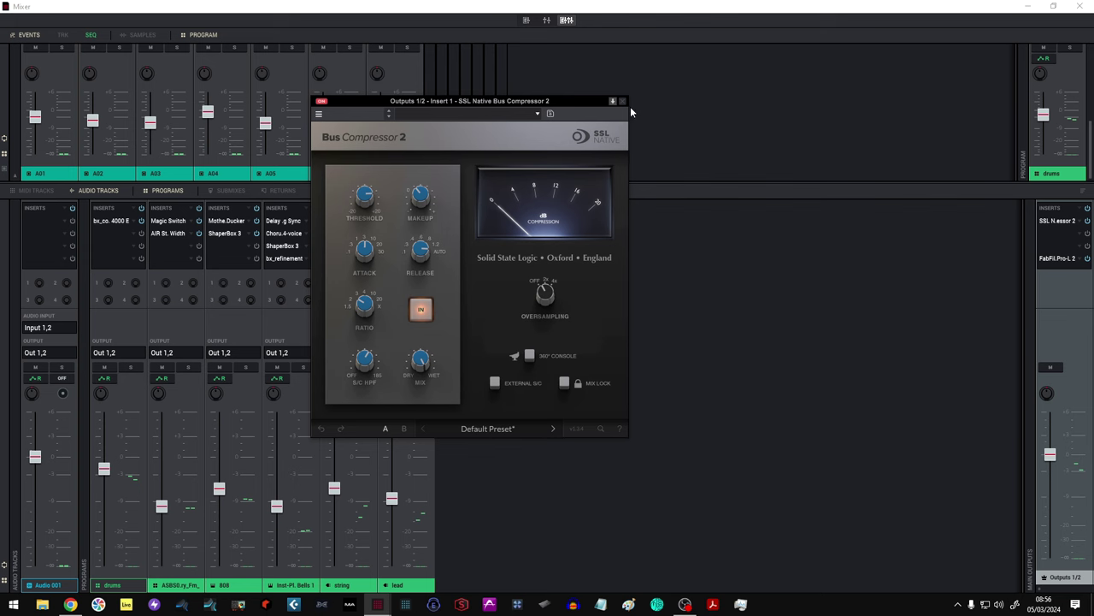
{"action": "double_click", "coordinate": [1058, 257]}
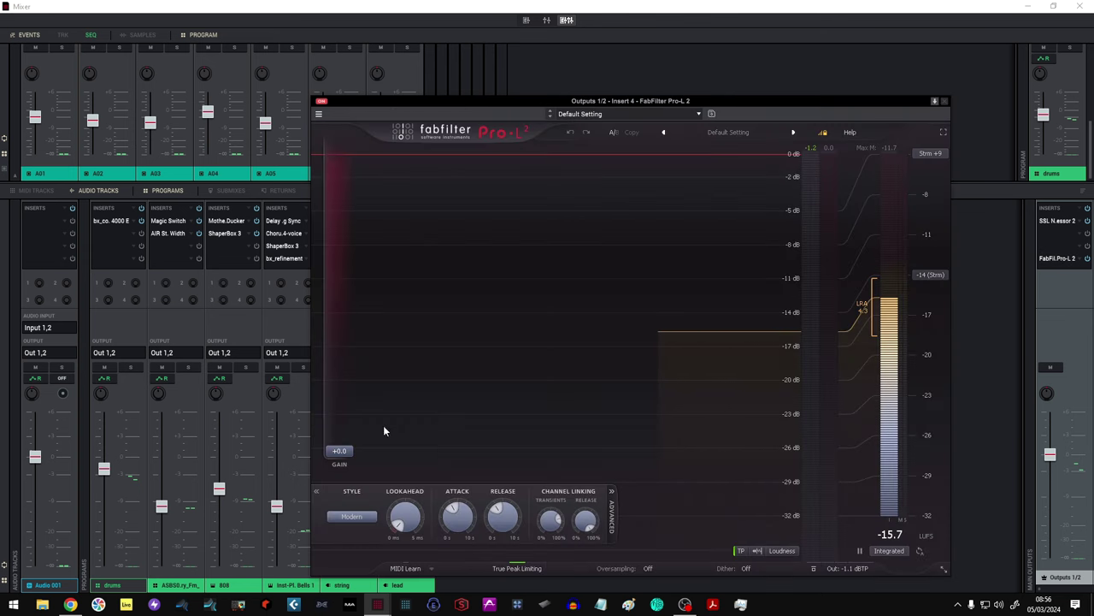
{"action": "mouse_move", "coordinate": [344, 459]}
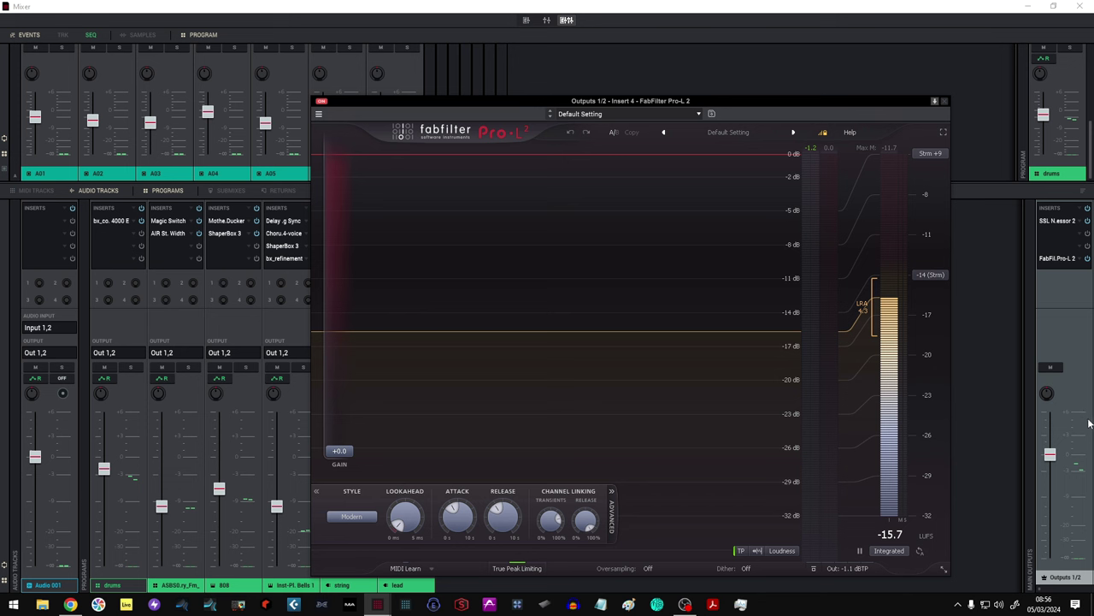
{"action": "mouse_move", "coordinate": [858, 569]}
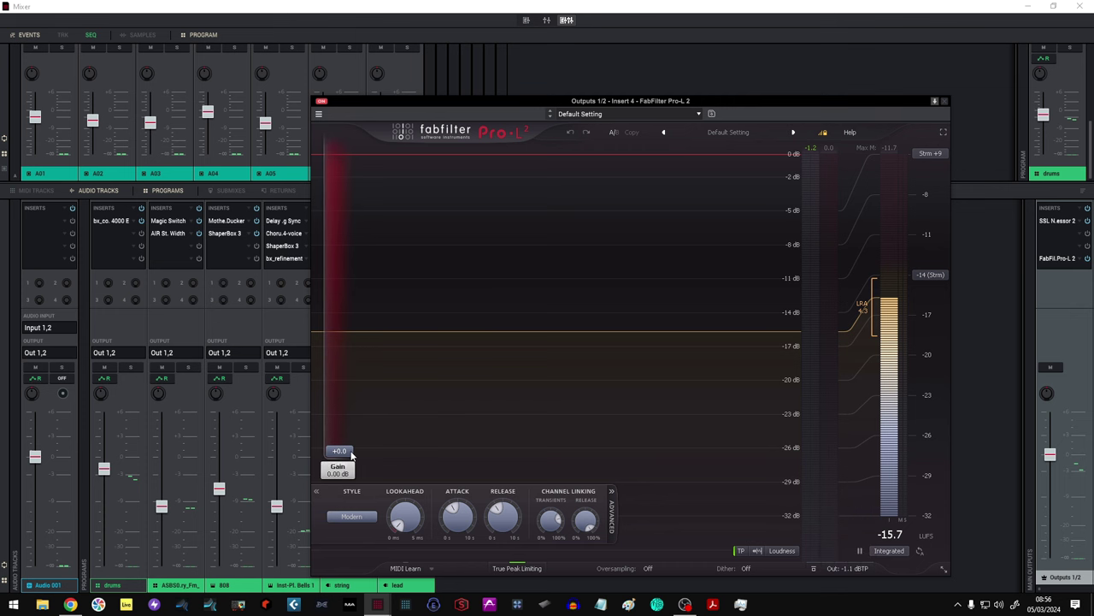
{"action": "left_click", "coordinate": [946, 101]}
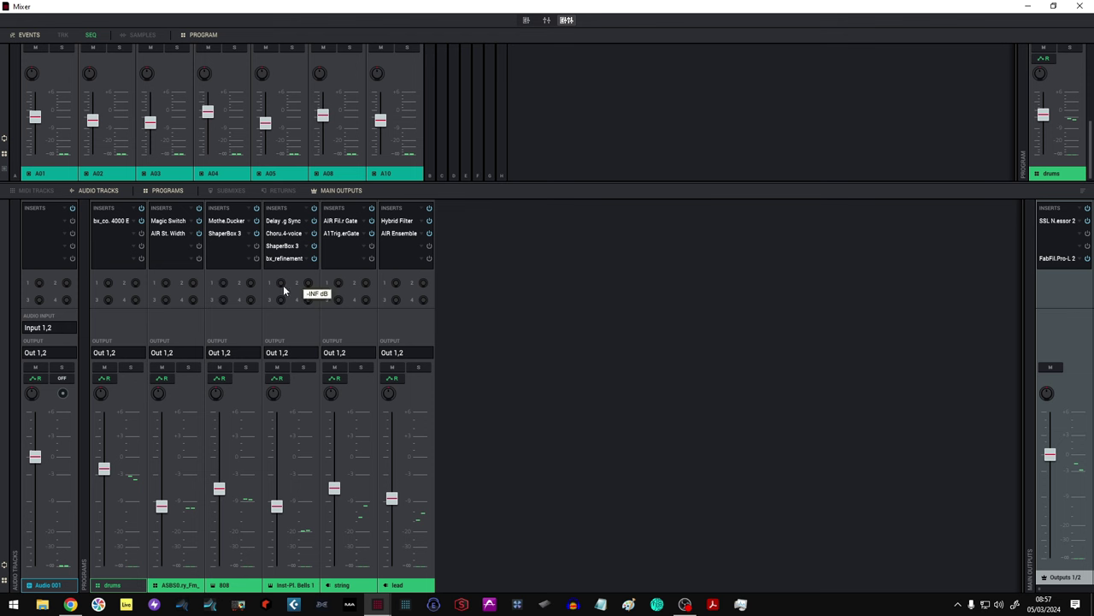
Step: Examine the drums program's output routing choices for submixes and stereo outputs
{"action": "left_click", "coordinate": [106, 352]}
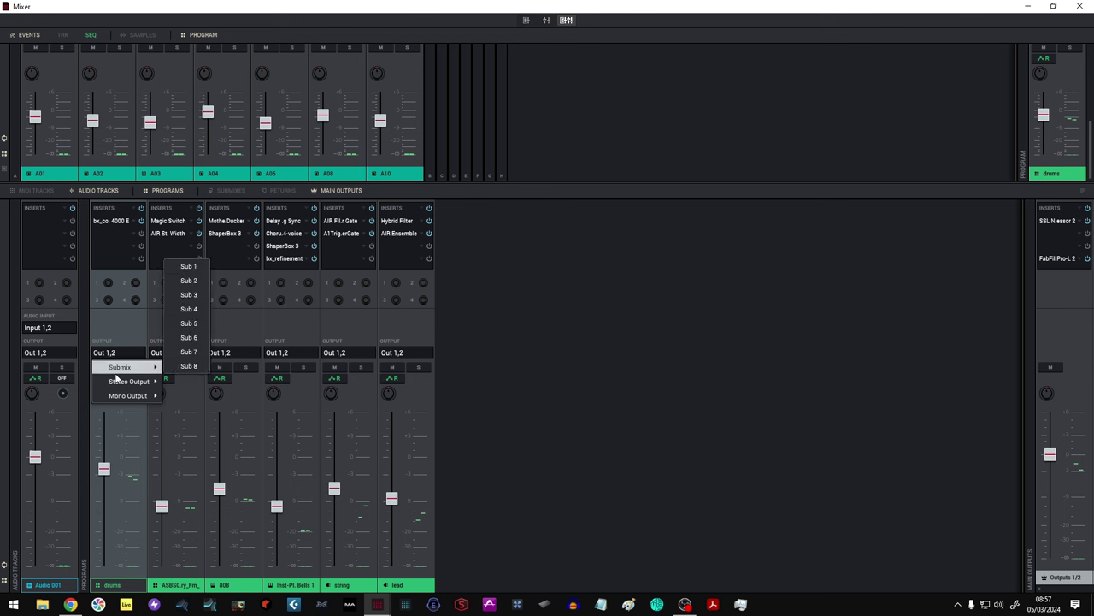
{"action": "mouse_move", "coordinate": [124, 381]}
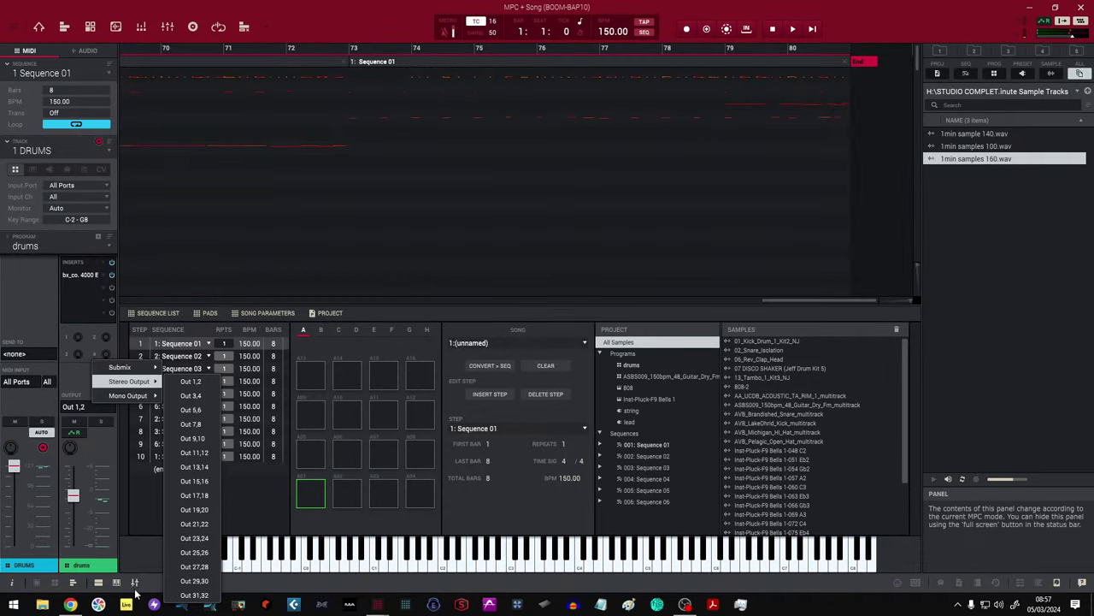
{"action": "left_click", "coordinate": [134, 582]}
{"action": "left_click", "coordinate": [140, 354]}
{"action": "mouse_move", "coordinate": [143, 387]}
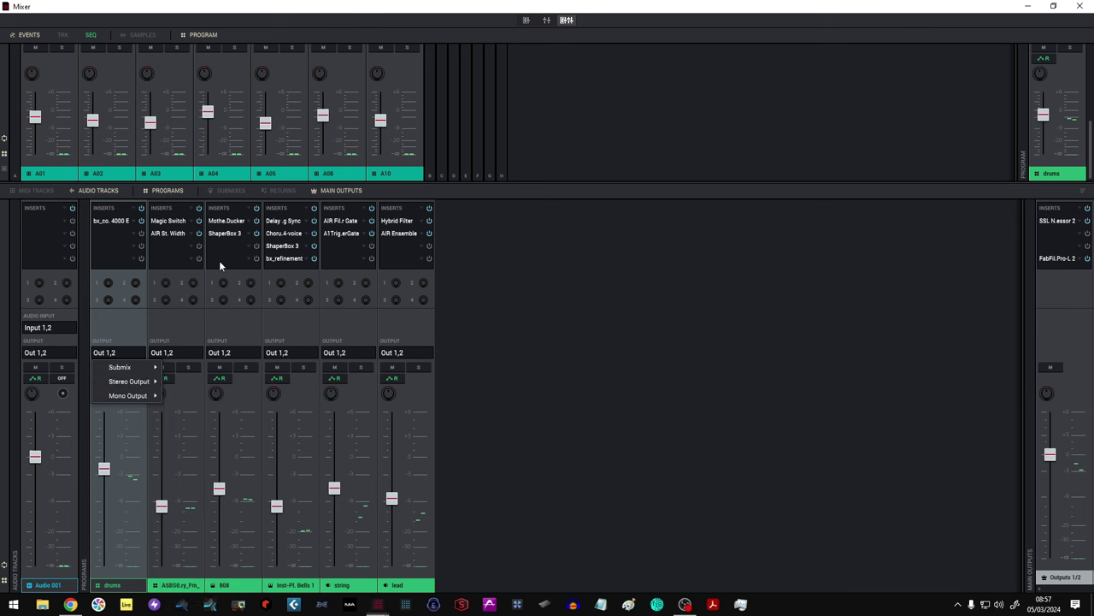
Step: Show the submix and return channels in the mixer, and hide the submixes so only the returns are added
{"action": "left_click", "coordinate": [236, 192]}
{"action": "left_click", "coordinate": [236, 191]}
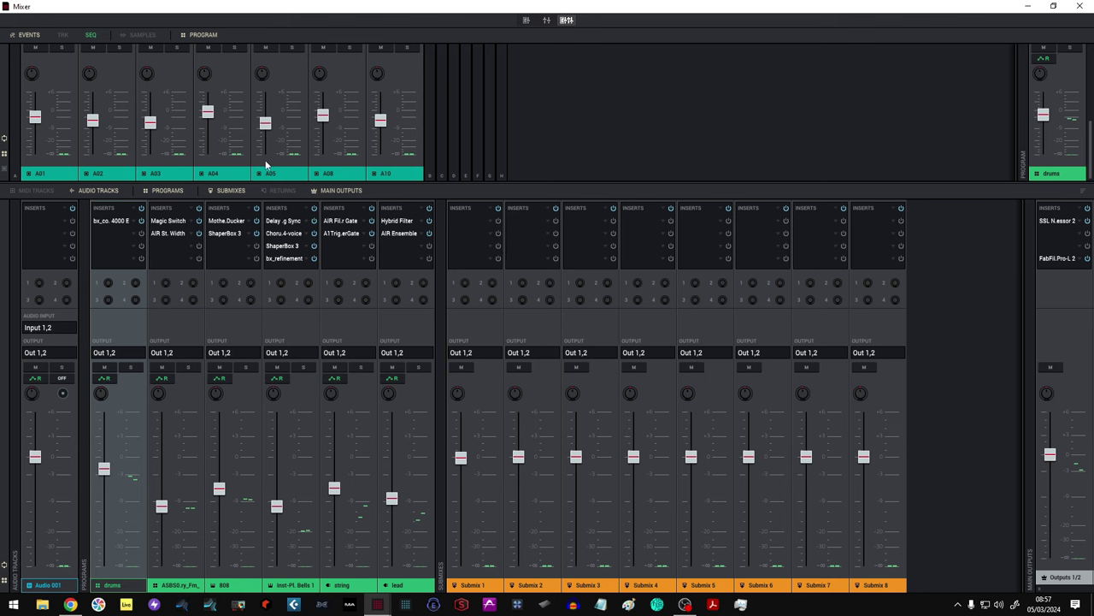
{"action": "left_click", "coordinate": [269, 191]}
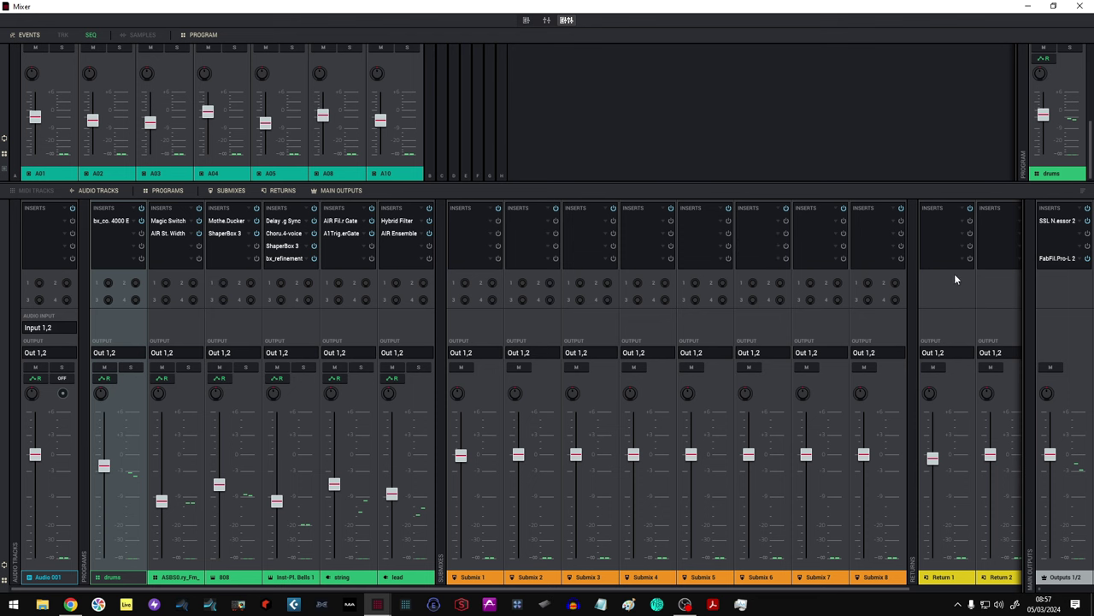
{"action": "left_click", "coordinate": [227, 190]}
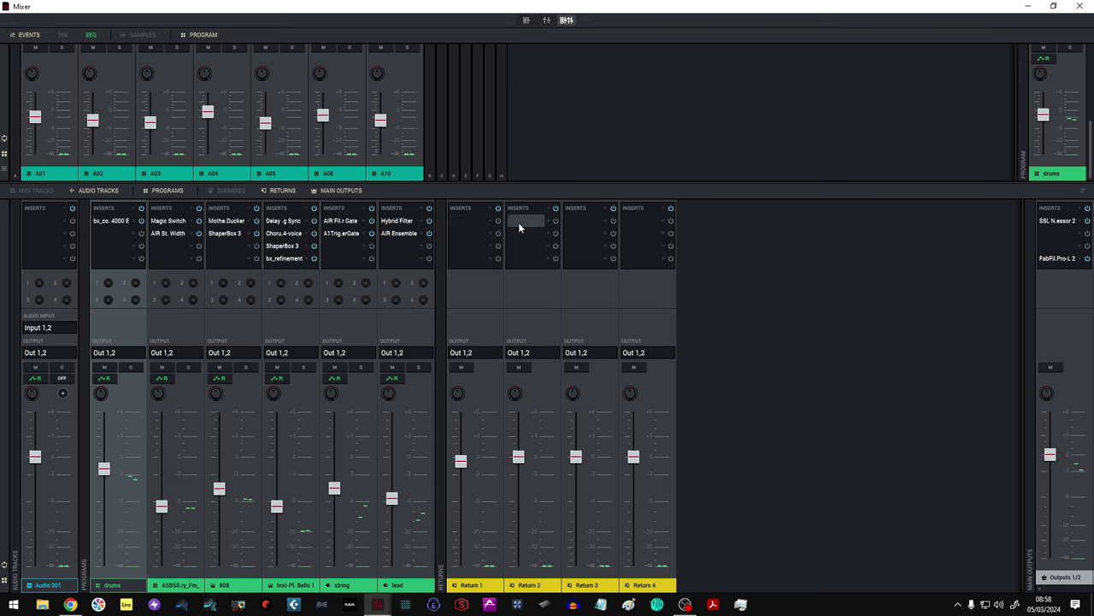
Step: Show the submix channels in the mixer and hide the return channels
{"action": "left_click_drag", "start_coordinate": [398, 289], "coordinate": [398, 237]}
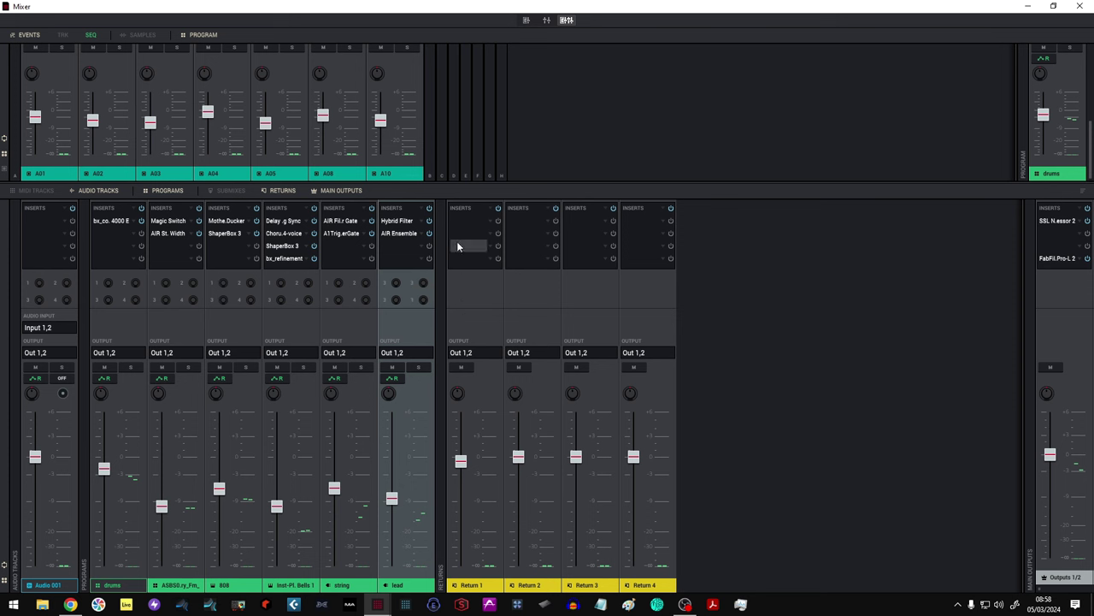
{"action": "mouse_move", "coordinate": [401, 283]}
{"action": "left_click", "coordinate": [222, 192]}
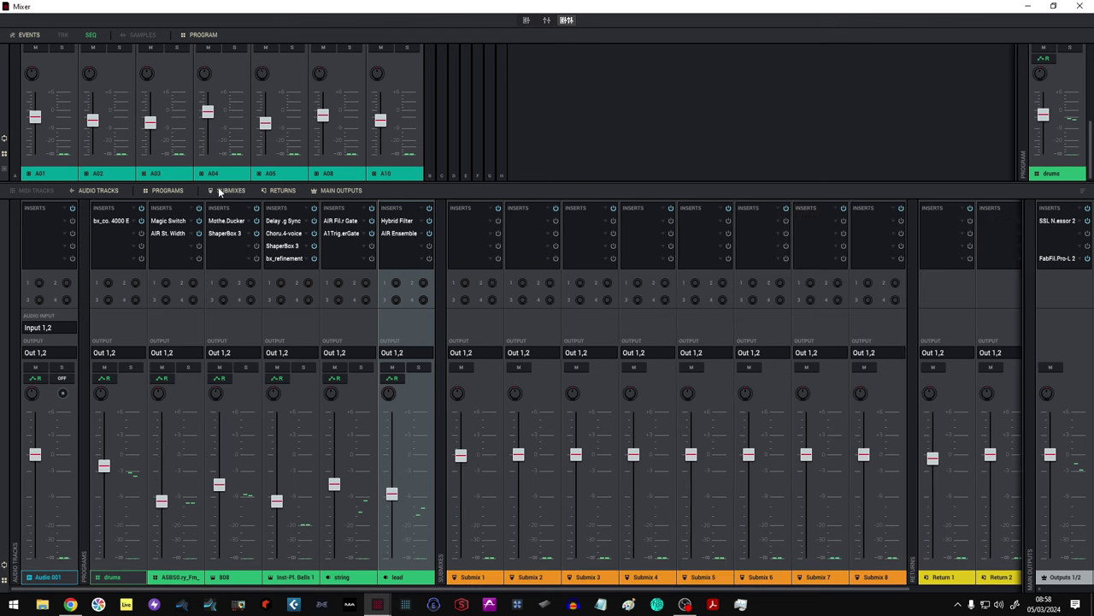
{"action": "left_click", "coordinate": [276, 193]}
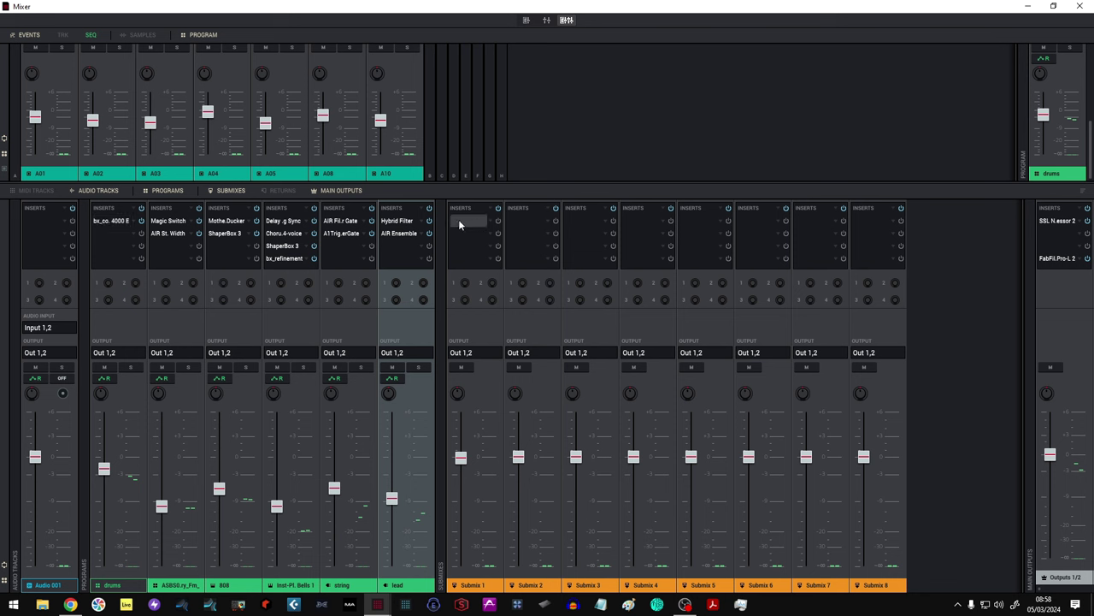
Step: Examine the submix choices for the drums program's output and try the Submix 1 fader
{"action": "left_click", "coordinate": [121, 353]}
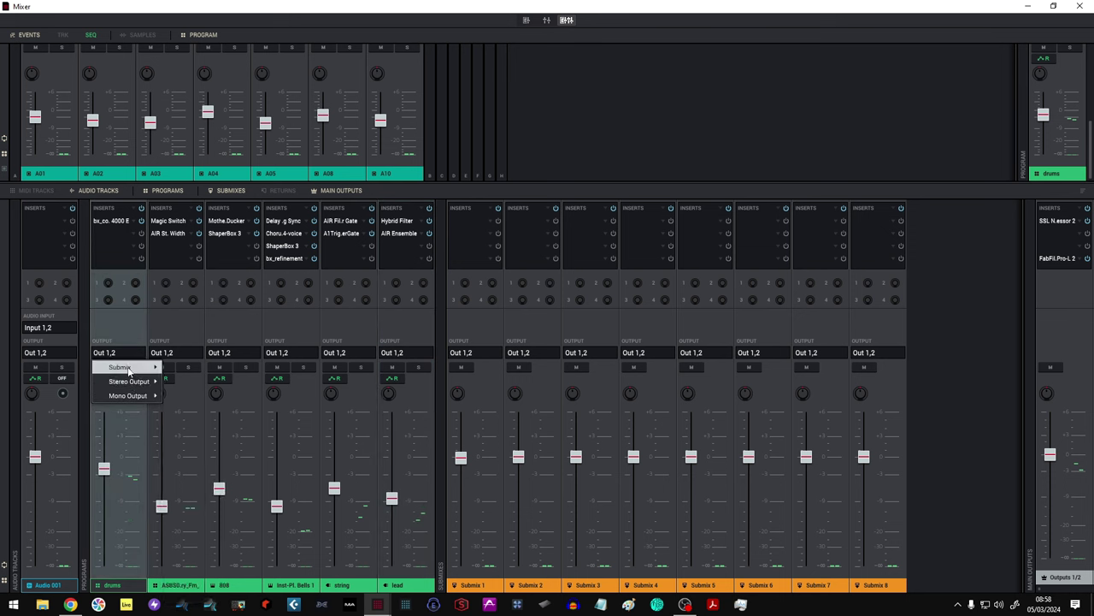
{"action": "mouse_move", "coordinate": [130, 368]}
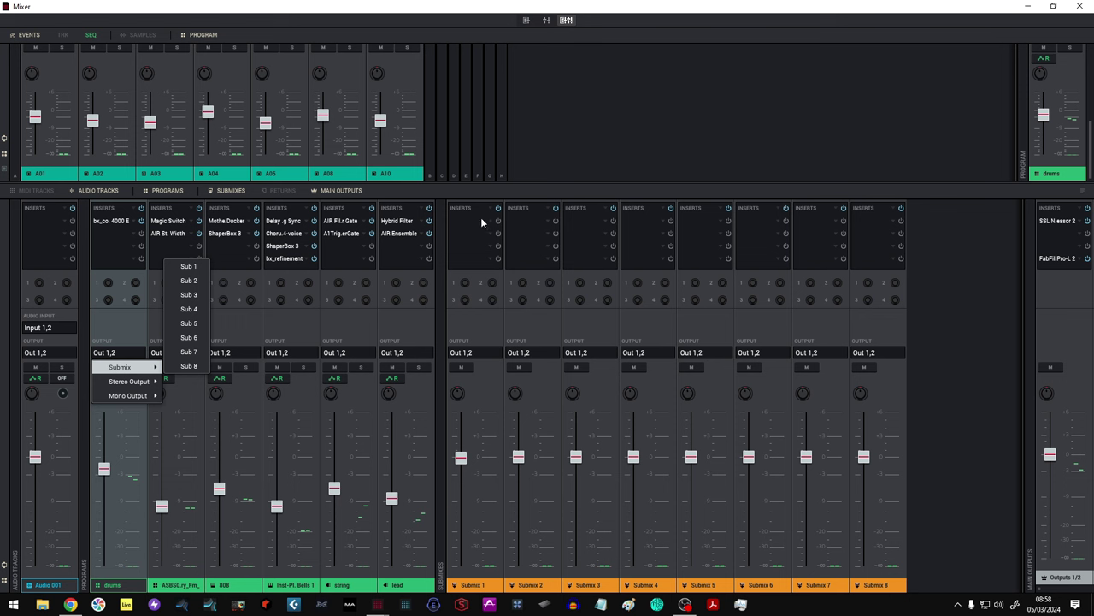
{"action": "left_click", "coordinate": [461, 459]}
{"action": "mouse_move", "coordinate": [461, 459]}
{"action": "left_mouse_down"}
{"action": "mouse_move", "coordinate": [461, 494]}
{"action": "mouse_move", "coordinate": [461, 456]}
{"action": "left_mouse_up"}
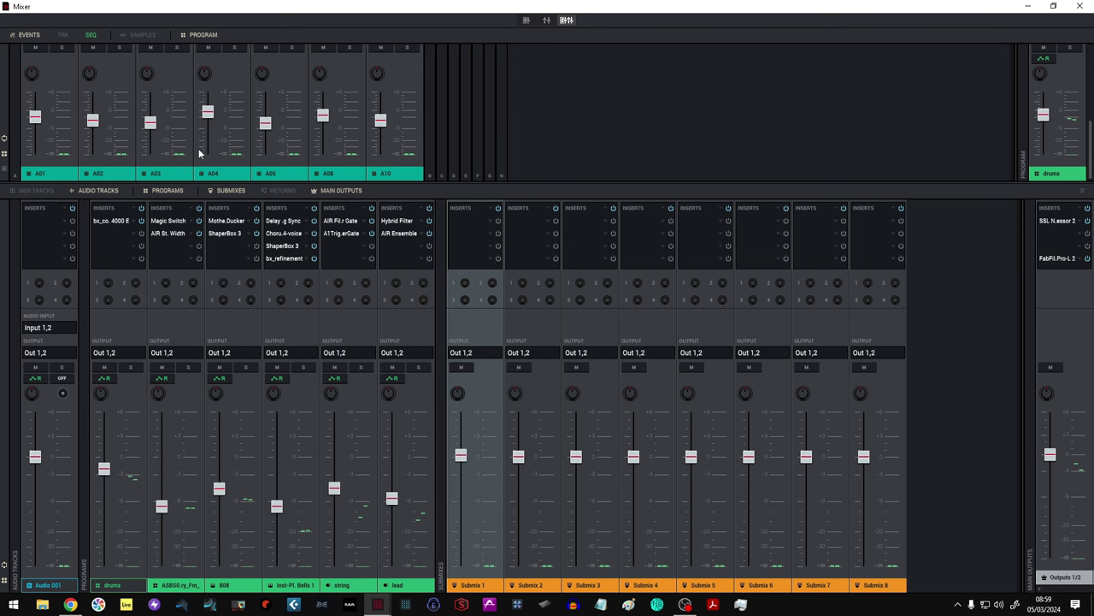
Step: Enlarge the pad mixer section, and inspect the drums program's bx_console SSL 4000 E insert and the individual pad levels
{"action": "left_click_drag", "start_coordinate": [427, 183], "coordinate": [446, 390]}
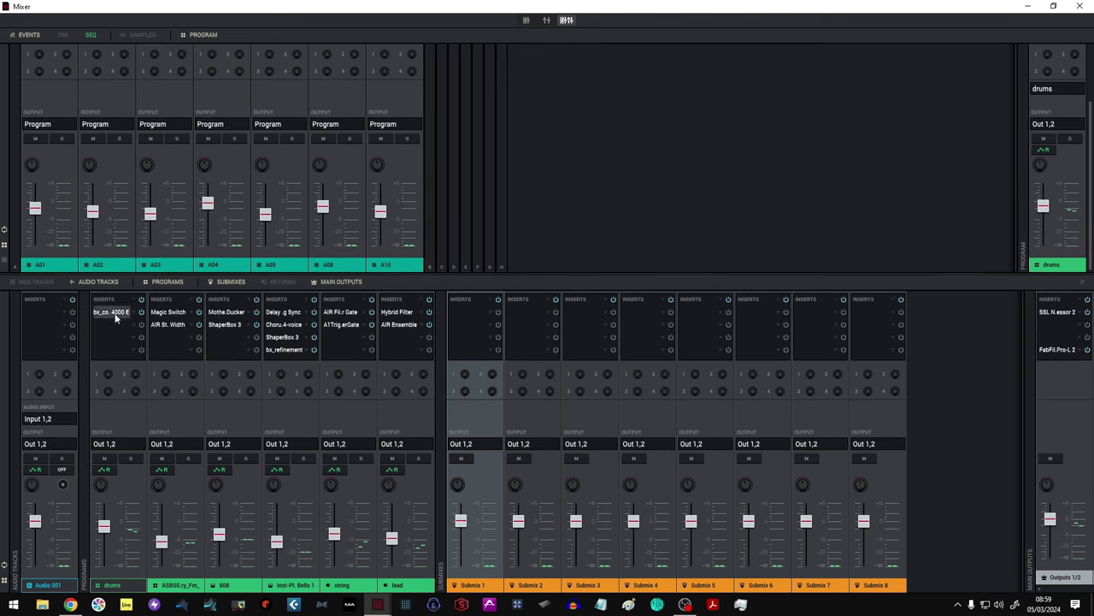
{"action": "left_click", "coordinate": [106, 313]}
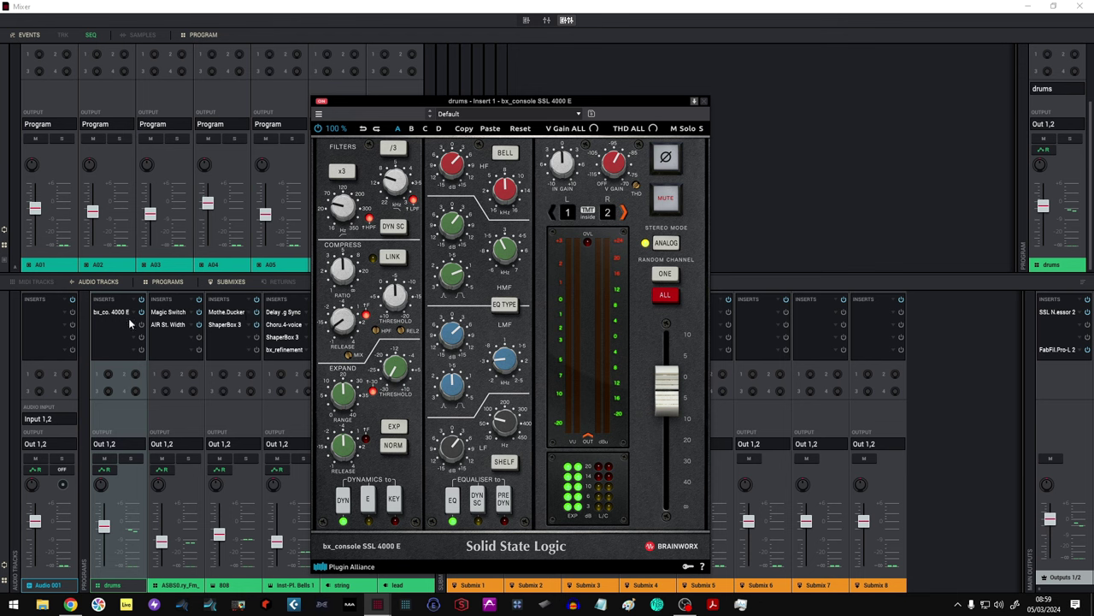
{"action": "left_click", "coordinate": [704, 101]}
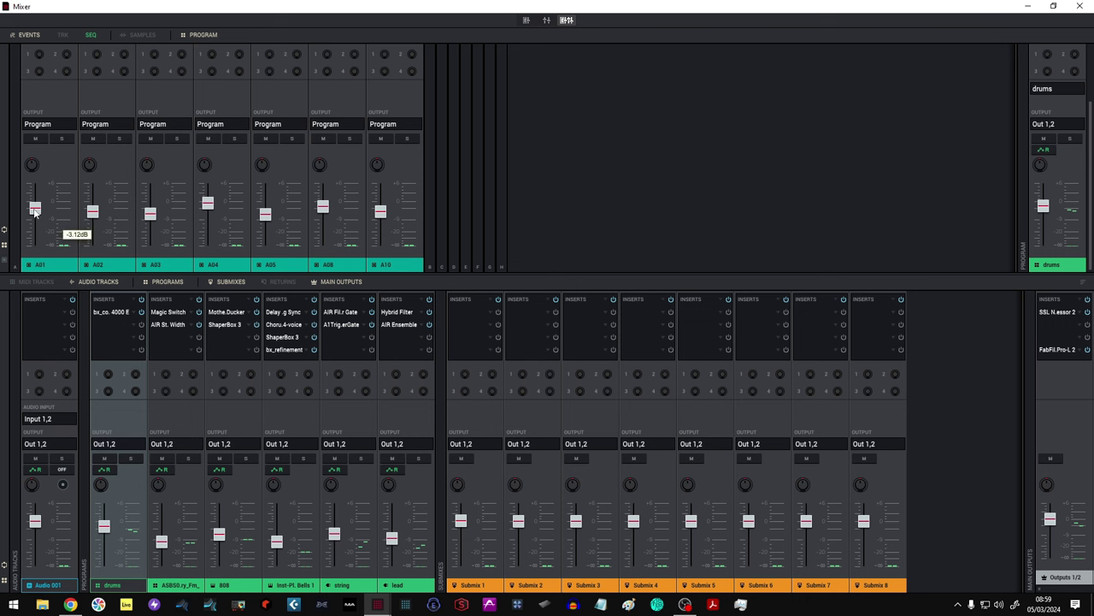
{"action": "mouse_move", "coordinate": [91, 219]}
{"action": "mouse_move", "coordinate": [384, 209]}
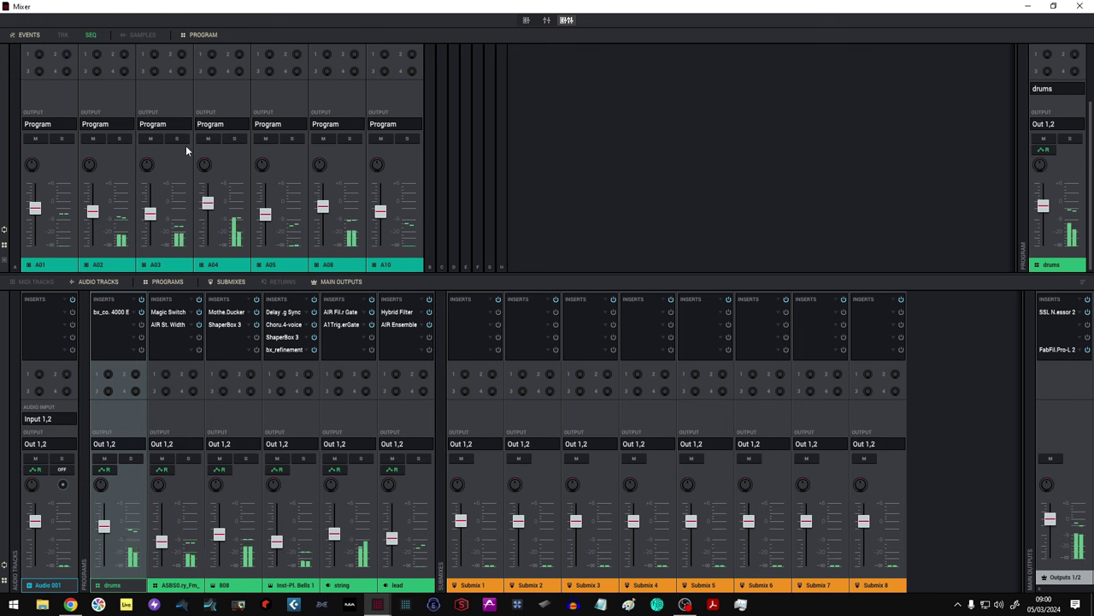
Step: Inspect the Dropkick insert on pad A01 of the drums program
{"action": "scroll", "coordinate": [185, 147], "scroll_direction": "up", "scroll_amount": 2}
{"action": "scroll", "coordinate": [185, 145], "scroll_direction": "up", "scroll_amount": 1}
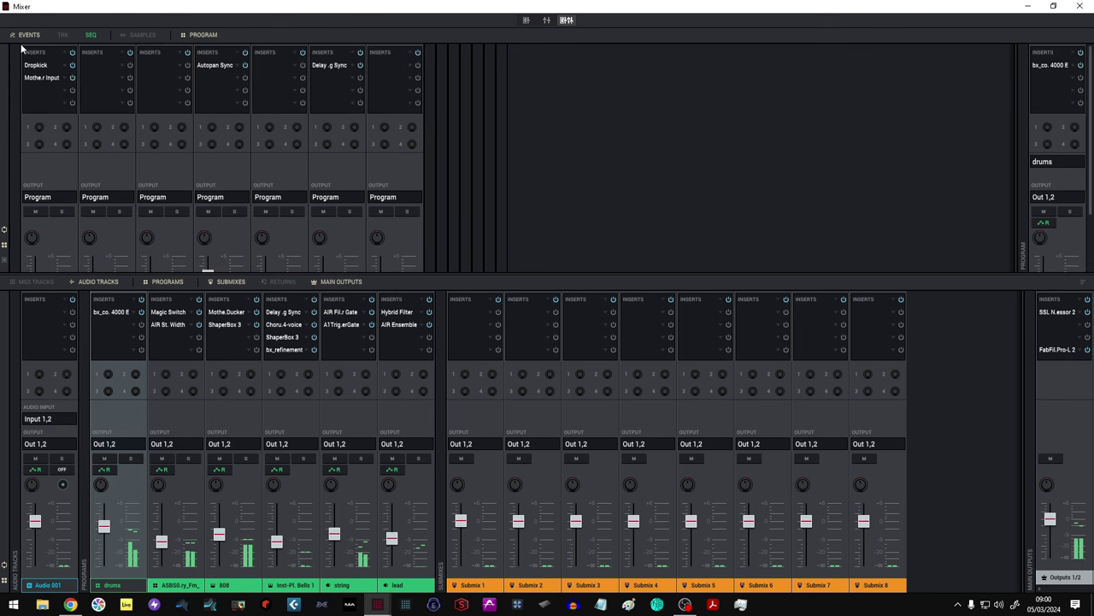
{"action": "left_click", "coordinate": [37, 66]}
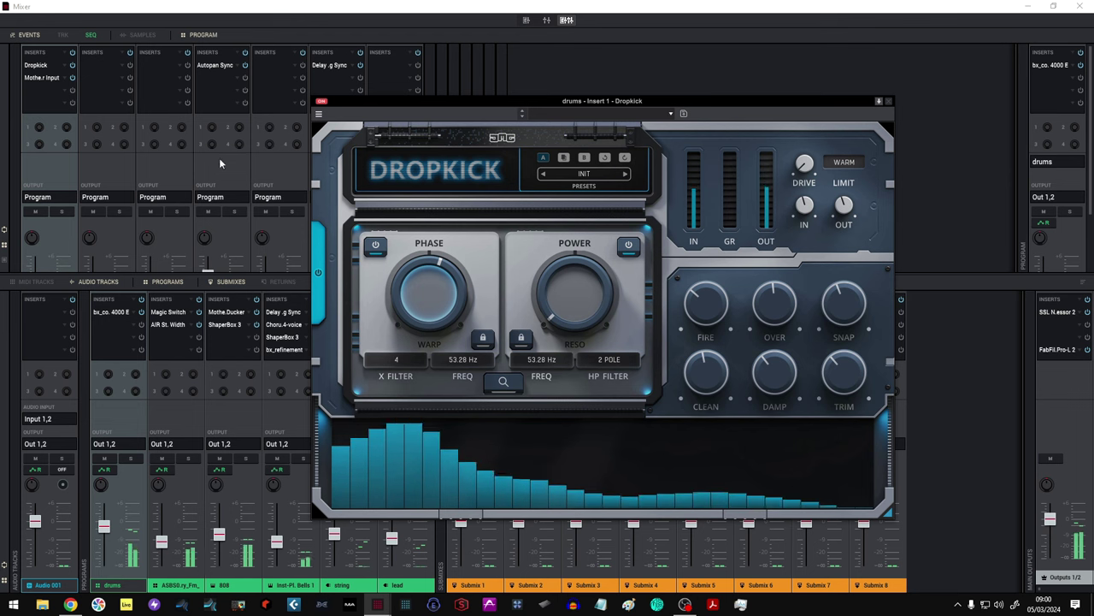
Step: Inspect the sidechain pair, Mother Ducker Input on pad A01 and Mother Ducker on the 808 program, closing each one
{"action": "left_click", "coordinate": [31, 78]}
{"action": "double_click", "coordinate": [31, 78]}
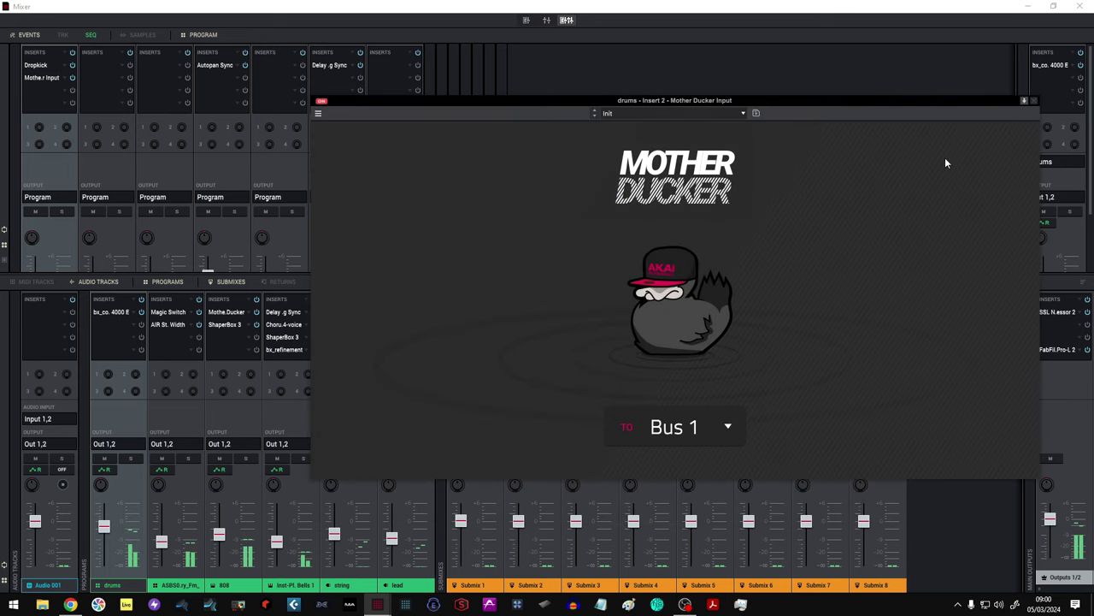
{"action": "left_click", "coordinate": [1033, 101]}
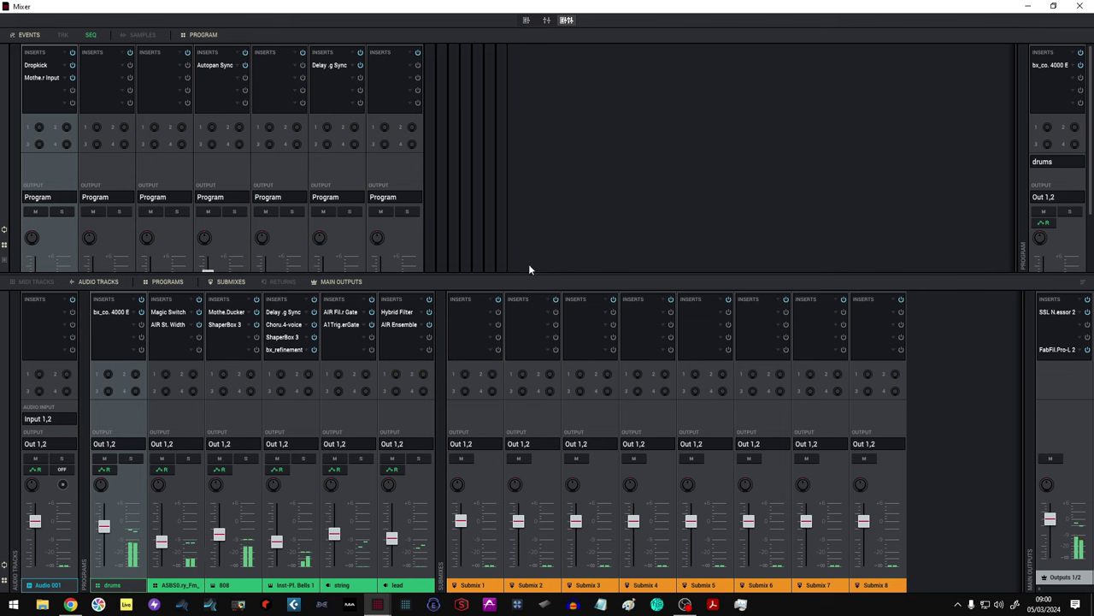
{"action": "left_click", "coordinate": [225, 313]}
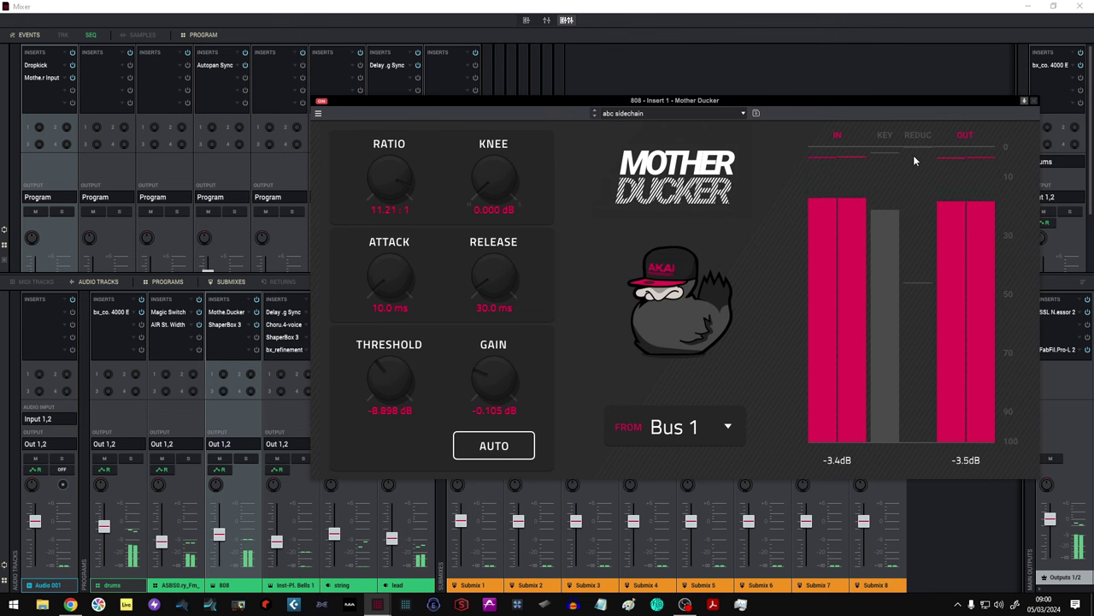
{"action": "left_click", "coordinate": [1033, 100]}
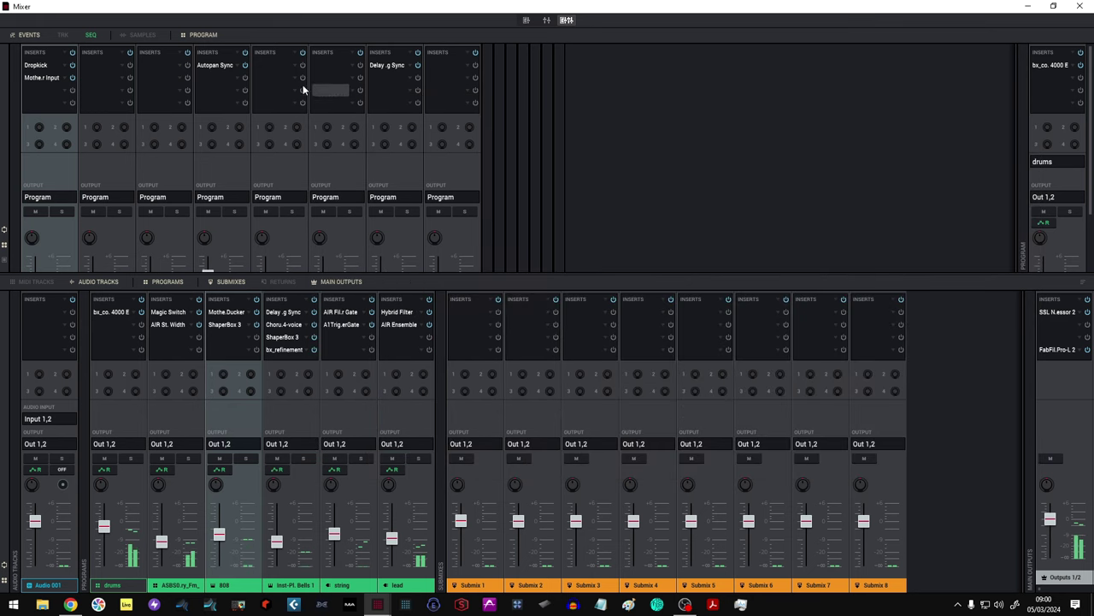
Step: Inspect pad A04's Autopan Sync insert, switch it off and back on to compare, and close it
{"action": "double_click", "coordinate": [205, 66]}
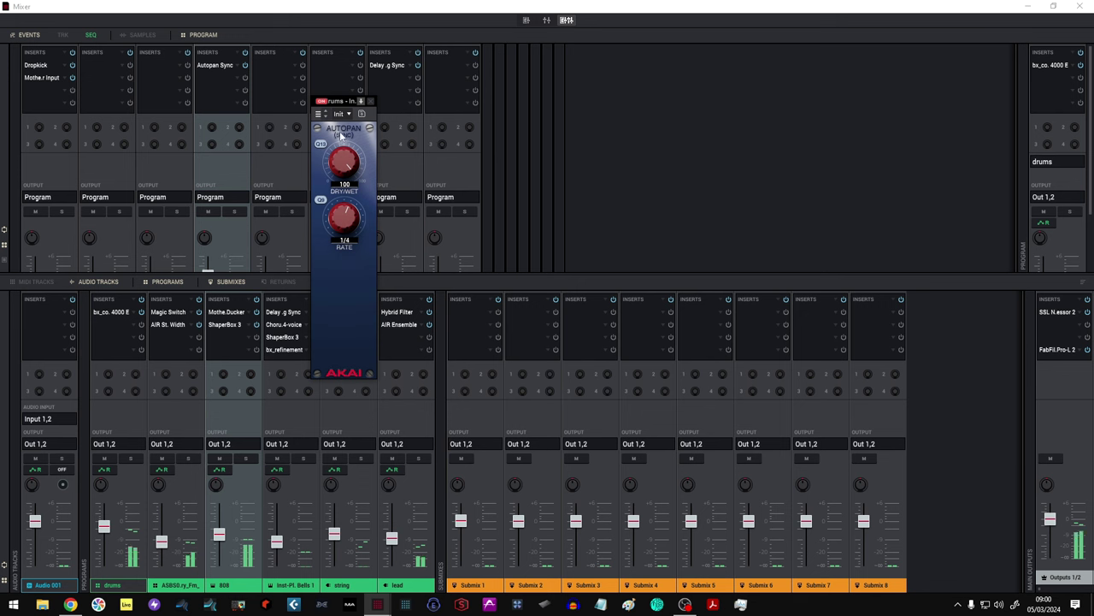
{"action": "left_click", "coordinate": [322, 102]}
{"action": "left_click", "coordinate": [320, 102]}
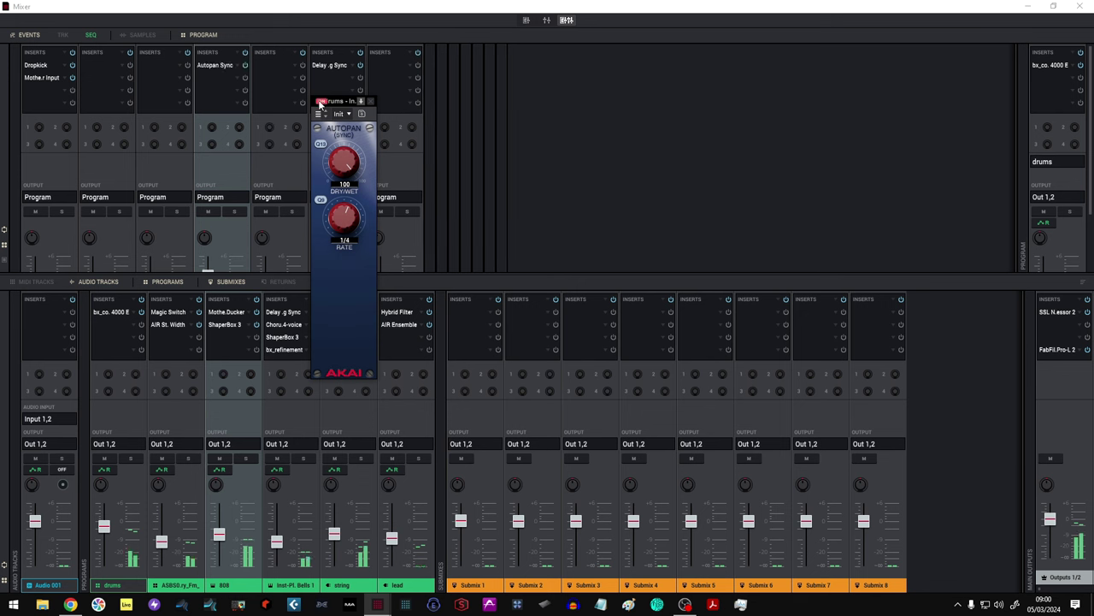
{"action": "left_click", "coordinate": [371, 102]}
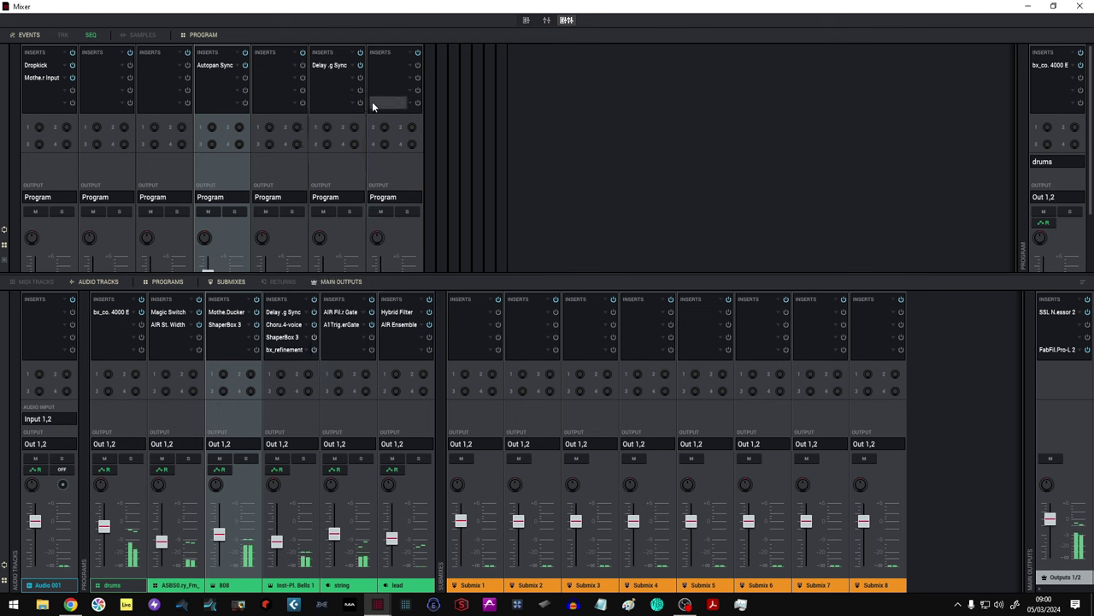
Step: Inspect pad A08's Analog Delay Sync insert, close it and return to the pad faders
{"action": "double_click", "coordinate": [336, 67]}
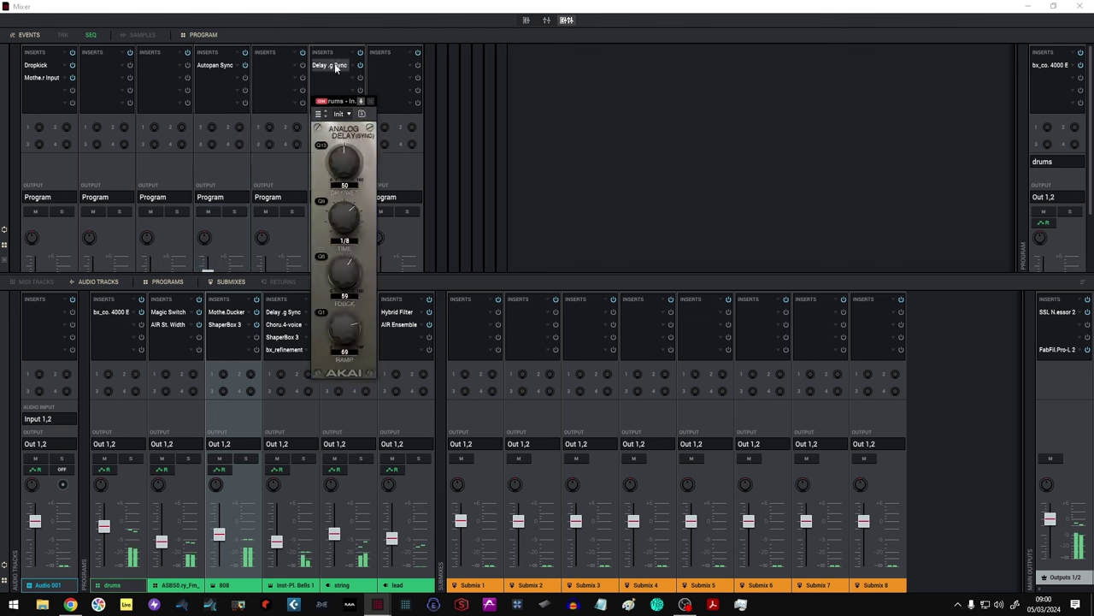
{"action": "left_click", "coordinate": [370, 101]}
{"action": "scroll", "coordinate": [347, 100], "scroll_direction": "down", "scroll_amount": 2}
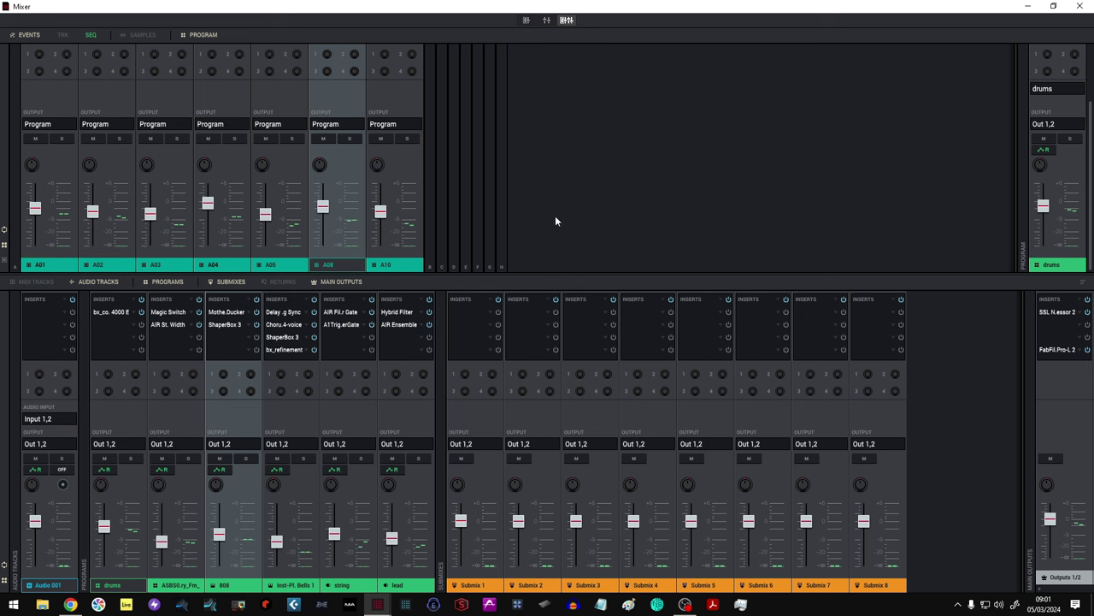
Step: Try the pad mixer's Events and Samples display filters, leaving Events on and Samples off
{"action": "left_click", "coordinate": [26, 37]}
{"action": "left_click", "coordinate": [26, 38]}
{"action": "left_click", "coordinate": [143, 35]}
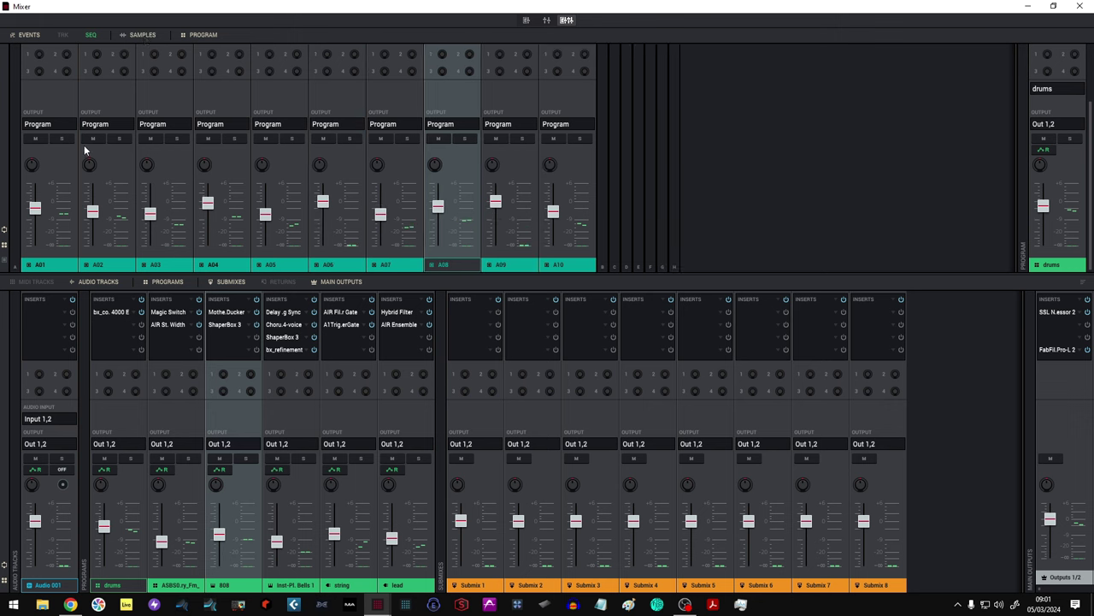
{"action": "left_click", "coordinate": [141, 35]}
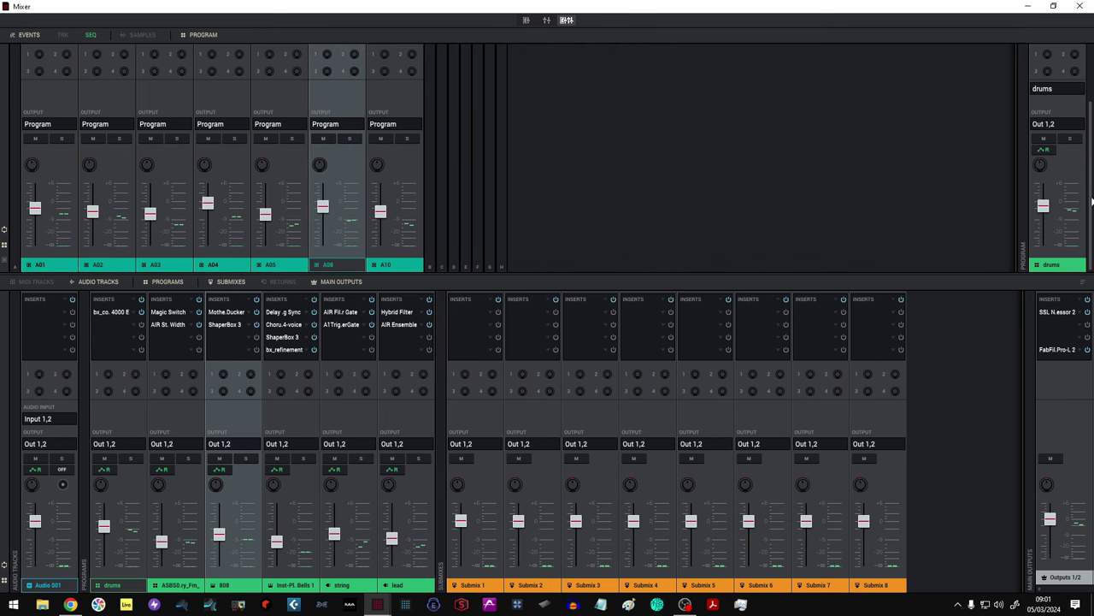
Step: Inspect the bx_console SSL 4000 E insert on the pad mixer's drums program strip, and close the plug-in windows and the mixer
{"action": "left_click_drag", "start_coordinate": [1091, 200], "coordinate": [1091, 144]}
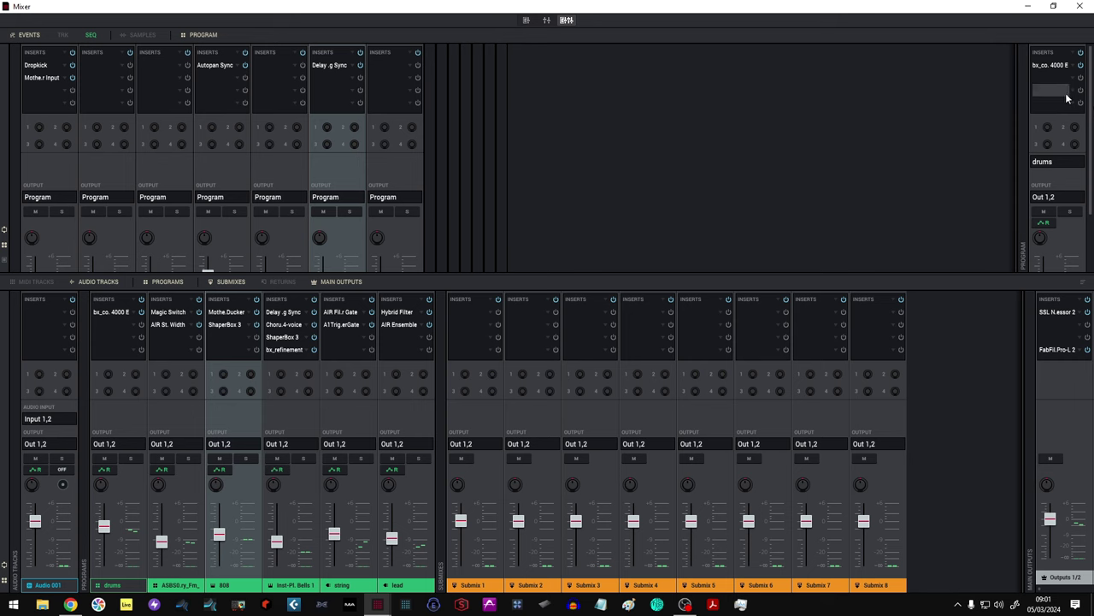
{"action": "double_click", "coordinate": [1057, 68]}
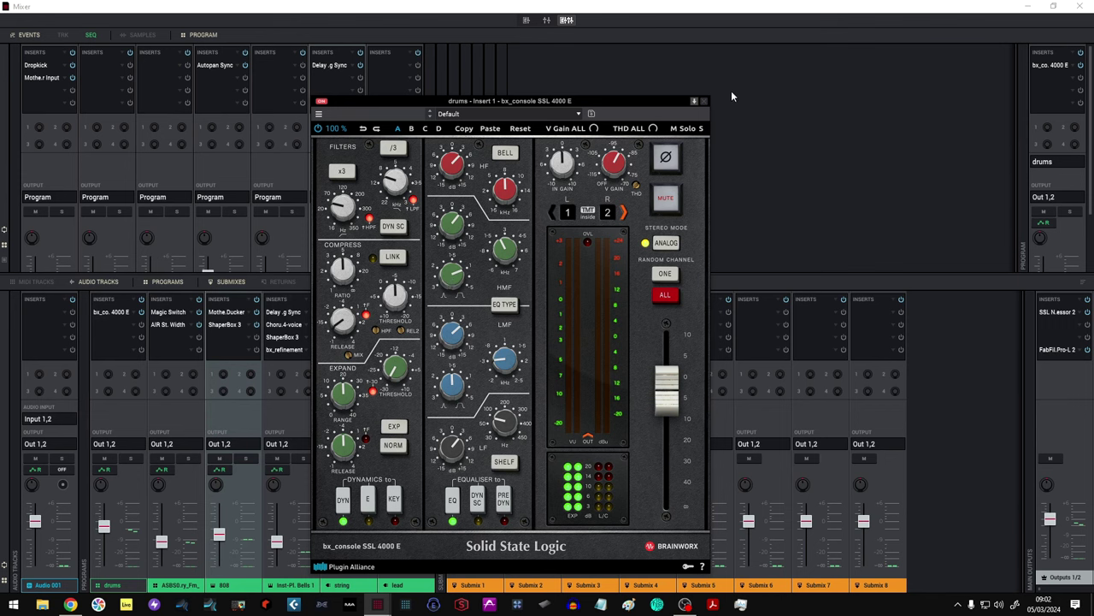
{"action": "left_click", "coordinate": [704, 101]}
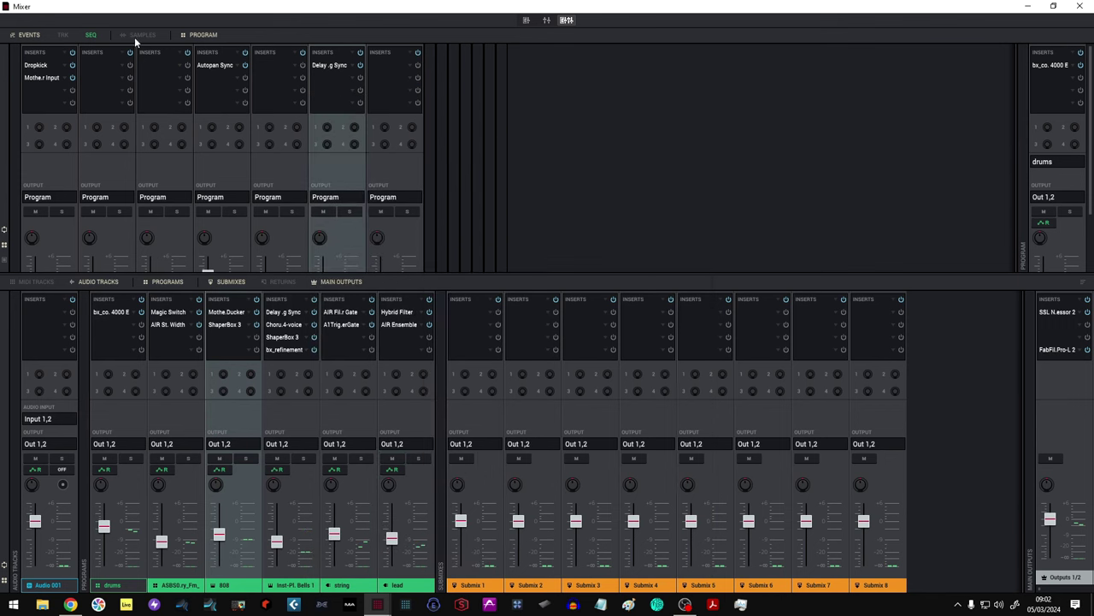
{"action": "left_click", "coordinate": [1081, 7]}
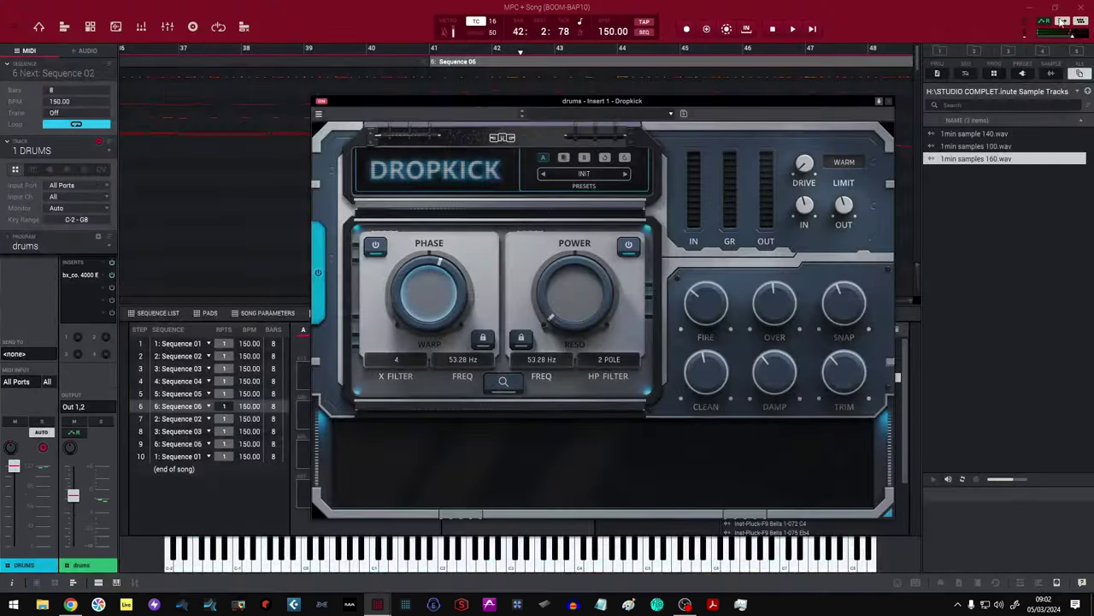
{"action": "left_click", "coordinate": [888, 101]}
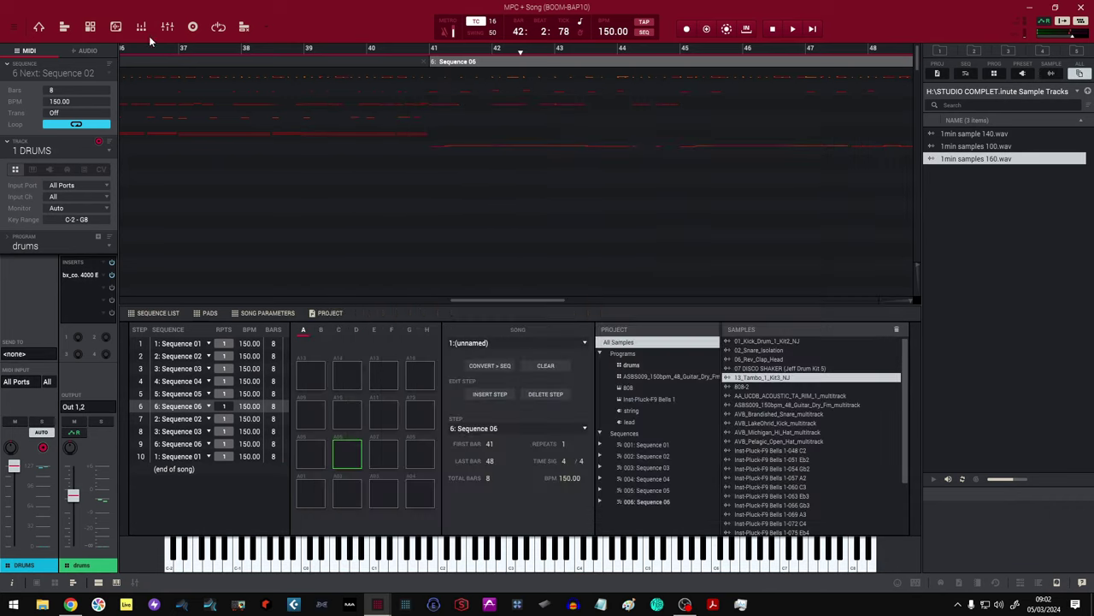
Step: Open the Audio Mixdown export, compare the Separate programs and Stereo output render sources, and cancel the export
{"action": "left_click", "coordinate": [13, 28]}
{"action": "mouse_move", "coordinate": [27, 44]}
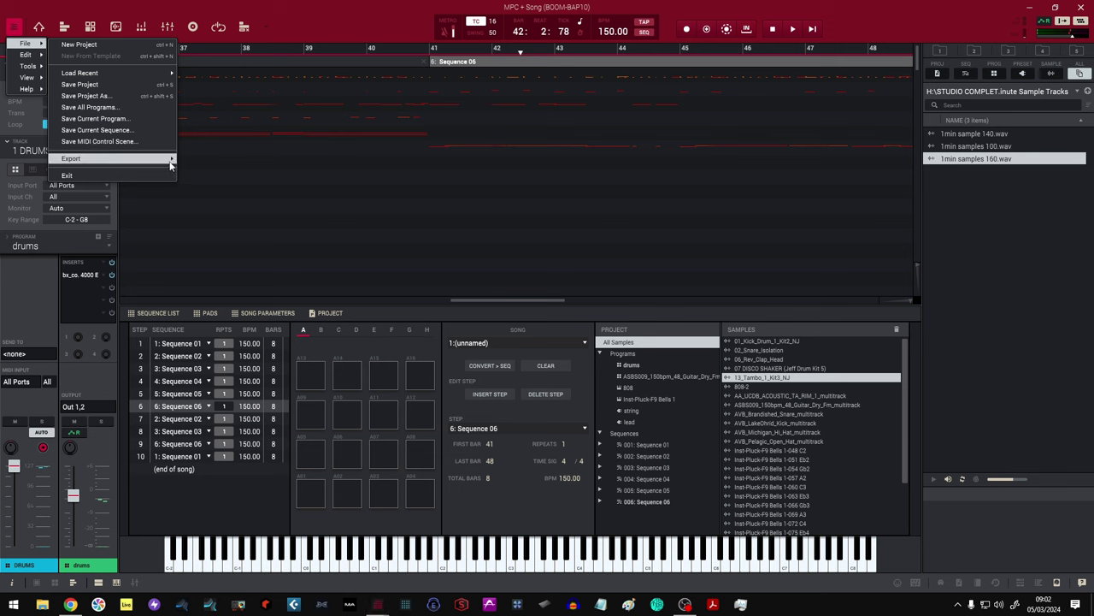
{"action": "mouse_move", "coordinate": [167, 159]}
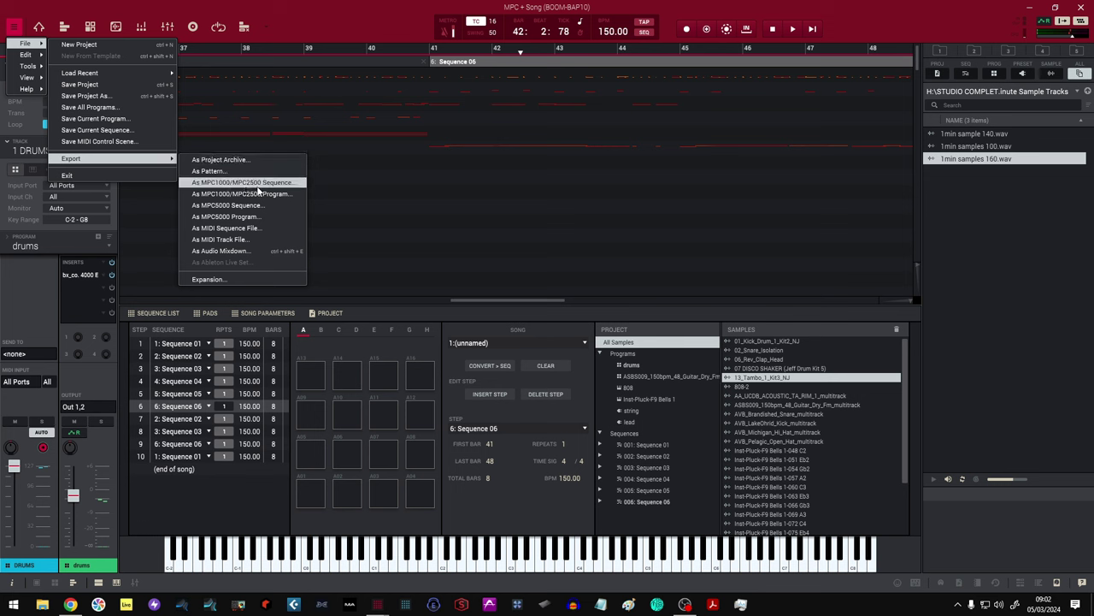
{"action": "left_click", "coordinate": [221, 253]}
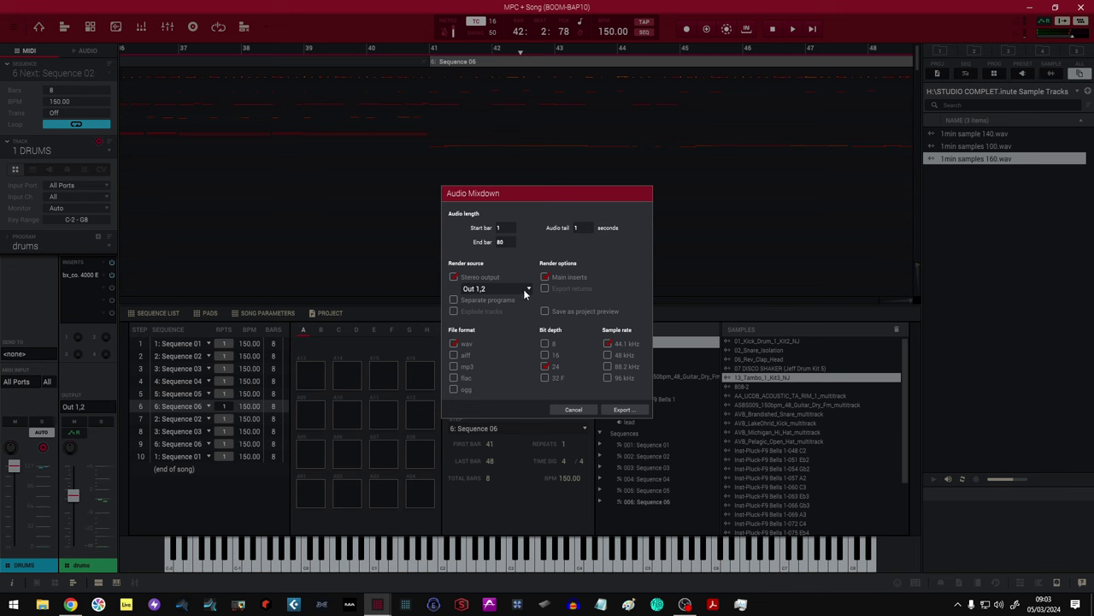
{"action": "left_click", "coordinate": [454, 300]}
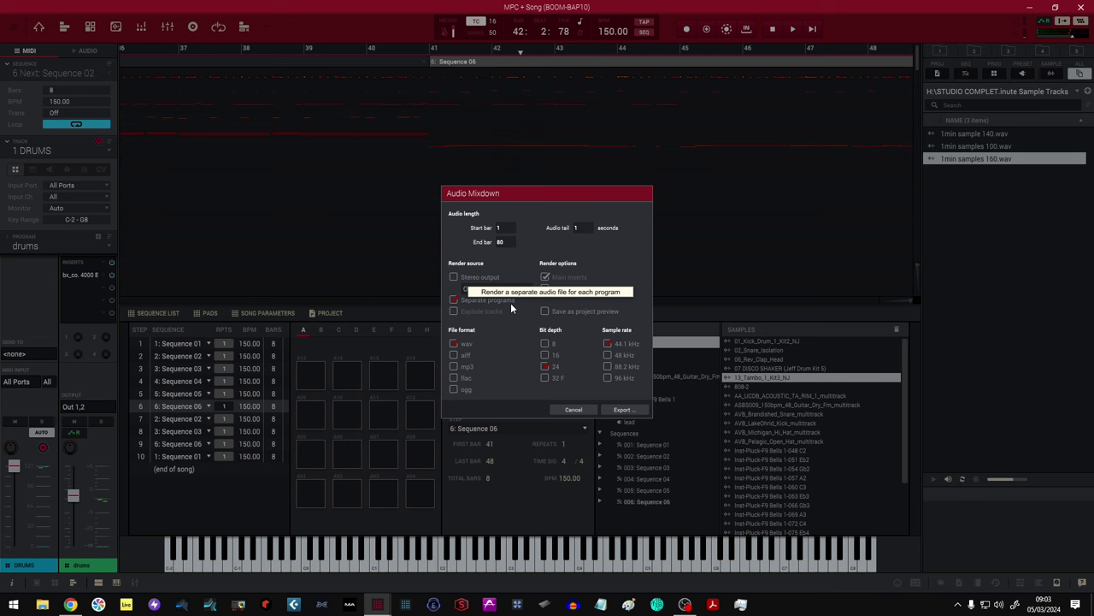
{"action": "left_click", "coordinate": [454, 277]}
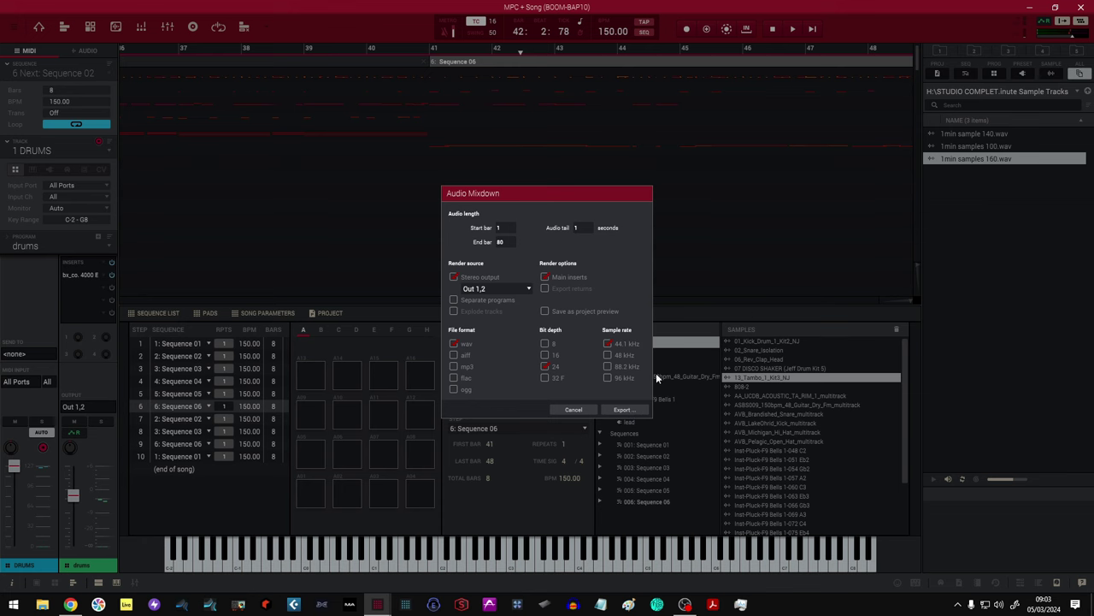
{"action": "left_click", "coordinate": [570, 409]}
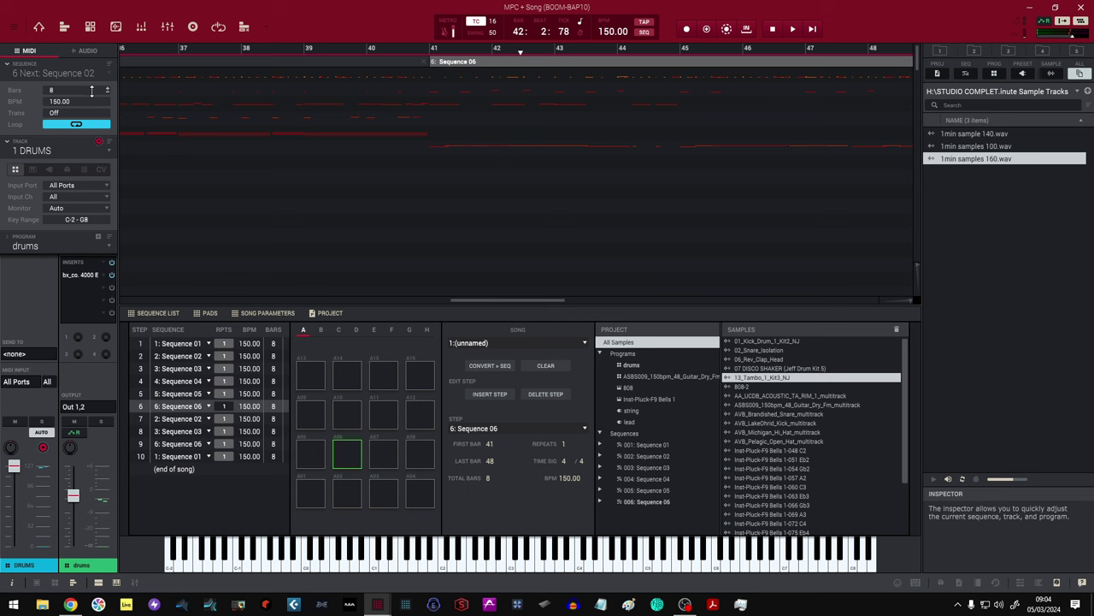
Step: Open the track list of the current sequence
{"action": "left_click", "coordinate": [109, 149]}
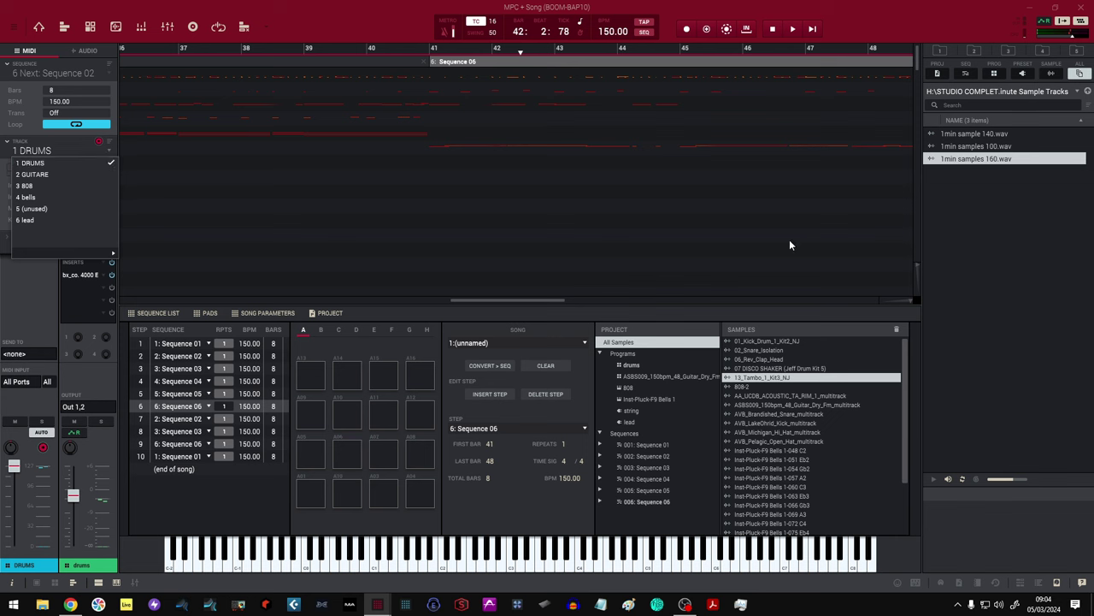
{"action": "mouse_move", "coordinate": [685, 604]}
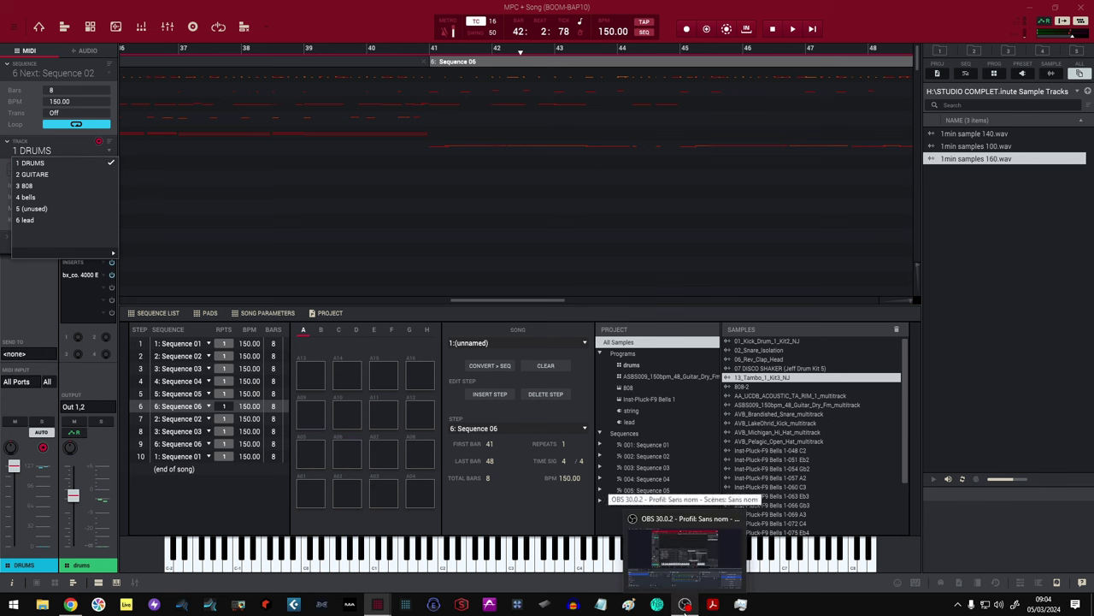